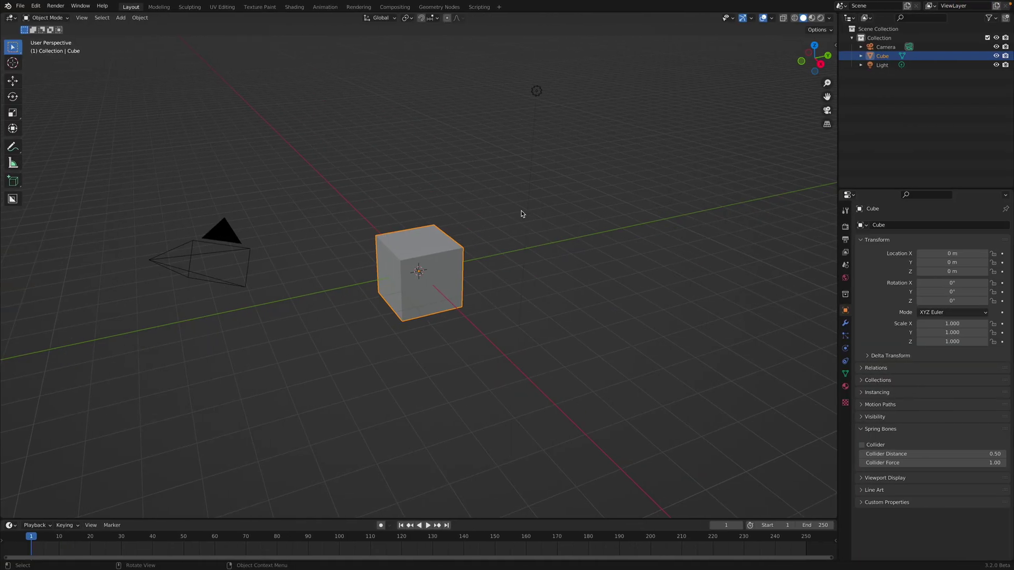
# Orbit the view slightly and split the 3D viewport into two stacked areas.
pyautogui.moveTo(523, 217)
pyautogui.mouseDown(button='middle')
pyautogui.moveTo(480, 214)
pyautogui.moveTo(409, 250)
pyautogui.mouseUp(button='middle')
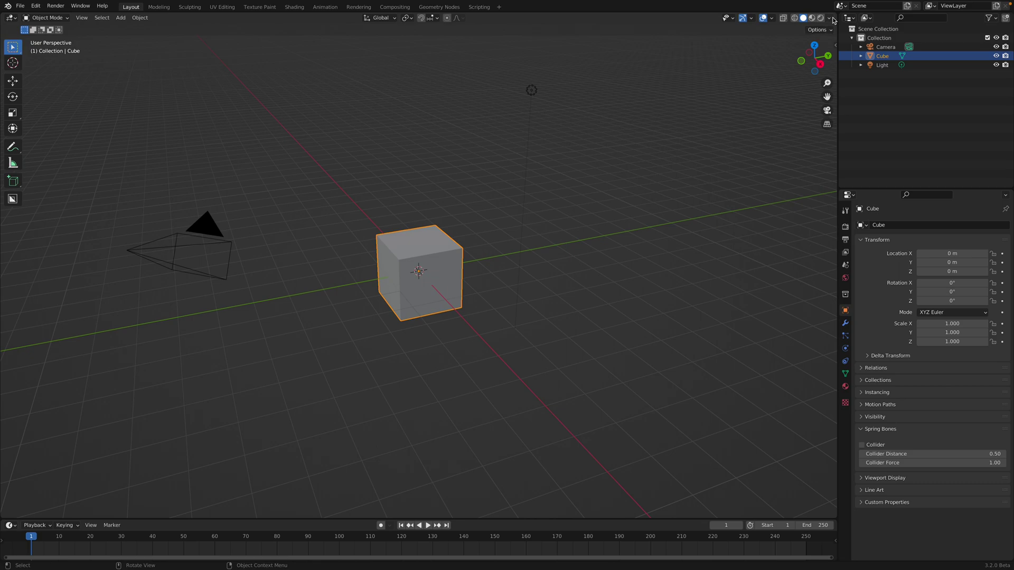
pyautogui.moveTo(4, 15); pyautogui.dragTo(7, 230)
# Make the upper area a Geometry Node Editor with a new Geometry Nodes tree.
pyautogui.click(11, 18)
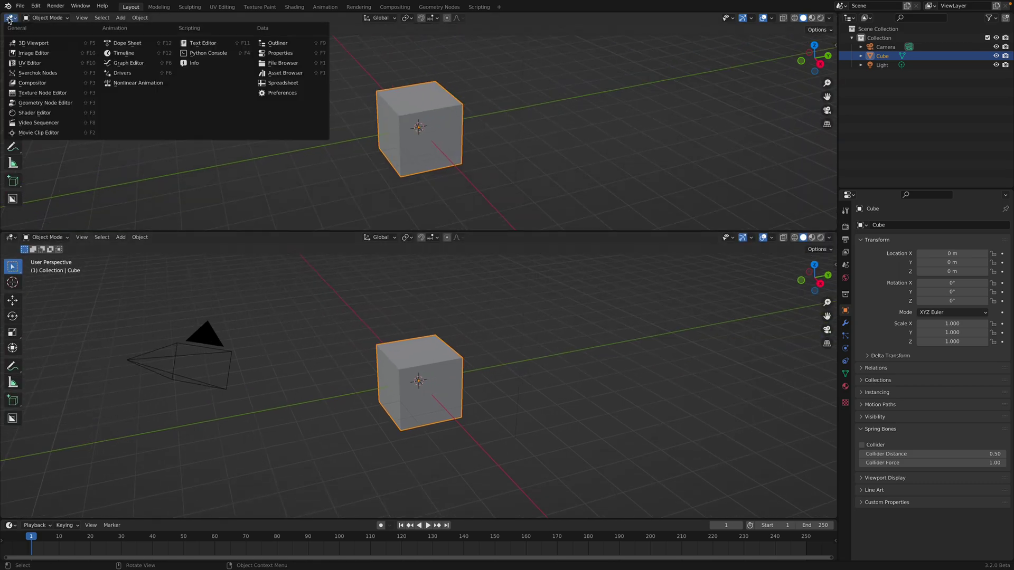
pyautogui.click(33, 106)
pyautogui.click(405, 18)
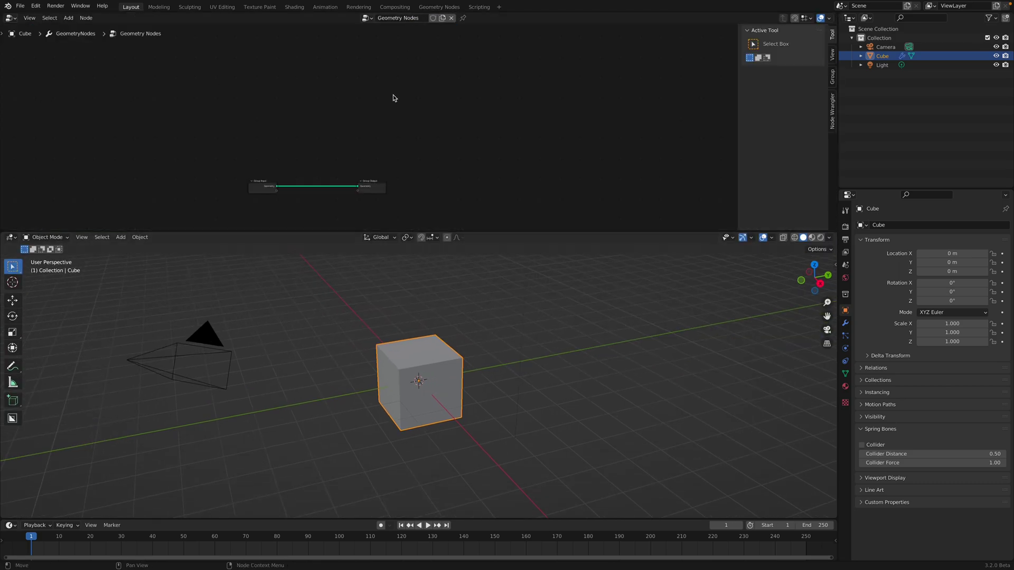
pyautogui.press('Home')
# Add a Mesh Circle with Triangle fill and link it to the Group Output.
pyautogui.hotkey('shift', 'a')
pyautogui.click(312, 95)
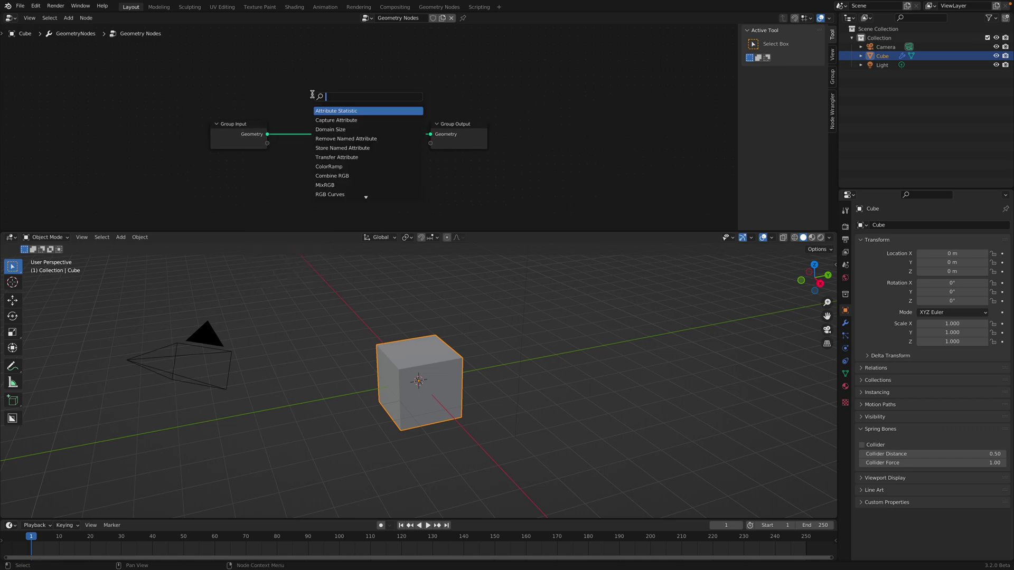
pyautogui.write('circ')
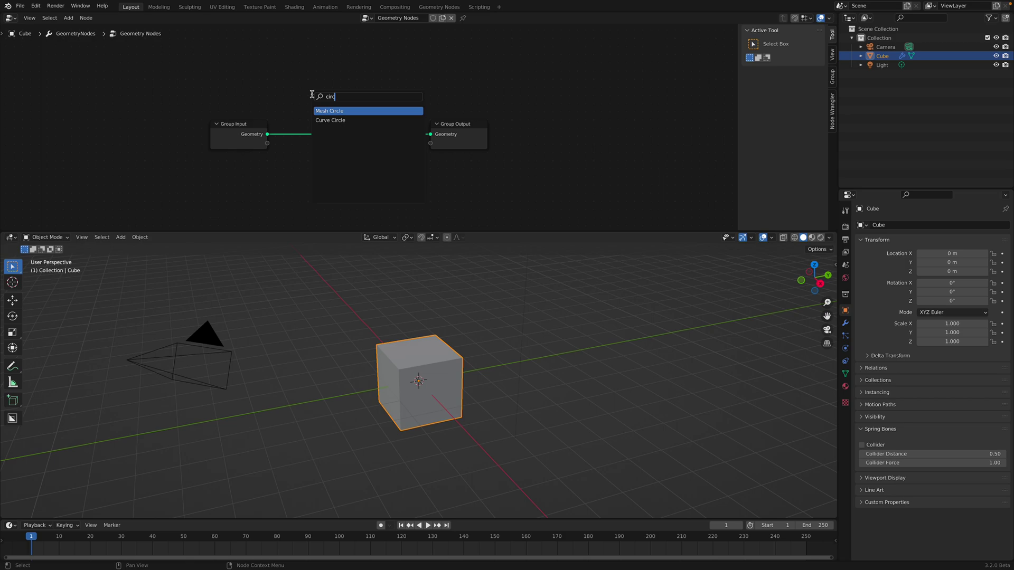
pyautogui.press('Return')
pyautogui.click(274, 68)
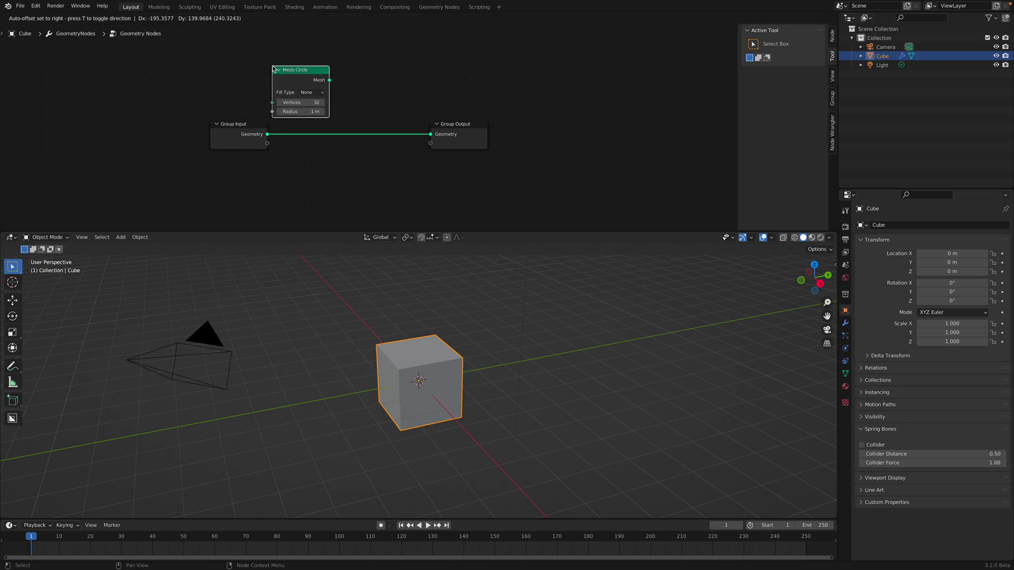
pyautogui.moveTo(328, 79)
pyautogui.mouseDown()
pyautogui.moveTo(430, 134)
pyautogui.moveTo(482, 122)
pyautogui.mouseUp()
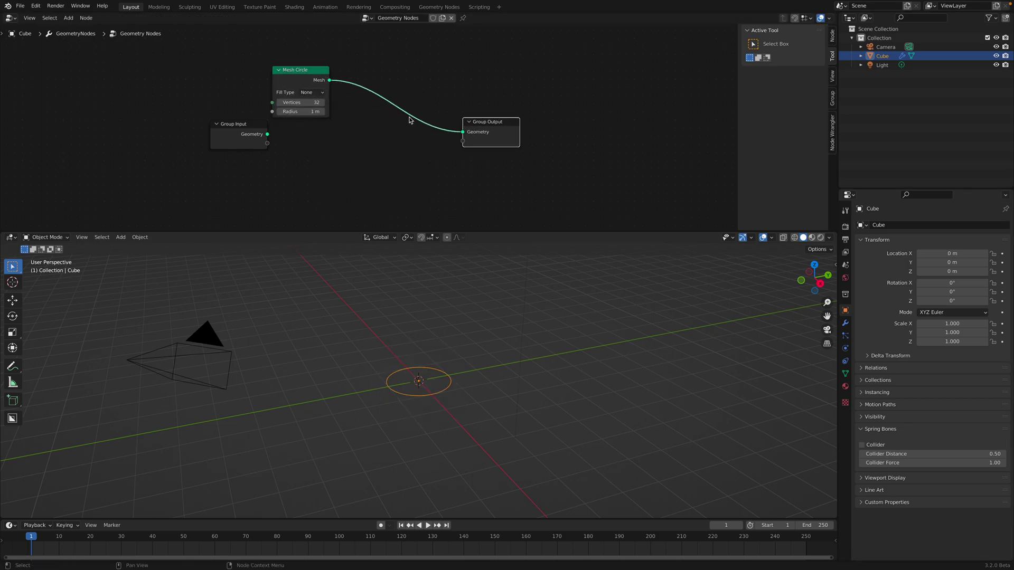
pyautogui.scroll(2, 348, 125)
pyautogui.click(311, 86)
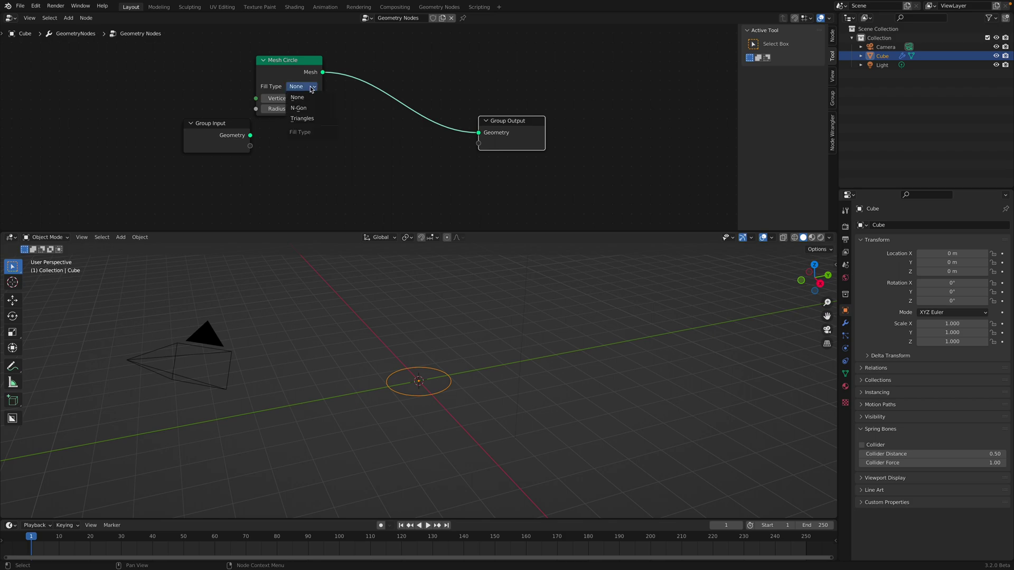
pyautogui.click(309, 119)
pyautogui.moveTo(496, 346); pyautogui.dragTo(480, 360, button='middle')
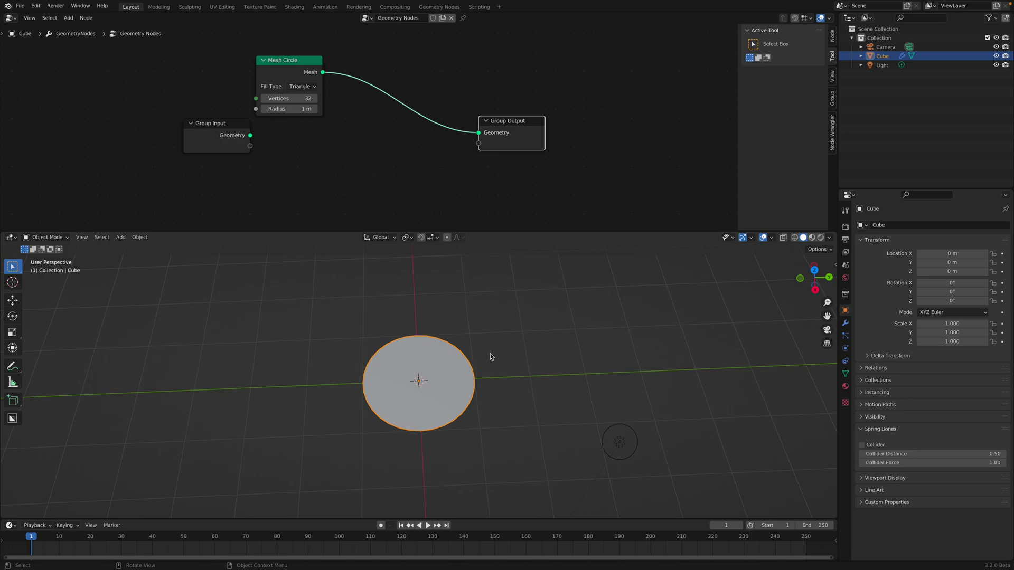
# Preview the disc in Wireframe shading, then return to Solid shading.
pyautogui.press('z')
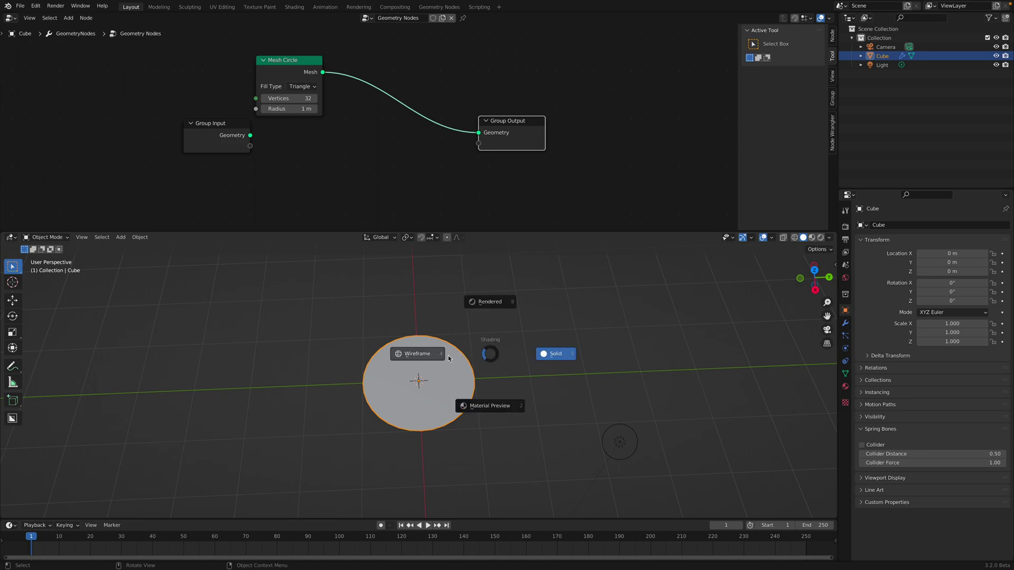
pyautogui.click(449, 358)
pyautogui.moveTo(449, 358); pyautogui.dragTo(452, 355, button='middle')
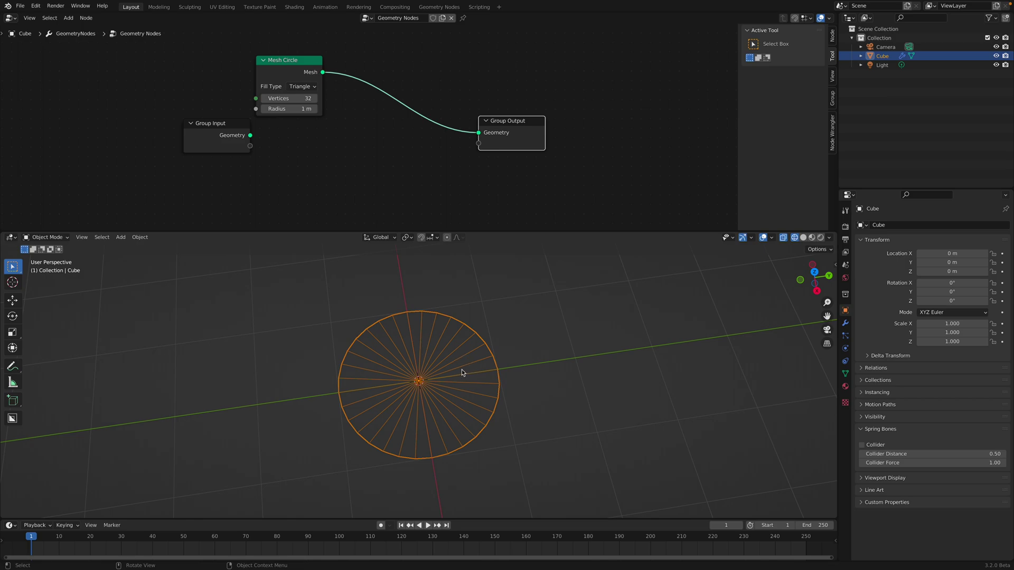
pyautogui.press('z')
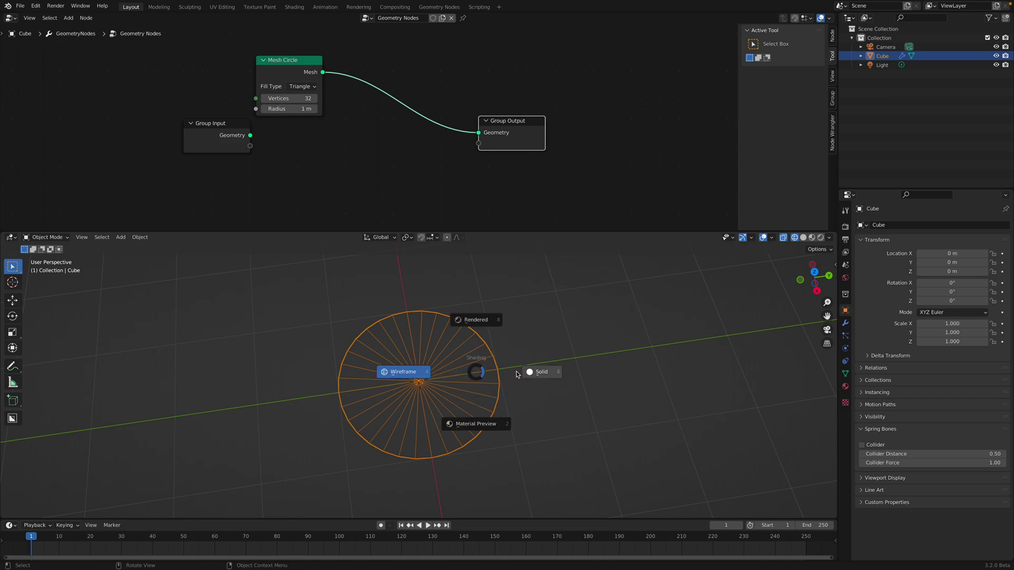
pyautogui.click(515, 373)
# Set the circle to 12 vertices and move the Mesh Circle and Group Input nodes left.
pyautogui.click(293, 98)
pyautogui.write('12')
pyautogui.press('Return')
pyautogui.press('g')
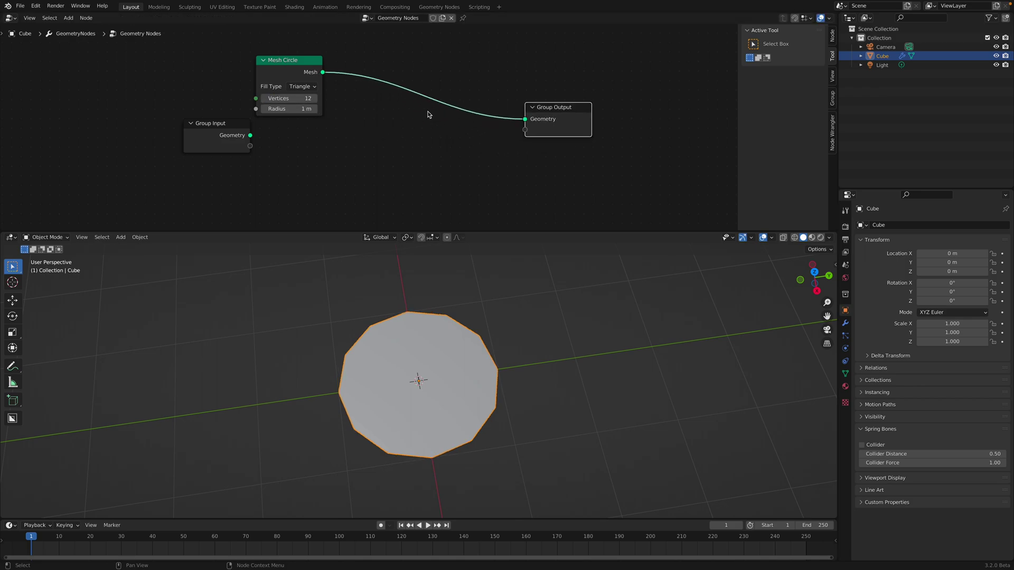
pyautogui.press('Home')
pyautogui.moveTo(283, 96); pyautogui.dragTo(258, 84)
pyautogui.moveTo(216, 167); pyautogui.dragTo(150, 149)
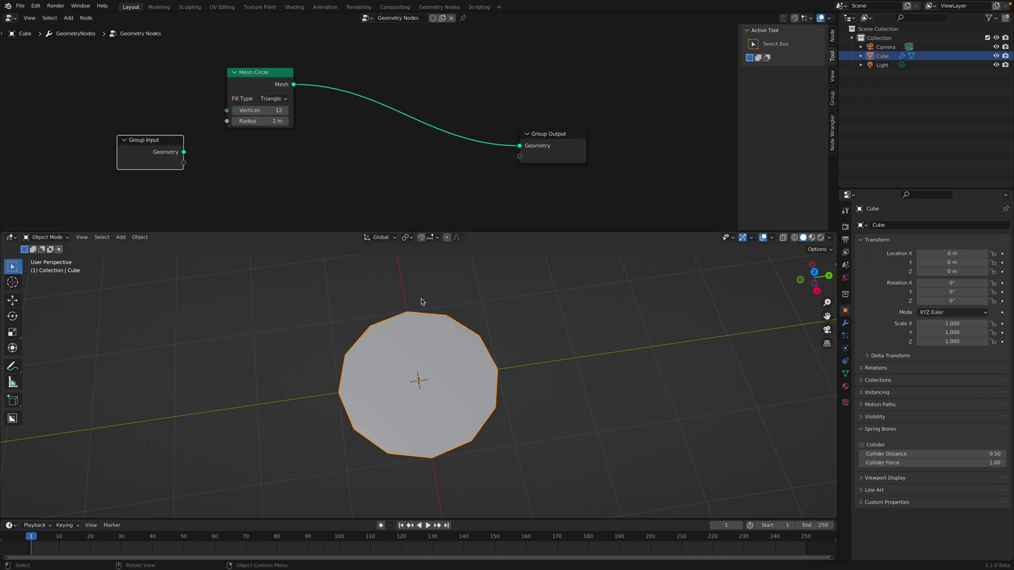
# Enable the Wireframe viewport overlay, then bring up the save dialog.
pyautogui.click(771, 238)
pyautogui.click(716, 392)
pyautogui.click(772, 238)
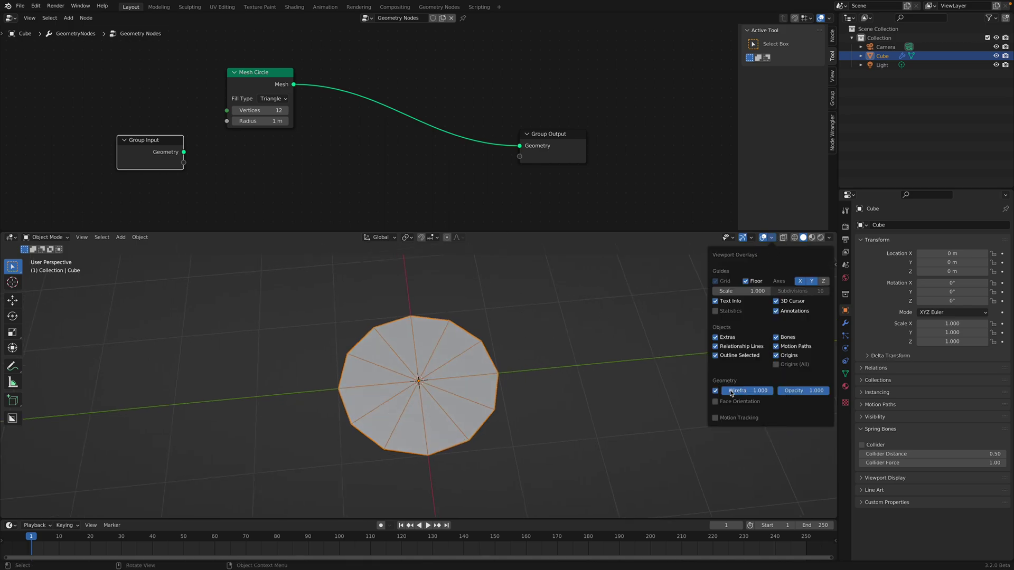
pyautogui.hotkey('ctrl', 's')
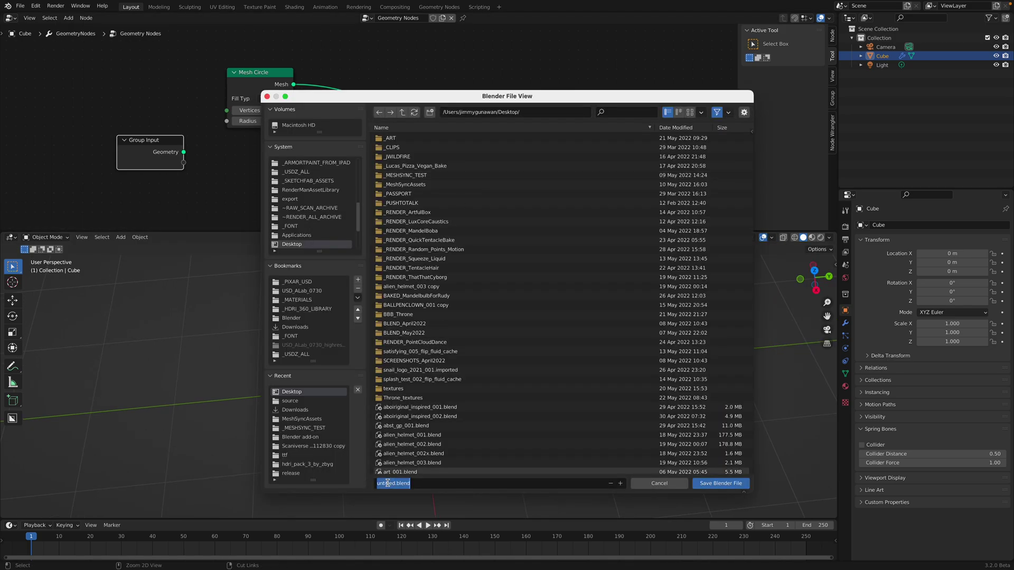
pyautogui.write('geomandala_001')
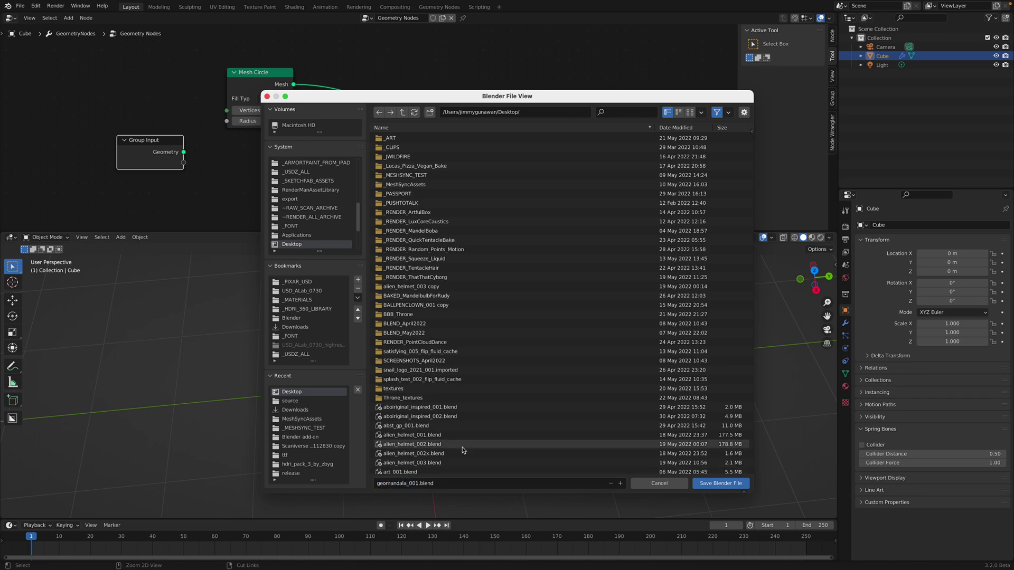
# Save the file as geomandala_001.blend and nudge Group Output slightly right.
pyautogui.click(720, 483)
pyautogui.moveTo(552, 134); pyautogui.dragTo(568, 136)
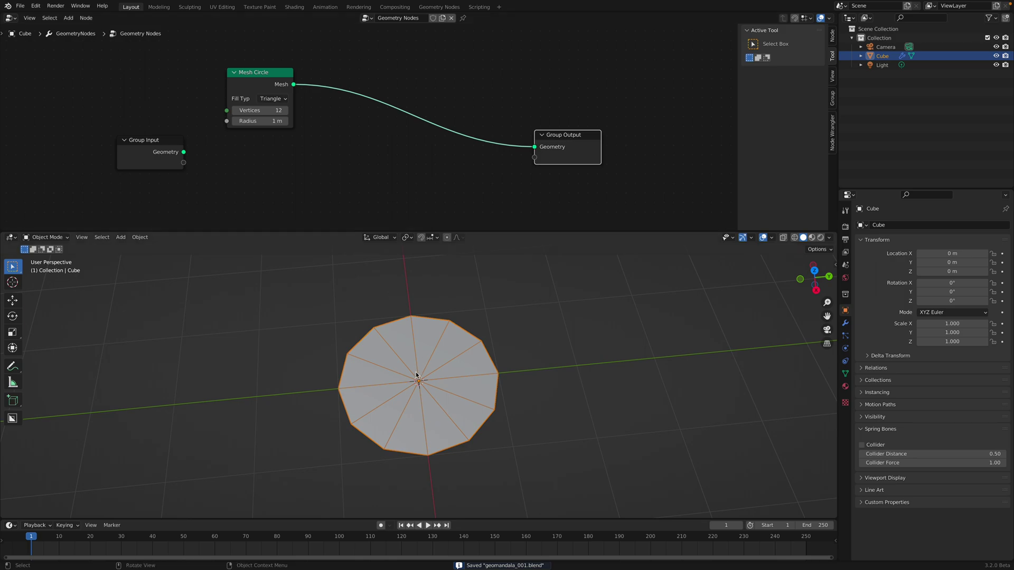
# Insert an Extrude Mesh node into the link after the circle.
pyautogui.hotkey('shift', 'a')
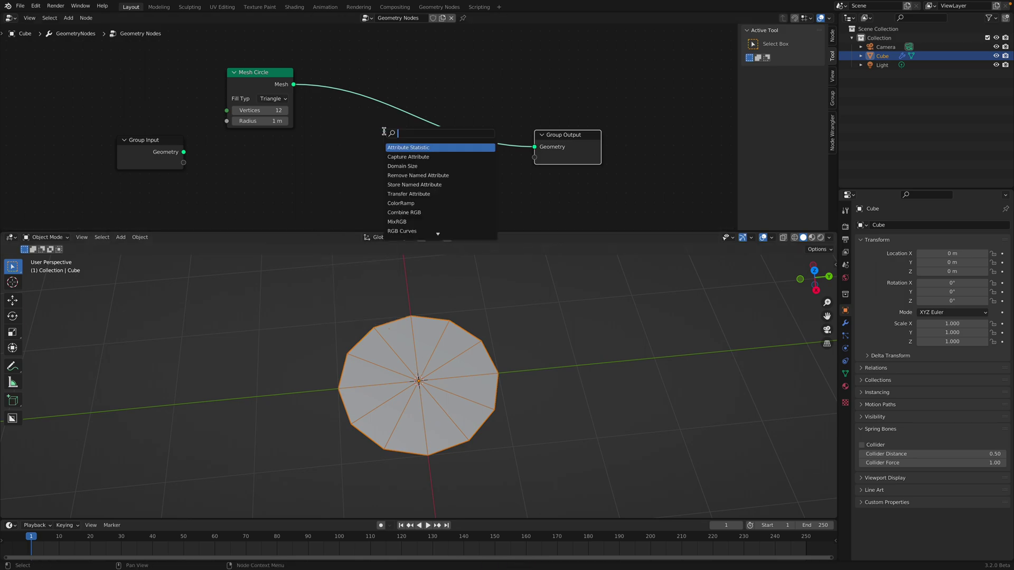
pyautogui.write('extrude')
pyautogui.press('Return')
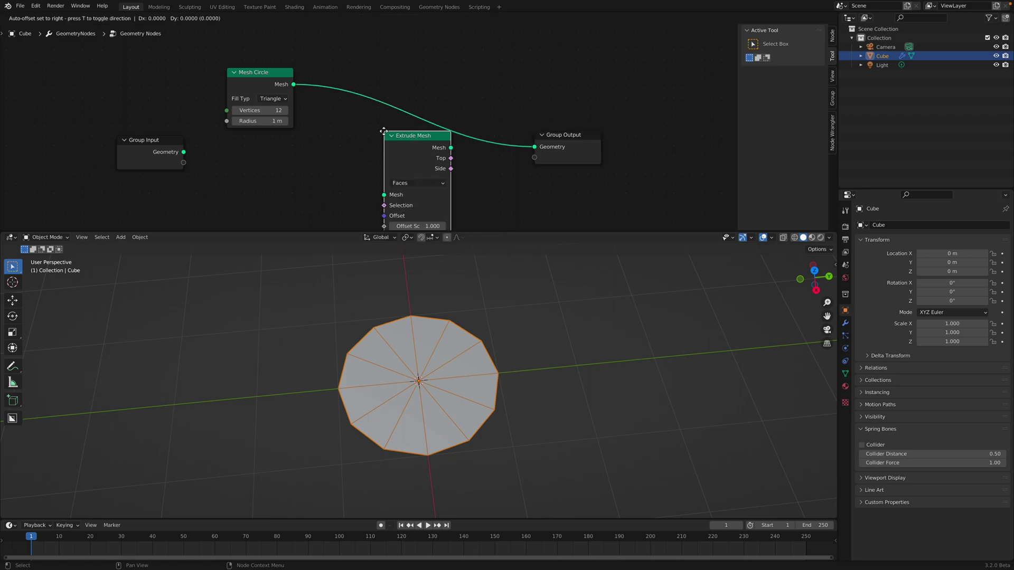
pyautogui.click(323, 63)
pyautogui.moveTo(323, 63); pyautogui.dragTo(333, 64)
# Add Scale Elements after the extrusion, using its Top faces as the selection.
pyautogui.moveTo(398, 77); pyautogui.dragTo(445, 101)
pyautogui.write('scale')
pyautogui.press('Return')
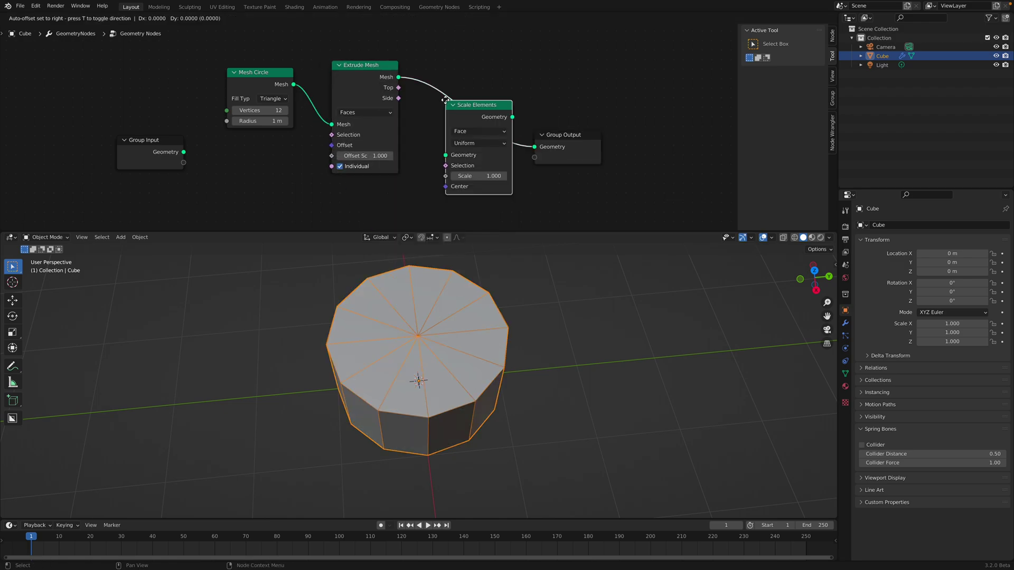
pyautogui.click(446, 84)
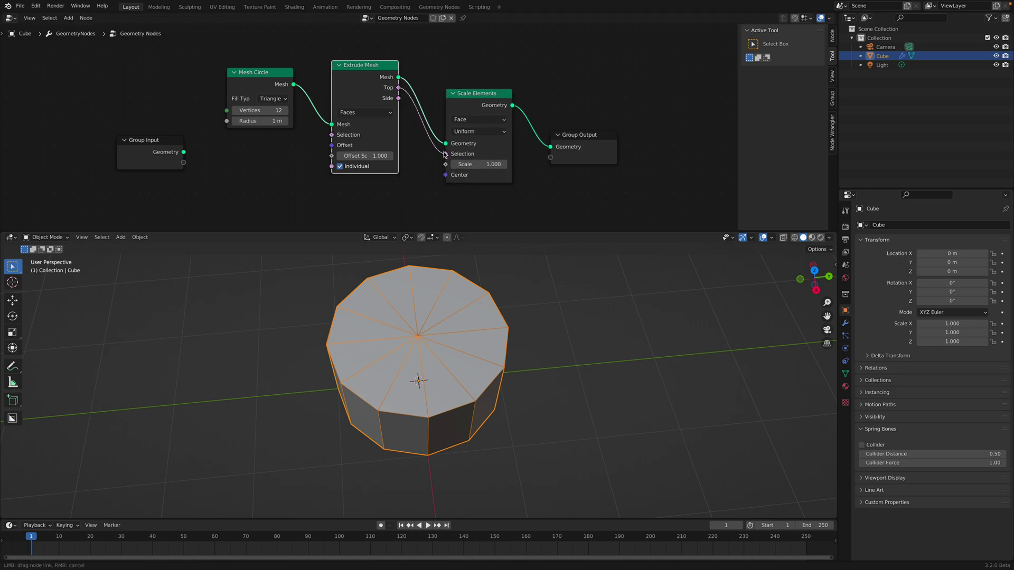
pyautogui.moveTo(398, 88); pyautogui.dragTo(445, 154)
pyautogui.moveTo(482, 101); pyautogui.dragTo(474, 96)
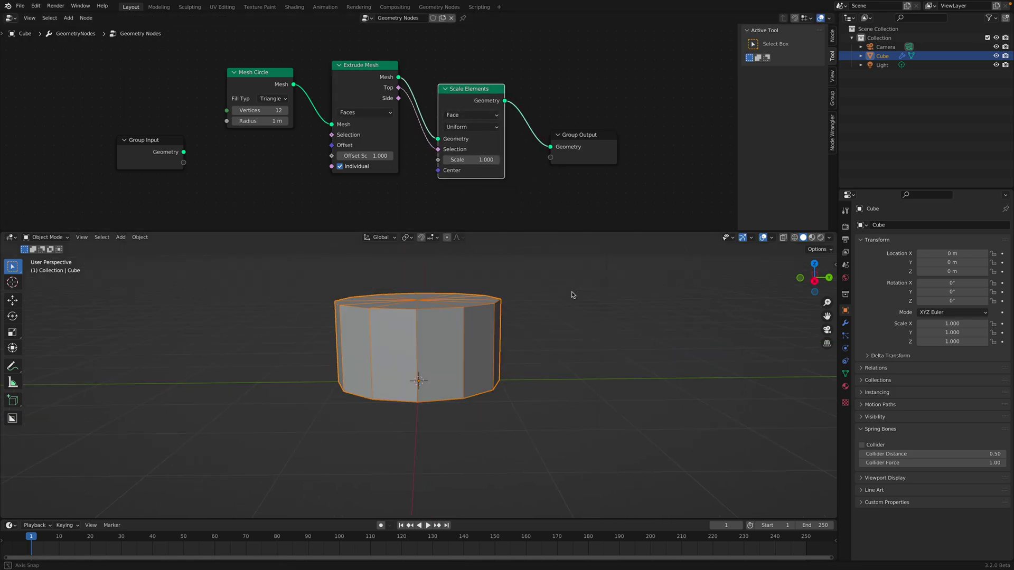
pyautogui.moveTo(571, 292); pyautogui.dragTo(586, 308, button='middle')
# Set the Extrude Mesh offset scale to 0 to flatten the mesh.
pyautogui.press('n')
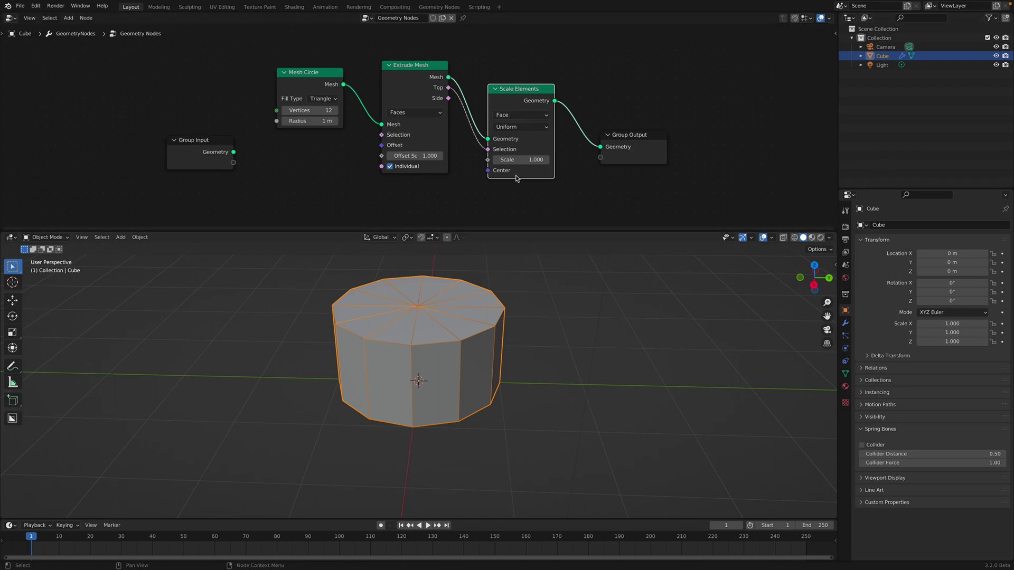
pyautogui.moveTo(420, 157)
pyautogui.mouseDown()
pyautogui.moveTo(444, 157)
pyautogui.moveTo(419, 157)
pyautogui.mouseUp()
pyautogui.click(419, 157)
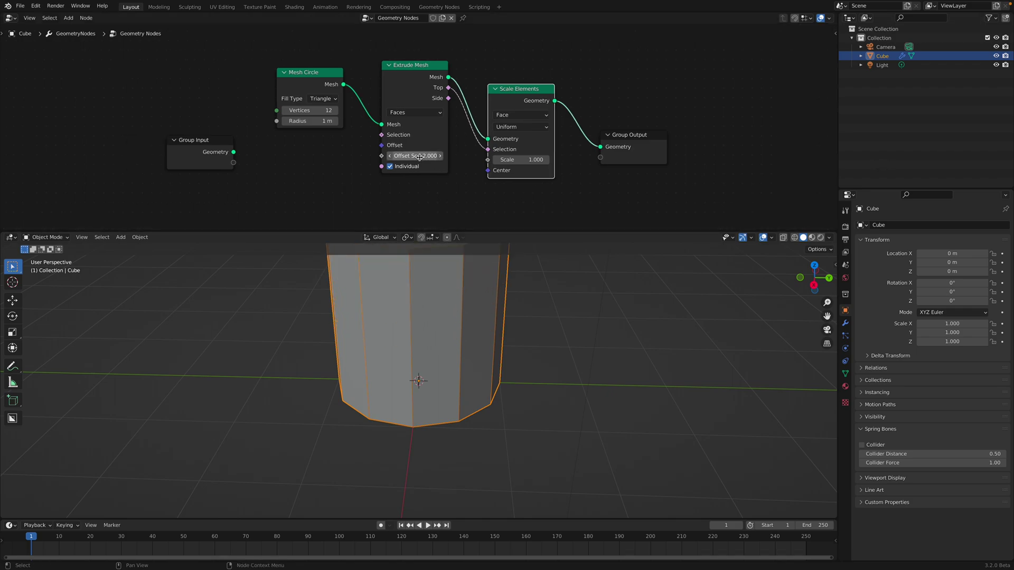
pyautogui.write('0')
pyautogui.press('Return')
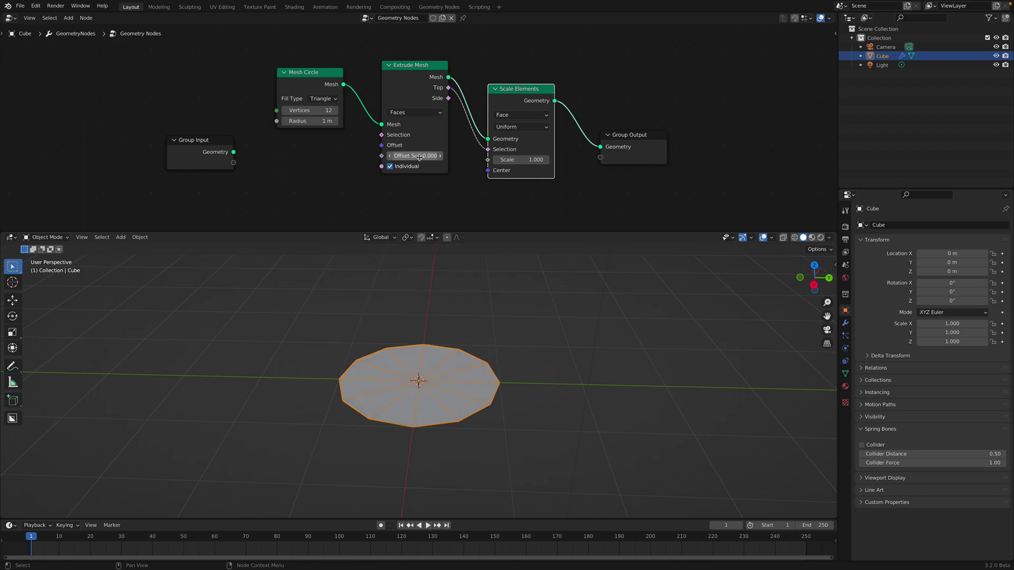
pyautogui.moveTo(467, 293); pyautogui.dragTo(476, 377, button='middle')
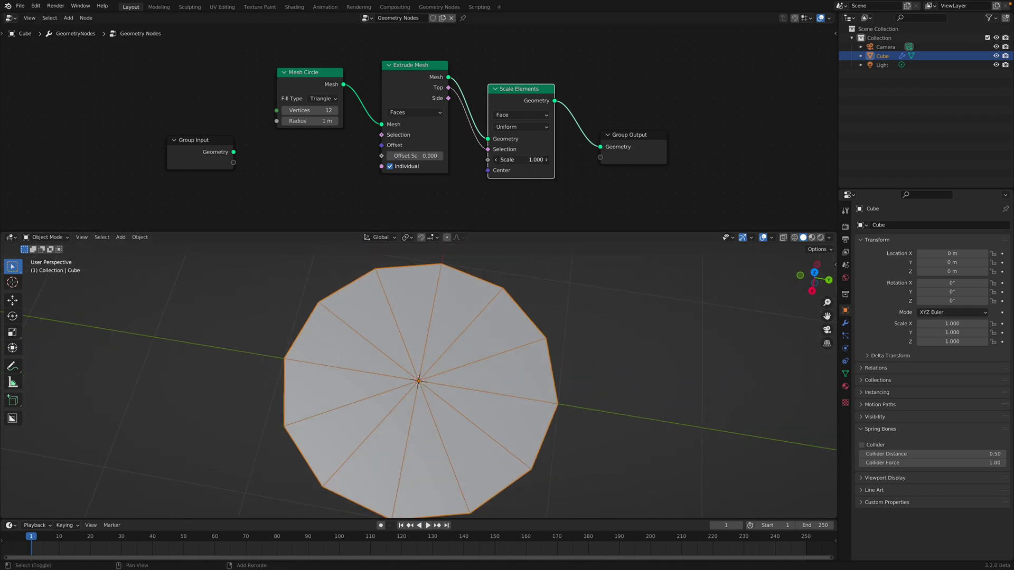
# Scale the extruded faces to 0.620, view from top, and save.
pyautogui.moveTo(531, 160); pyautogui.dragTo(500, 159)
pyautogui.moveTo(571, 349); pyautogui.dragTo(610, 368, button='middle')
pyautogui.press('KP_7')
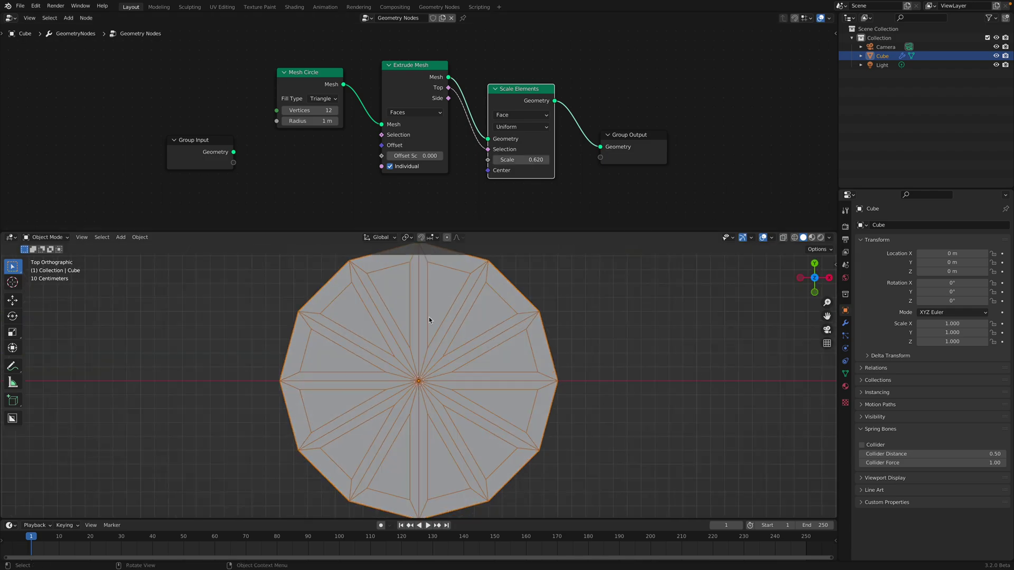
pyautogui.scroll(-2, 420, 398)
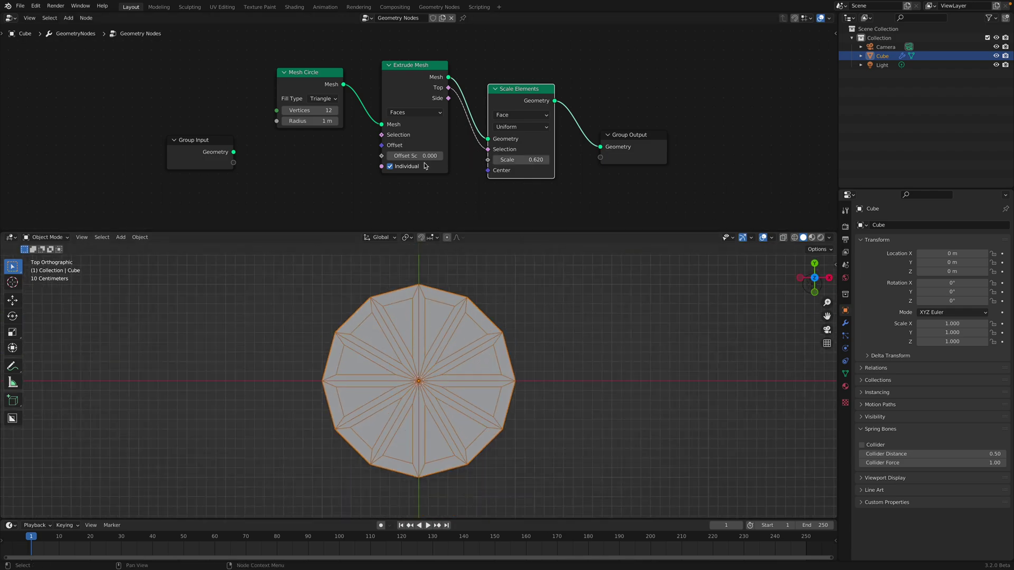
pyautogui.hotkey('ctrl', 's')
# Toggle Individual extrusion off and on, and move Mesh Circle and Group Input left.
pyautogui.click(390, 167)
pyautogui.click(390, 167)
pyautogui.moveTo(311, 72); pyautogui.dragTo(194, 62)
pyautogui.moveTo(200, 139); pyautogui.dragTo(145, 148)
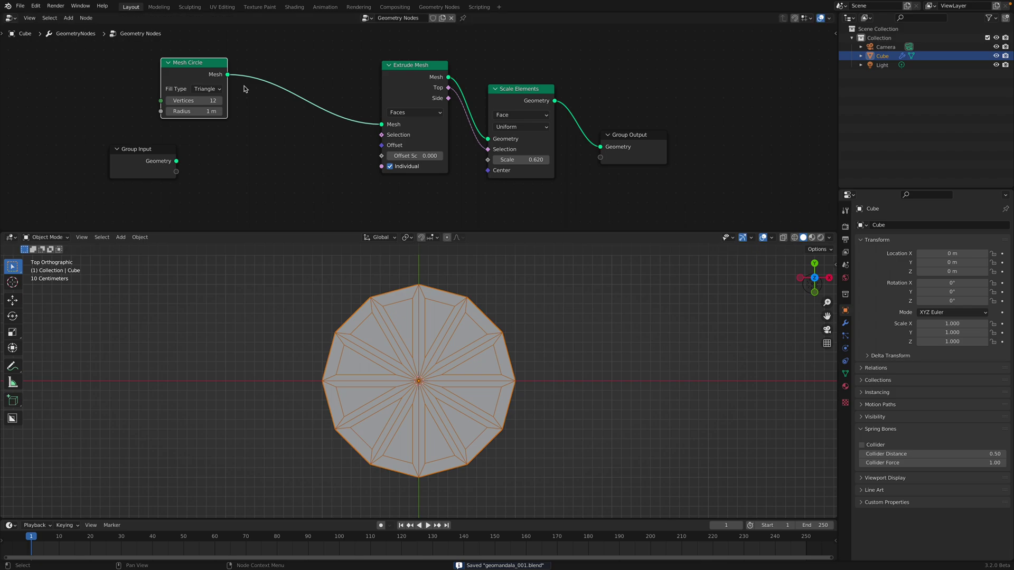
pyautogui.moveTo(227, 74); pyautogui.dragTo(274, 94)
pyautogui.write('subdiv')
# Insert Subdivide Mesh after the circle, try level 2, and settle on level 1.
pyautogui.press('Return')
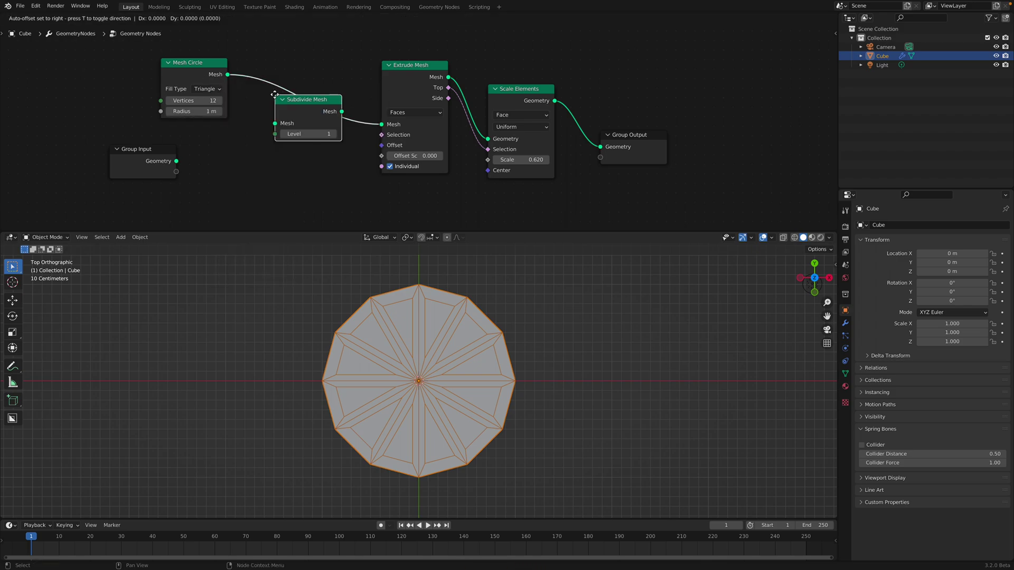
pyautogui.moveTo(289, 134)
pyautogui.mouseDown()
pyautogui.moveTo(321, 134)
pyautogui.moveTo(262, 134)
pyautogui.mouseUp()
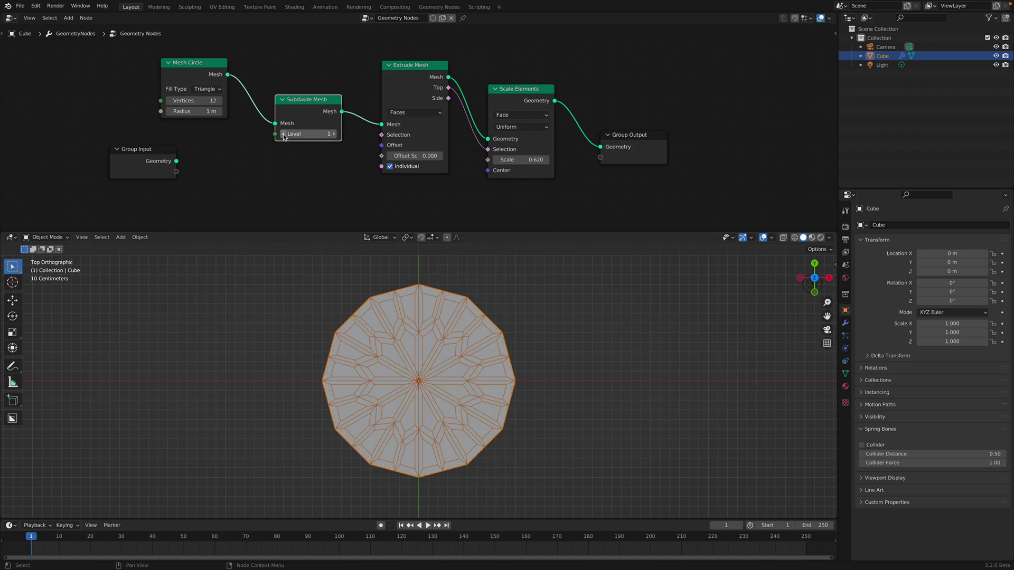
pyautogui.click(332, 134)
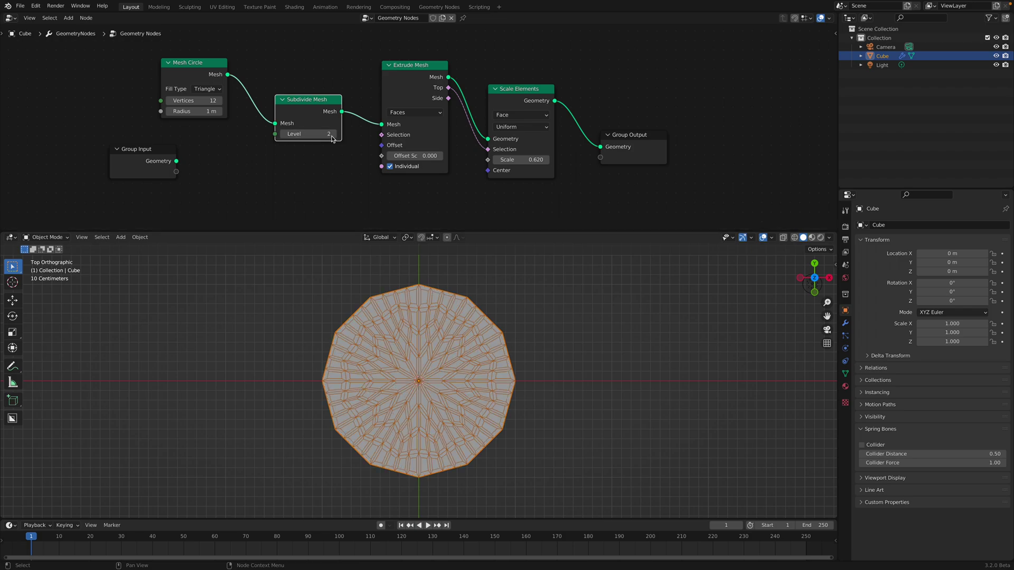
pyautogui.click(284, 134)
pyautogui.scroll(2, 497, 160)
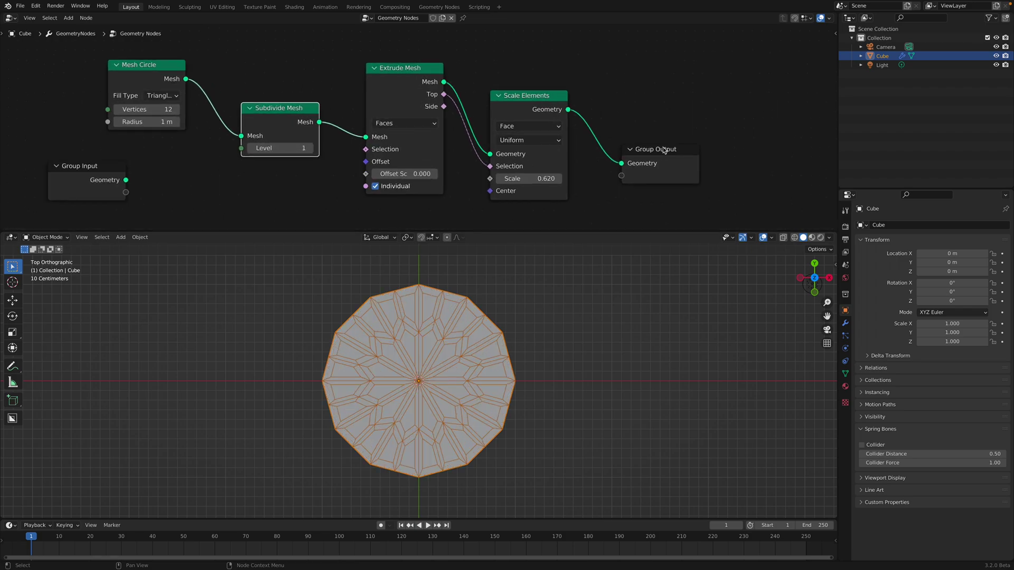
pyautogui.scroll(-2, 498, 151)
pyautogui.scroll(1, 499, 126)
# Save the file and move the Group Input node further left.
pyautogui.hotkey('ctrl', 's')
pyautogui.scroll(-1, 498, 120)
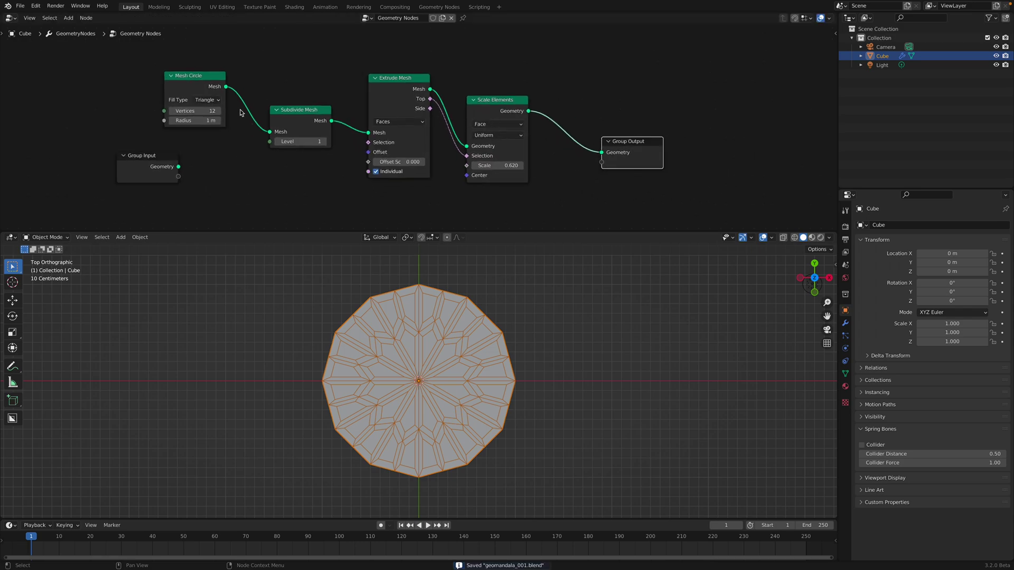
pyautogui.moveTo(149, 159); pyautogui.dragTo(72, 112)
pyautogui.hotkey('shift', 'a')
pyautogui.click(171, 154)
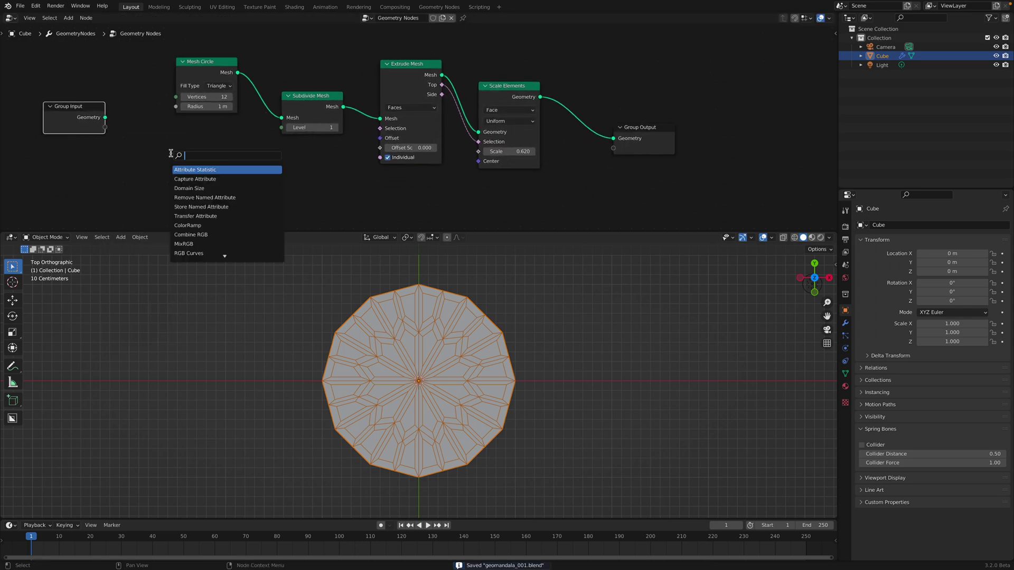
pyautogui.write('cy')
# Add a Cone node and link its mesh into Subdivide Mesh.
pyautogui.press('BackSpace')
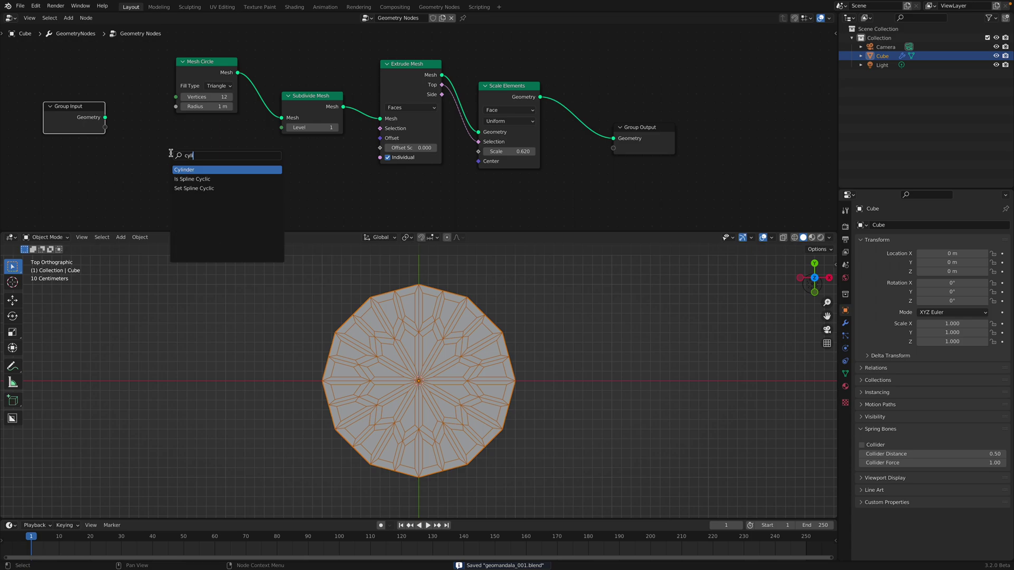
pyautogui.write('one')
pyautogui.press('Return')
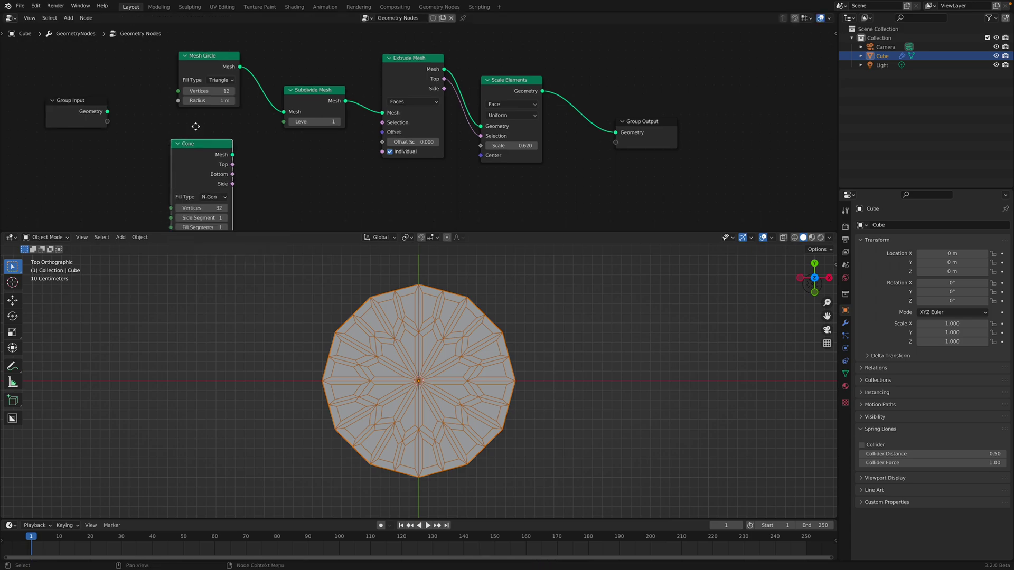
pyautogui.click(168, 120)
pyautogui.moveTo(228, 134); pyautogui.dragTo(279, 92)
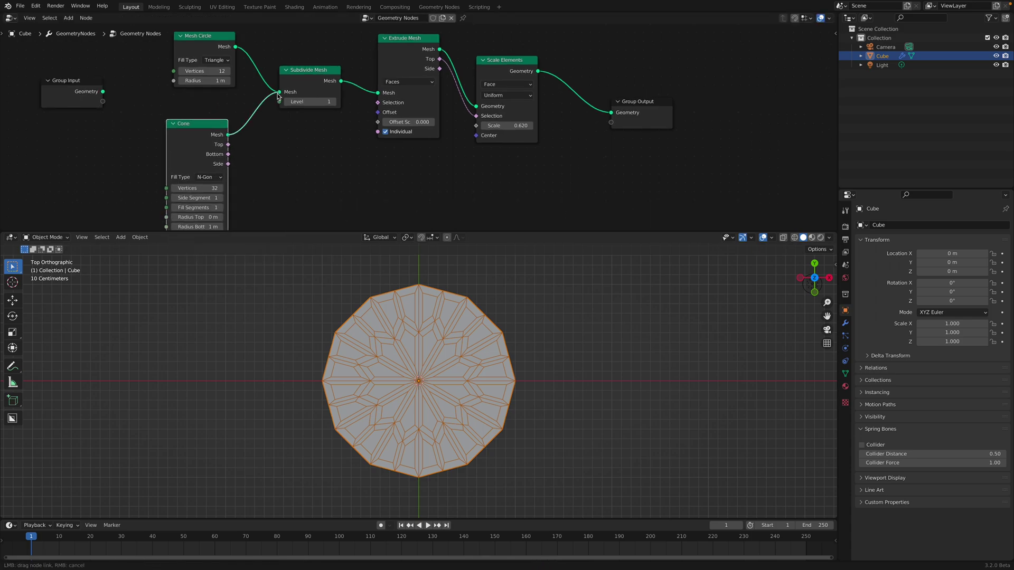
pyautogui.moveTo(403, 355); pyautogui.dragTo(405, 292, button='middle')
pyautogui.scroll(-1, 280, 152)
pyautogui.scroll(1, 281, 152)
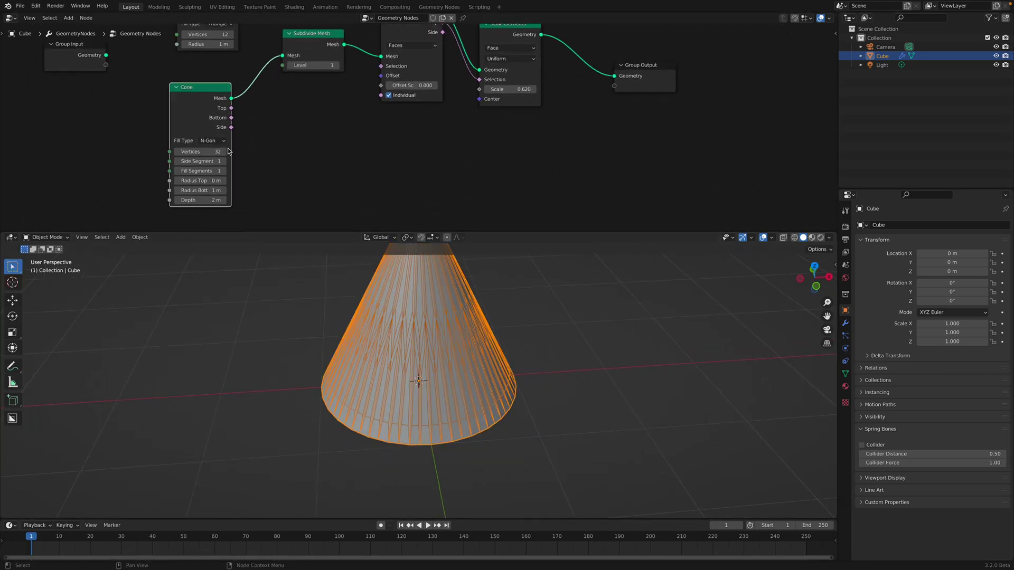
# Give the cone 12 vertices, depth 0, top radius 0.2 m, bottom radius 1.3 m.
pyautogui.moveTo(209, 152); pyautogui.dragTo(190, 152)
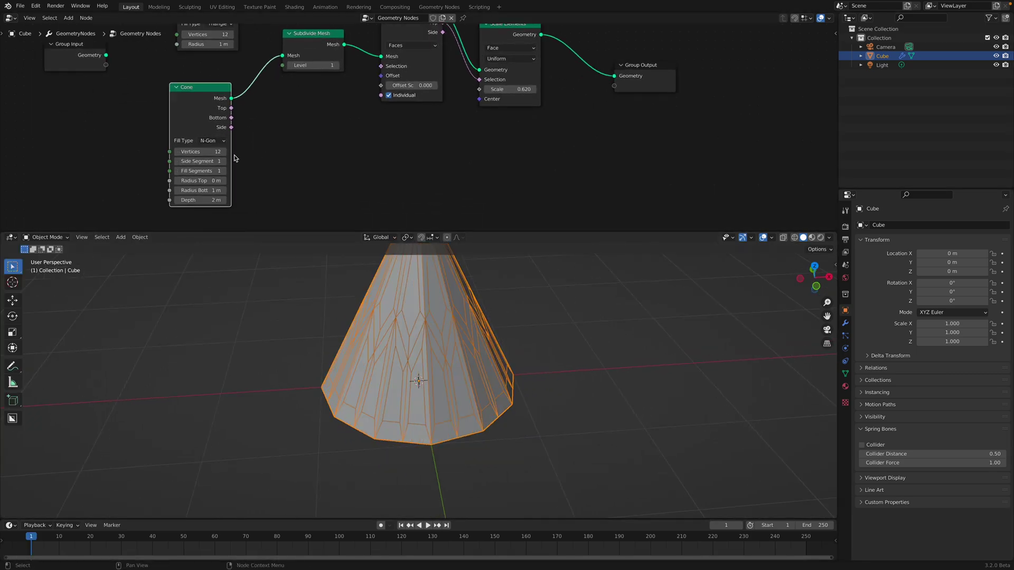
pyautogui.click(206, 200)
pyautogui.write('6')
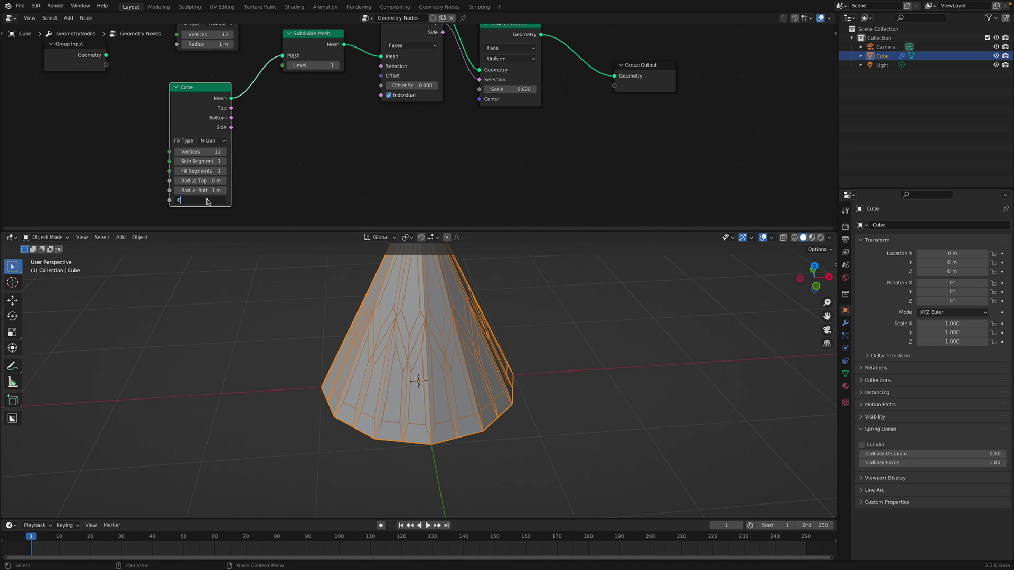
pyautogui.press('Return')
pyautogui.moveTo(340, 305); pyautogui.dragTo(361, 380, button='middle')
pyautogui.moveTo(213, 181)
pyautogui.mouseDown()
pyautogui.moveTo(230, 181)
pyautogui.moveTo(218, 190)
pyautogui.mouseUp()
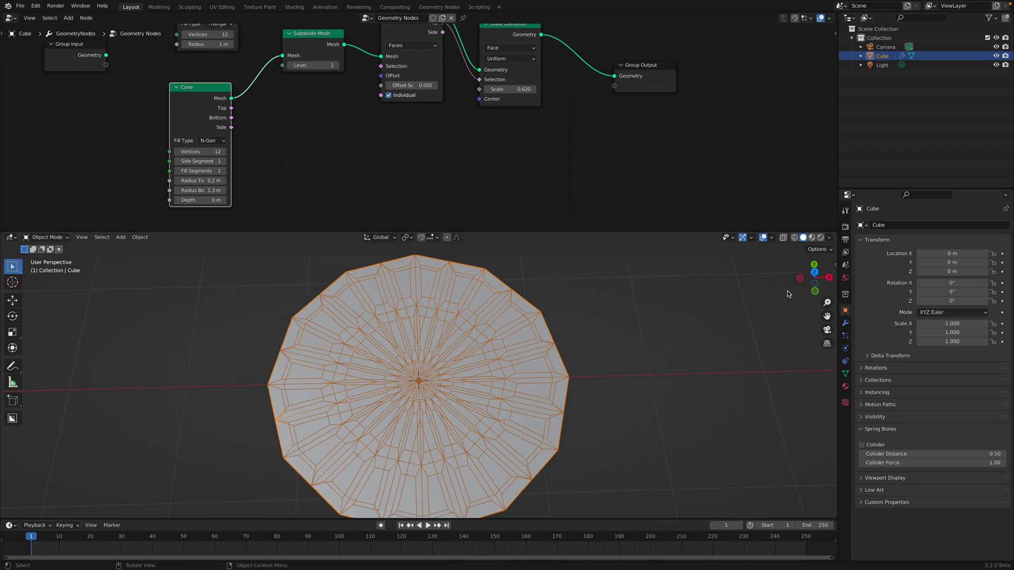
pyautogui.click(814, 274)
# Try the cone's fill type options and keep it on N-Gon.
pyautogui.moveTo(279, 153); pyautogui.dragTo(278, 157, button='middle')
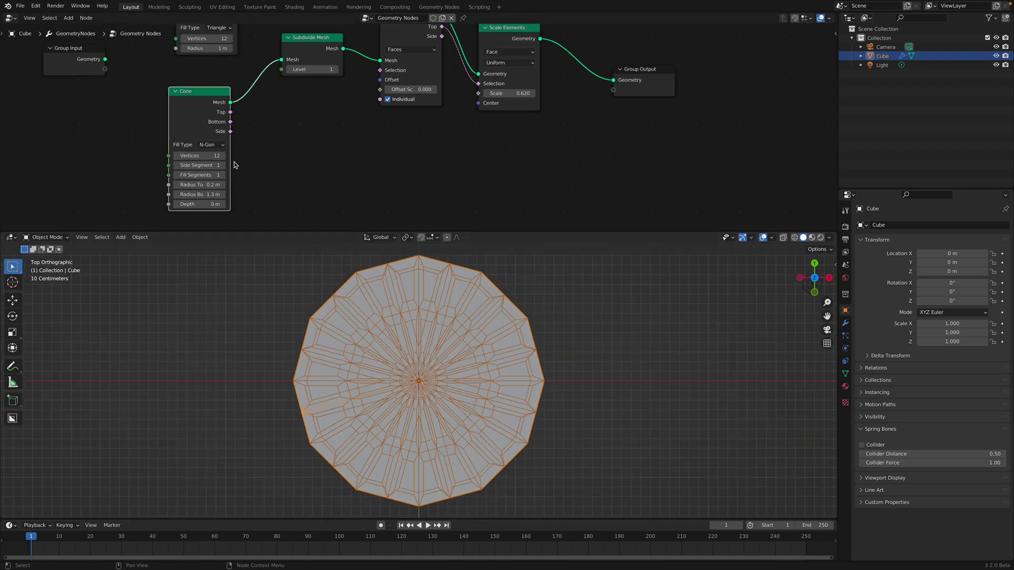
pyautogui.click(215, 146)
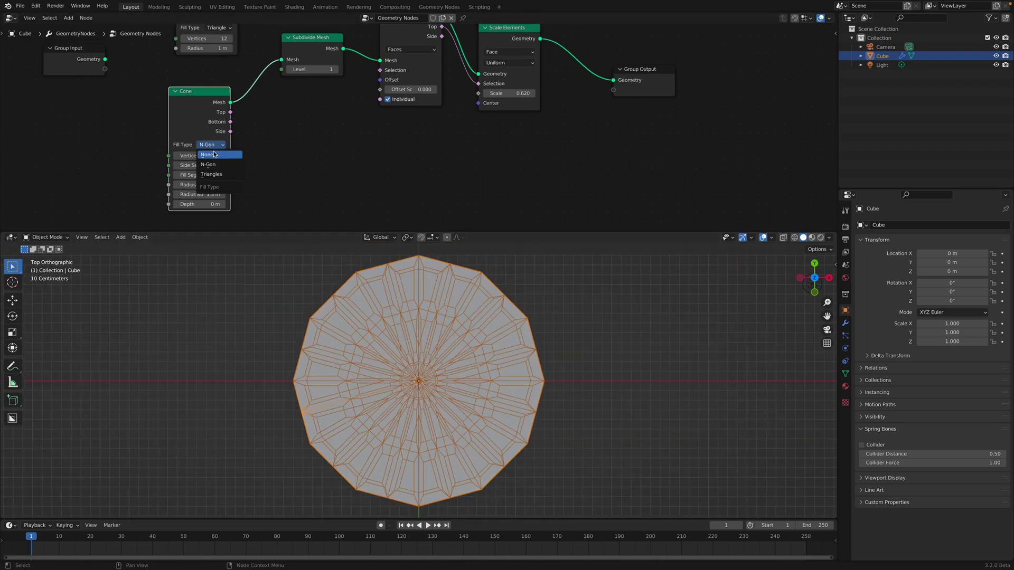
pyautogui.click(213, 156)
pyautogui.click(216, 146)
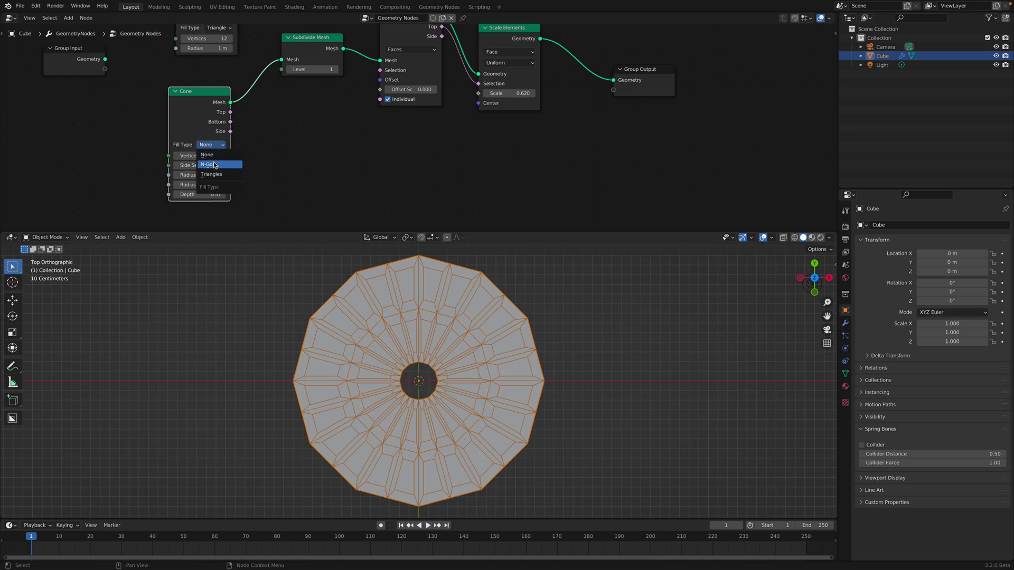
pyautogui.click(214, 165)
pyautogui.click(215, 145)
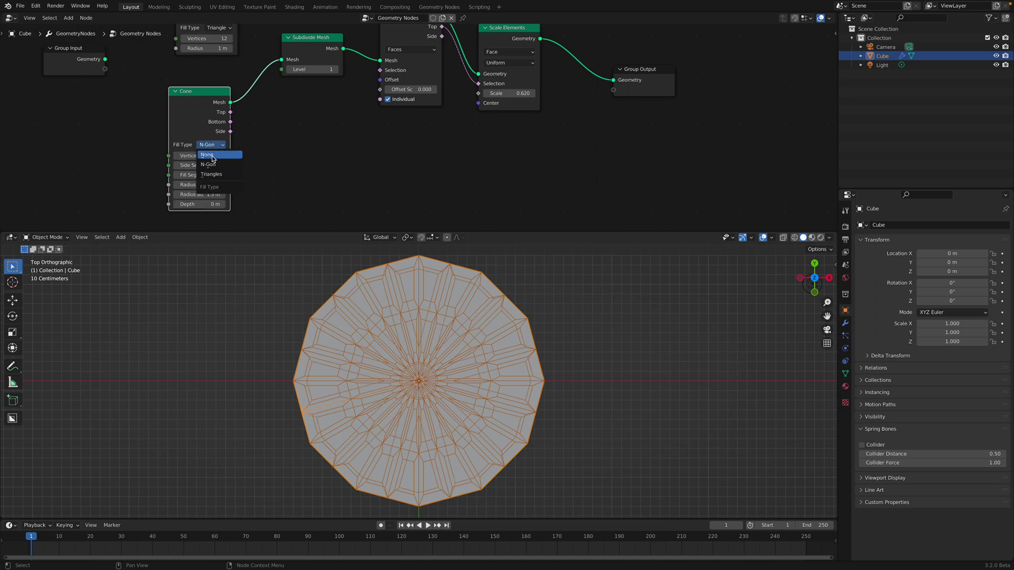
pyautogui.moveTo(346, 168); pyautogui.dragTo(326, 223, button='middle')
pyautogui.scroll(-1, 327, 222)
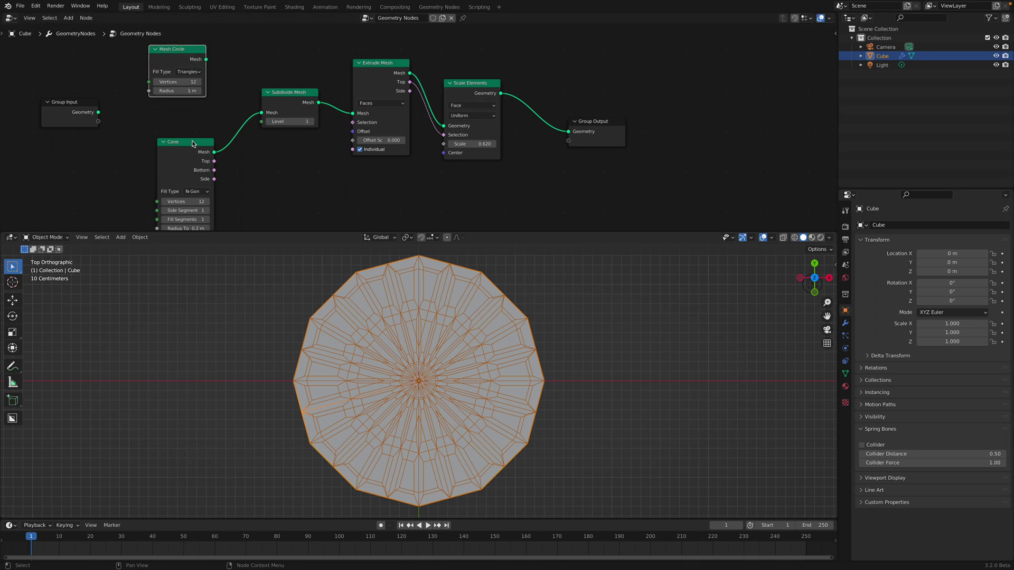
# Rearrange Subdivide, Extrude, Scale Elements and Group Output nodes, saving along the way.
pyautogui.hotkey('ctrl', 's')
pyautogui.moveTo(379, 104); pyautogui.dragTo(369, 103, button='middle')
pyautogui.moveTo(281, 91); pyautogui.dragTo(265, 88)
pyautogui.moveTo(372, 62); pyautogui.dragTo(366, 62)
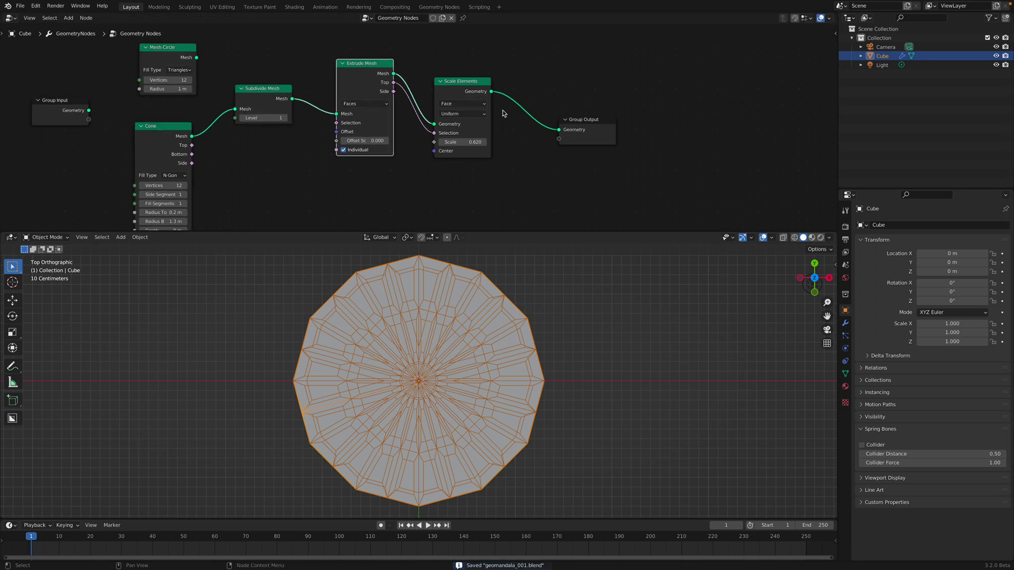
pyautogui.moveTo(365, 62); pyautogui.dragTo(265, 51, button='middle')
pyautogui.moveTo(497, 119); pyautogui.dragTo(676, 127)
pyautogui.moveTo(352, 75); pyautogui.dragTo(325, 78)
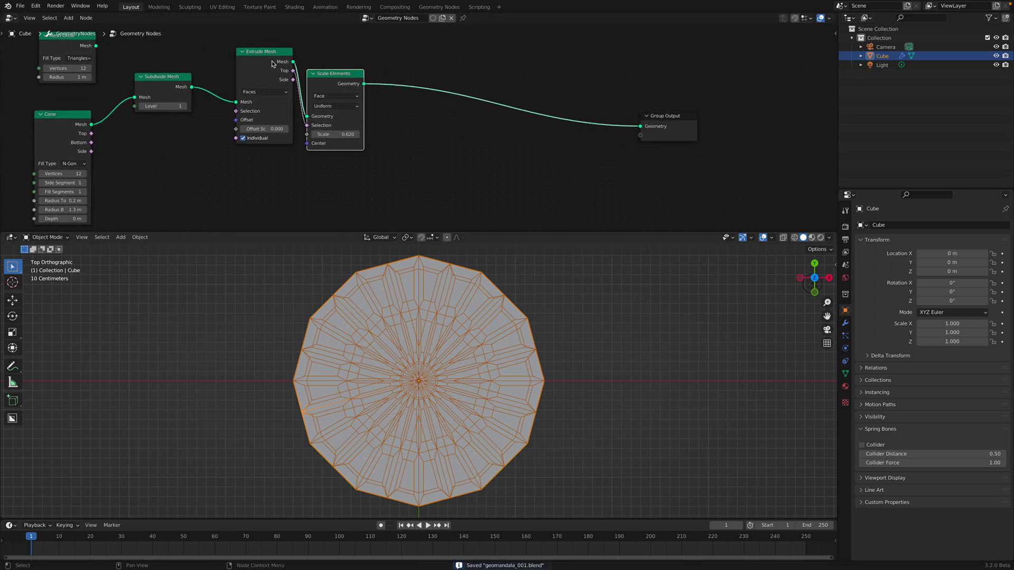
# Duplicate the Extrude Mesh and Scale Elements pair, then delete the copies.
pyautogui.hotkey('shift', 'd')
pyautogui.click(490, 92)
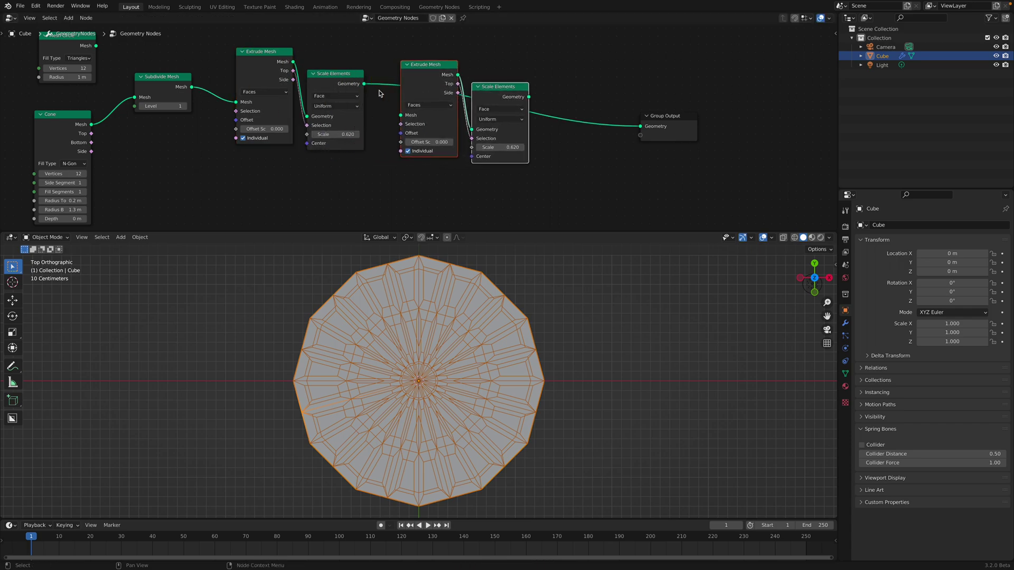
pyautogui.click(433, 74)
pyautogui.hotkey('ctrl', 'x')
pyautogui.click(496, 89)
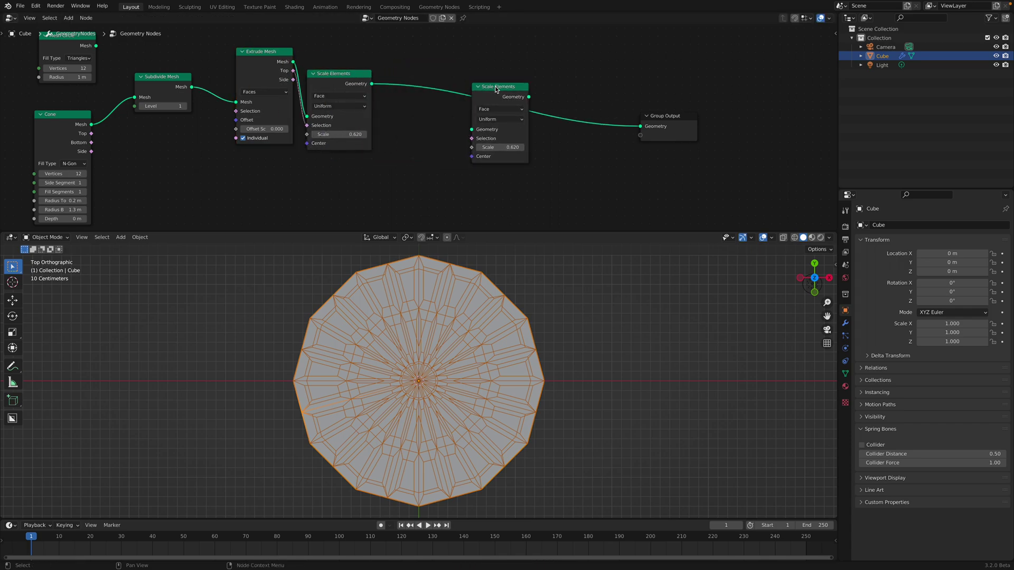
pyautogui.hotkey('ctrl', 'x')
# Frame the whole node tree, deselect the mandala mesh, and save.
pyautogui.click(651, 127)
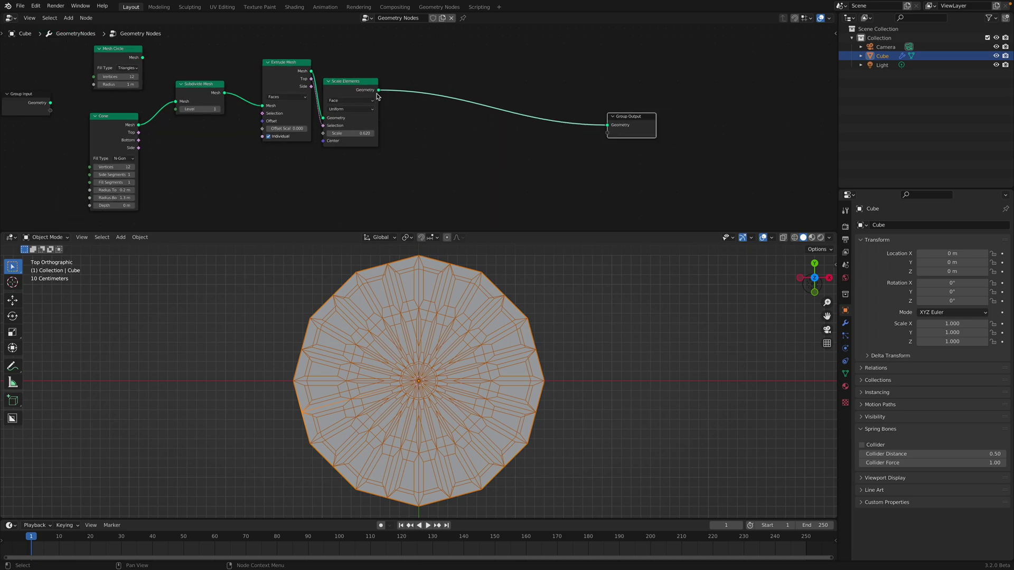
pyautogui.press('Home')
pyautogui.click(567, 339)
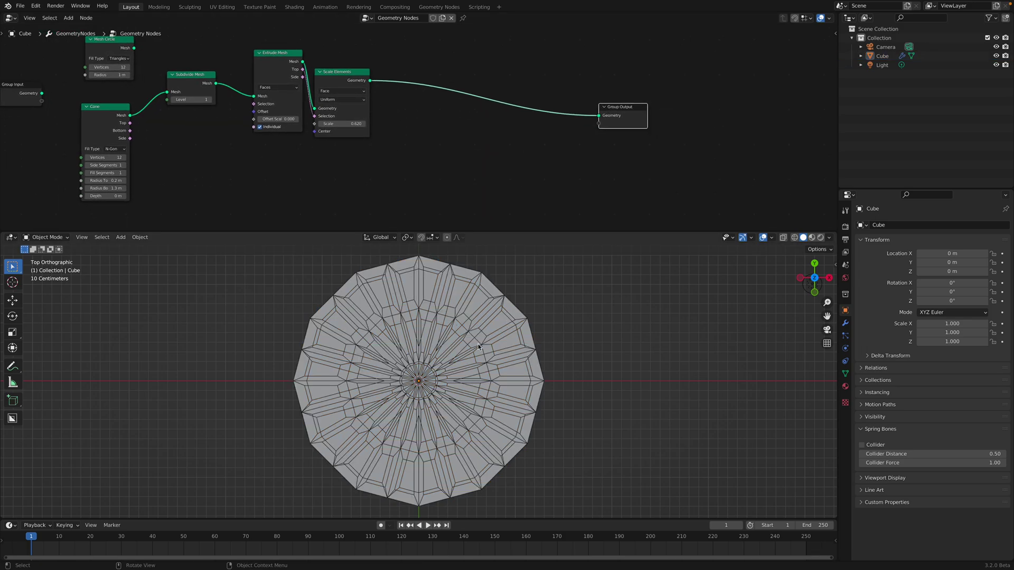
pyautogui.hotkey('ctrl', 's')
pyautogui.hotkey('shift', 'a')
pyautogui.click(431, 157)
pyautogui.write('del')
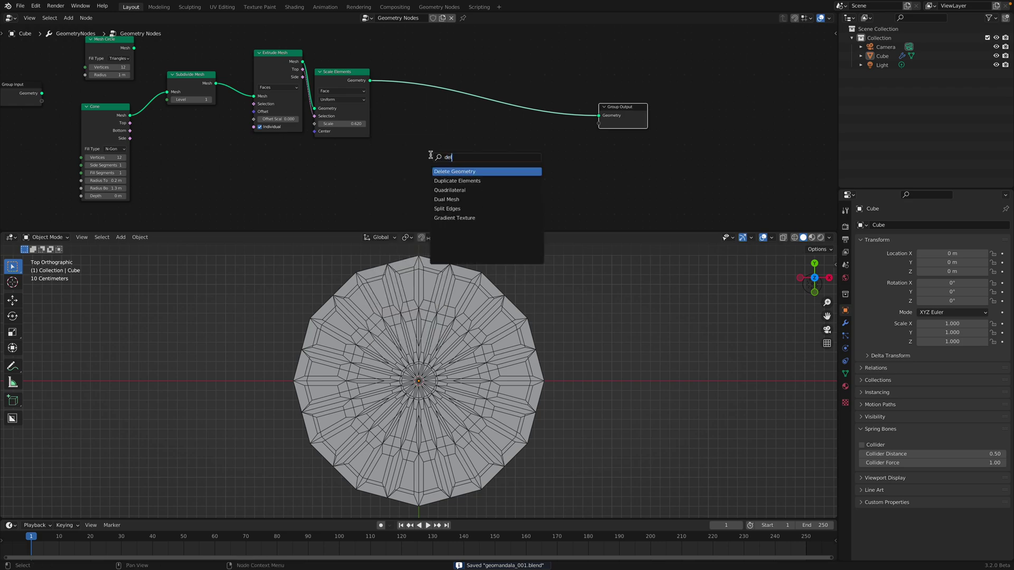
# Insert a Delete Geometry node before the output with Domain set to Face.
pyautogui.press('Return')
pyautogui.click(439, 75)
pyautogui.click(461, 92)
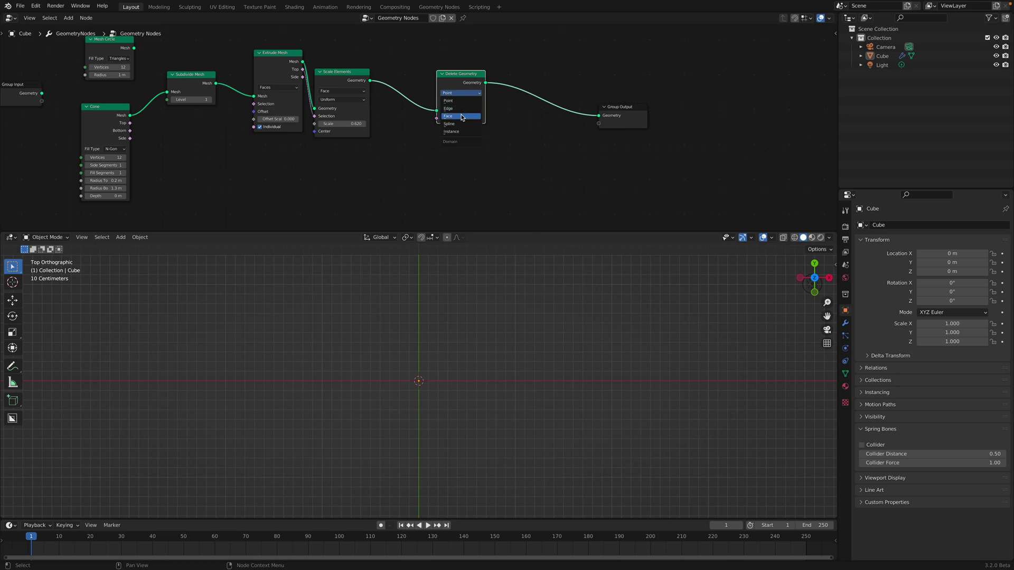
pyautogui.click(462, 117)
pyautogui.moveTo(461, 117); pyautogui.dragTo(484, 140)
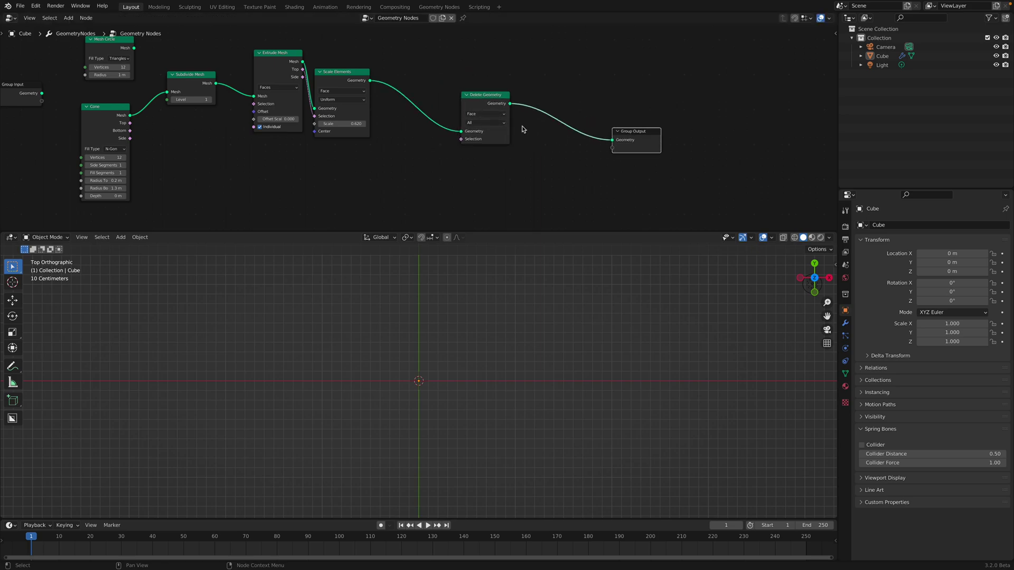
# Add Face Area and a Greater Than Compare, feeding Area into A and Result into Selection.
pyautogui.hotkey('shift', 'a')
pyautogui.write('face area')
pyautogui.press('Return')
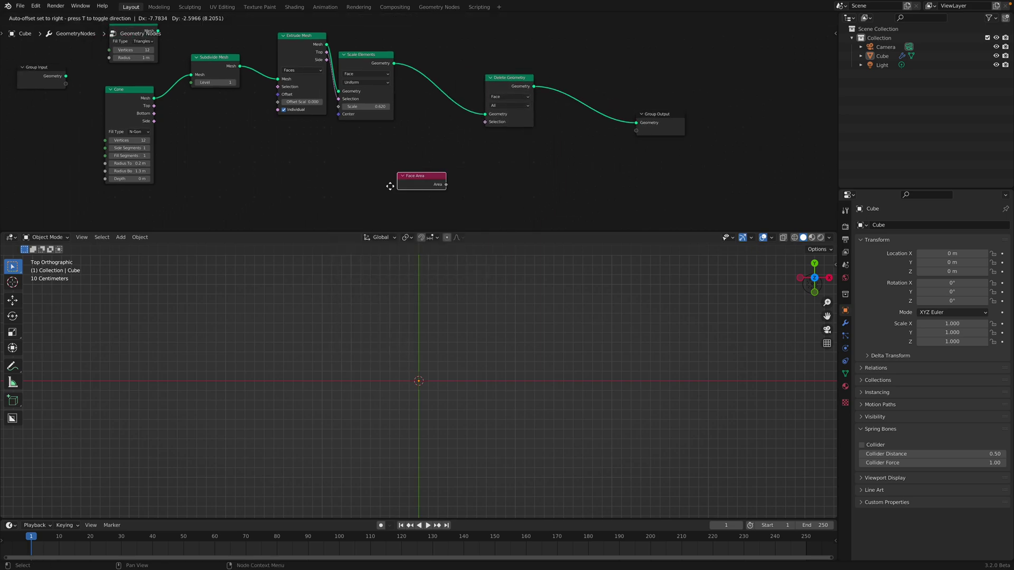
pyautogui.click(380, 176)
pyautogui.hotkey('shift', 'a')
pyautogui.click(399, 167)
pyautogui.write('comp')
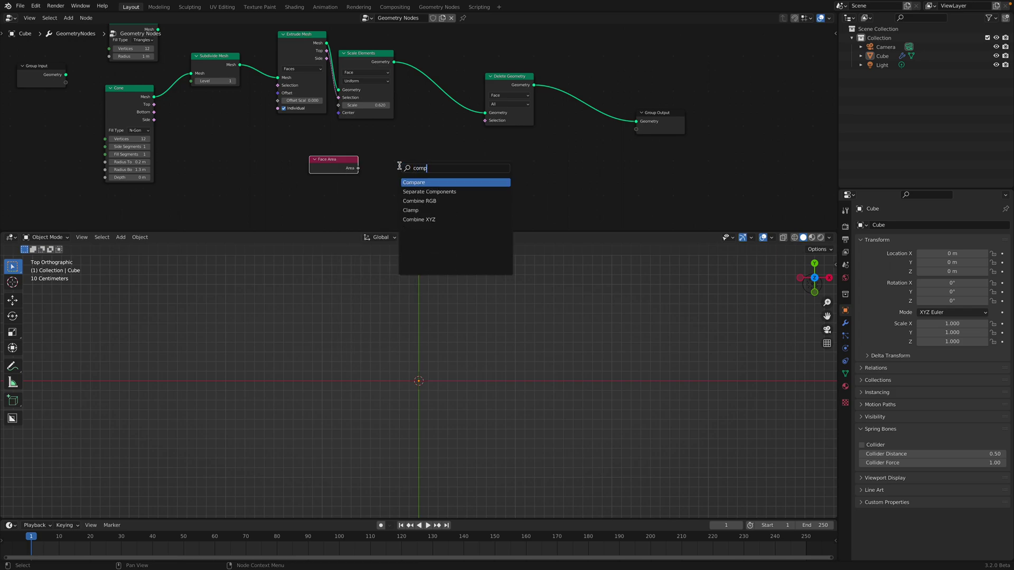
pyautogui.press('Return')
pyautogui.click(399, 166)
pyautogui.scroll(2, 399, 166)
pyautogui.moveTo(344, 151); pyautogui.dragTo(402, 190)
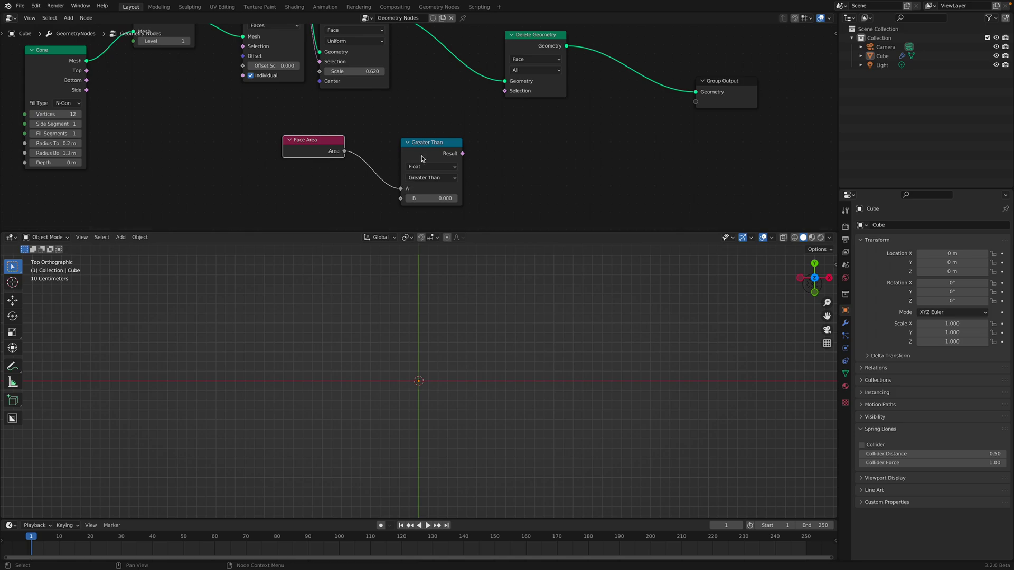
pyautogui.moveTo(421, 159)
pyautogui.mouseDown()
pyautogui.moveTo(407, 146)
pyautogui.moveTo(505, 90)
pyautogui.mouseUp()
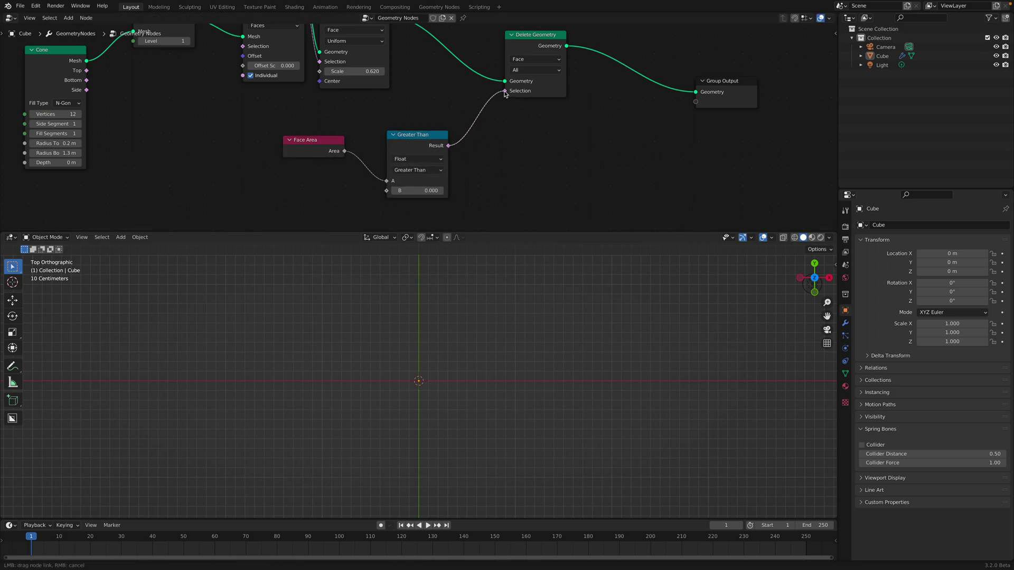
pyautogui.moveTo(504, 91); pyautogui.dragTo(516, 69, button='middle')
pyautogui.hotkey('shift', 'a')
# Add a Math node set to Divide with 100 as the second value.
pyautogui.click(338, 175)
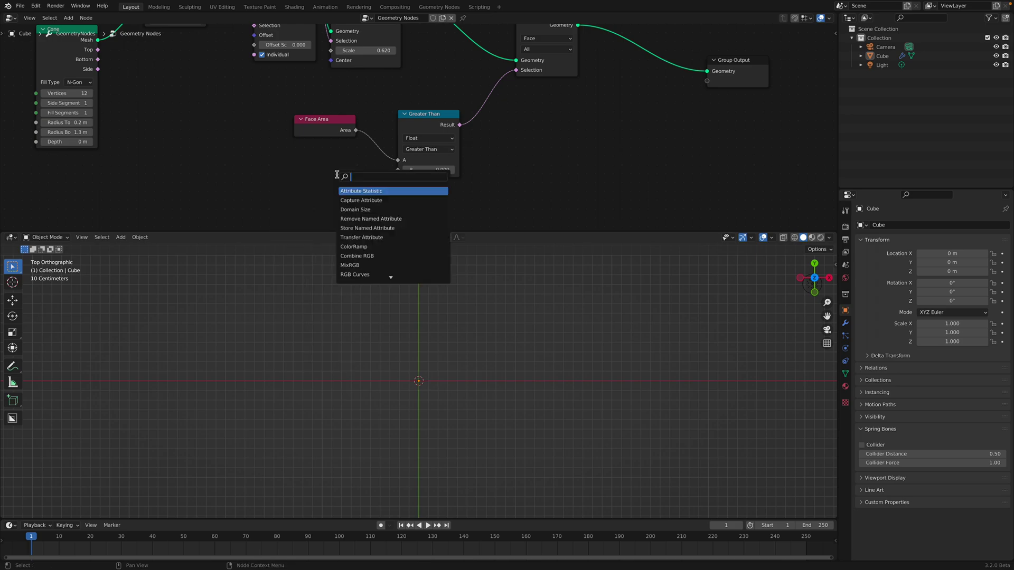
pyautogui.press('Escape')
pyautogui.hotkey('shift', 'a')
pyautogui.click(300, 166)
pyautogui.write('add')
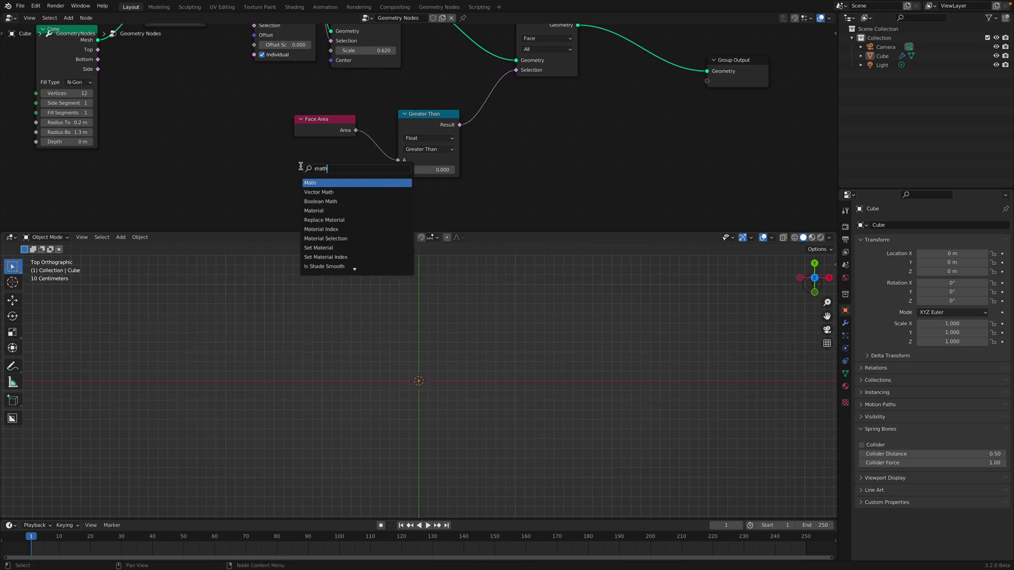
pyautogui.press('Return')
pyautogui.click(300, 165)
pyautogui.moveTo(300, 166); pyautogui.dragTo(305, 118, button='middle')
pyautogui.click(331, 148)
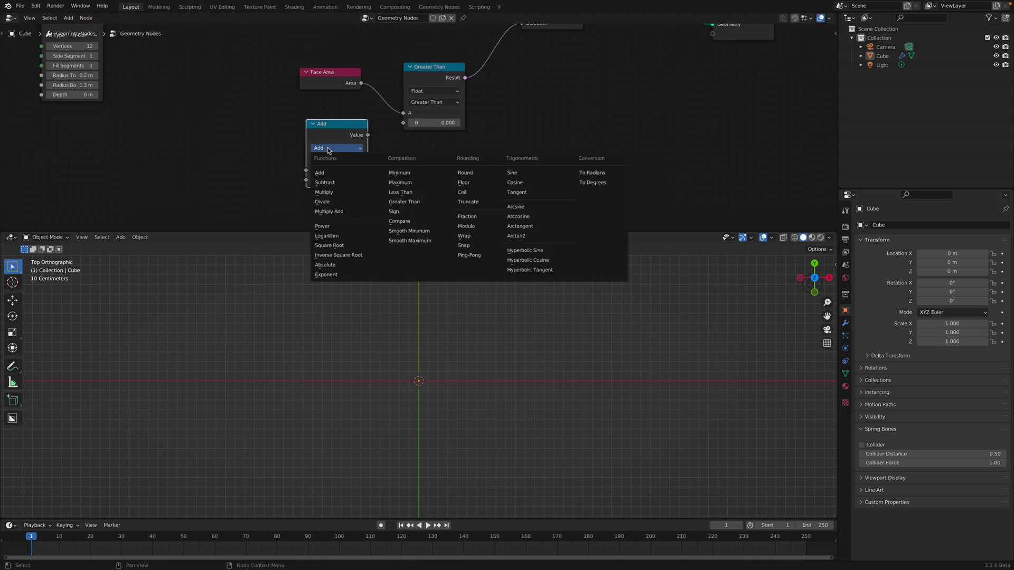
pyautogui.click(335, 203)
pyautogui.click(337, 182)
pyautogui.press('Return')
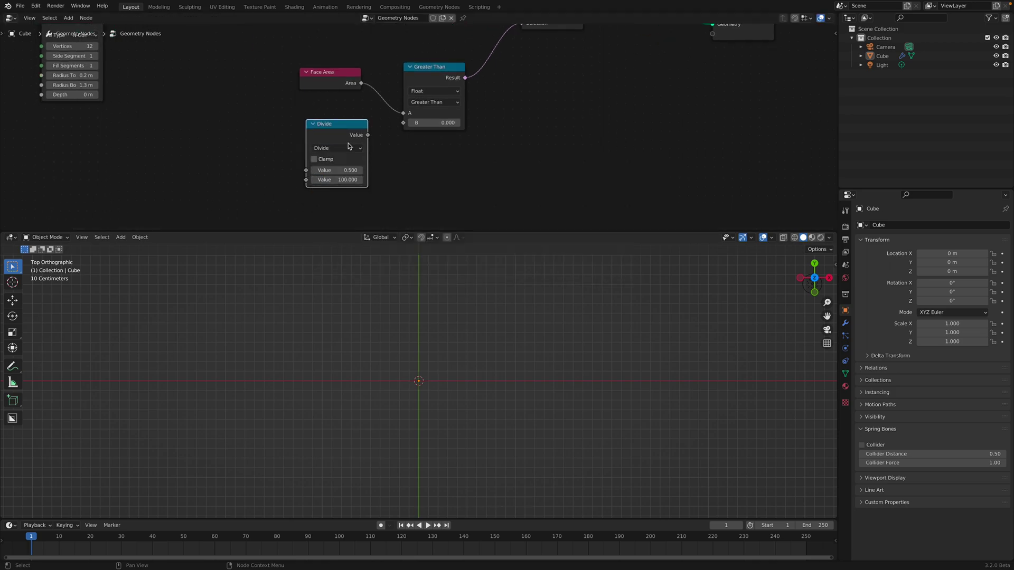
pyautogui.scroll(1, 367, 139)
# Link the Divide result to Greater Than's B, set the dividend to about 3.46, and save.
pyautogui.moveTo(363, 135); pyautogui.dragTo(403, 122)
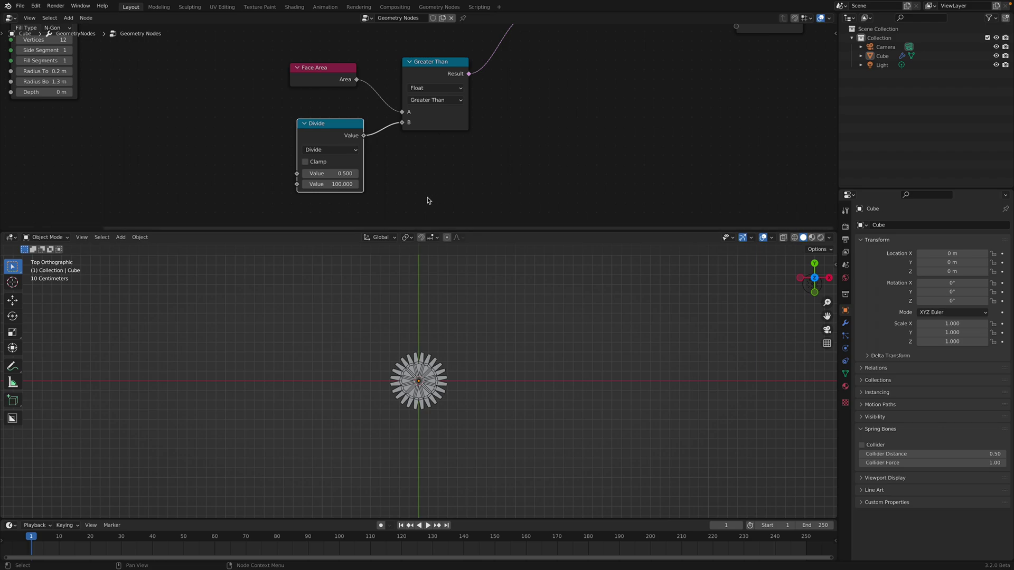
pyautogui.moveTo(326, 173)
pyautogui.mouseDown()
pyautogui.moveTo(340, 173)
pyautogui.moveTo(316, 173)
pyautogui.moveTo(357, 173)
pyautogui.moveTo(321, 172)
pyautogui.moveTo(333, 178)
pyautogui.mouseUp()
pyautogui.hotkey('ctrl', 's')
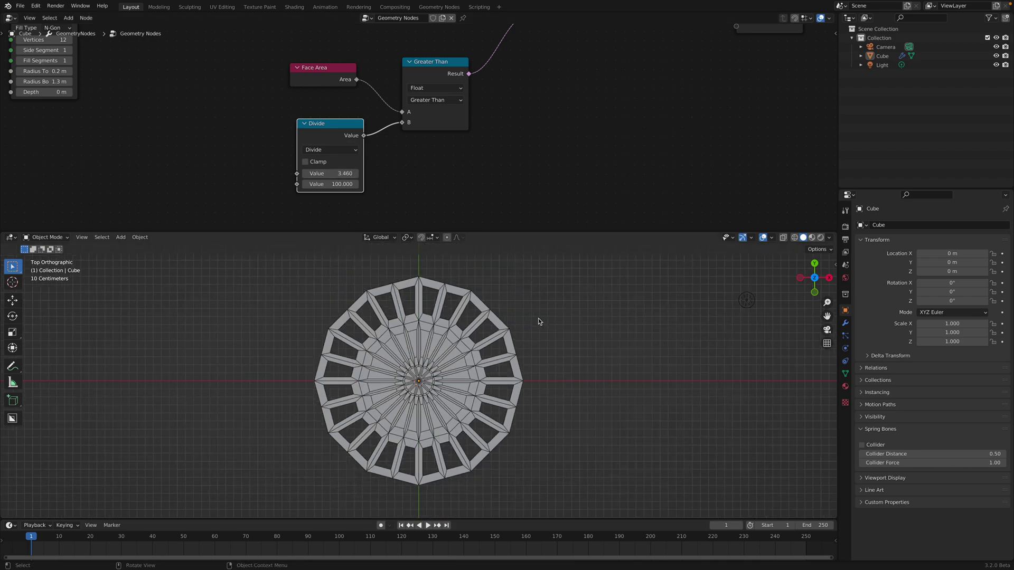
pyautogui.hotkey('ctrl', 's')
pyautogui.scroll(-5, 416, 176)
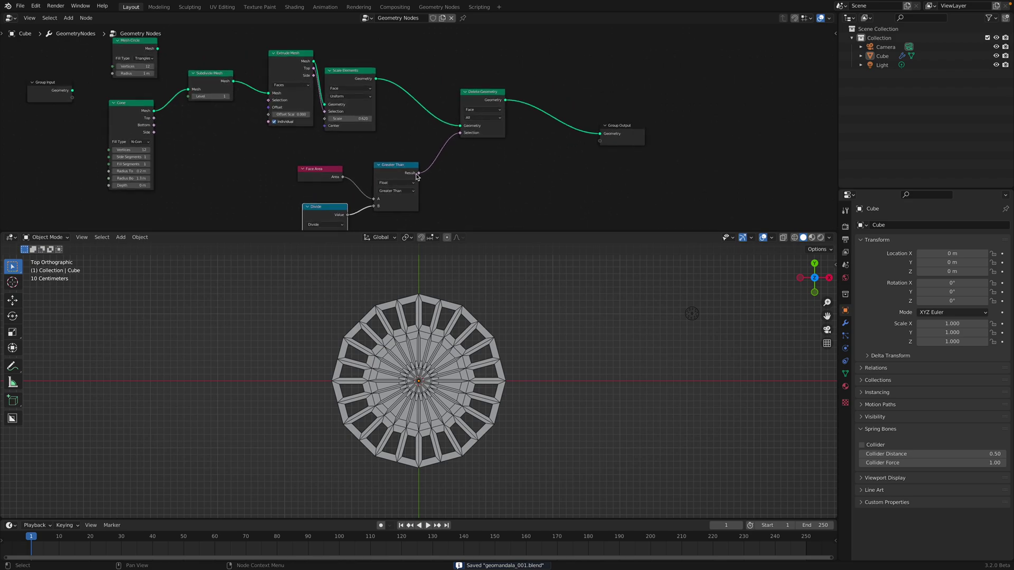
# Rearrange the Greater Than, Delete Geometry and Scale Elements nodes.
pyautogui.moveTo(400, 182); pyautogui.dragTo(396, 189)
pyautogui.moveTo(481, 111); pyautogui.dragTo(480, 115)
pyautogui.moveTo(349, 79); pyautogui.dragTo(384, 73)
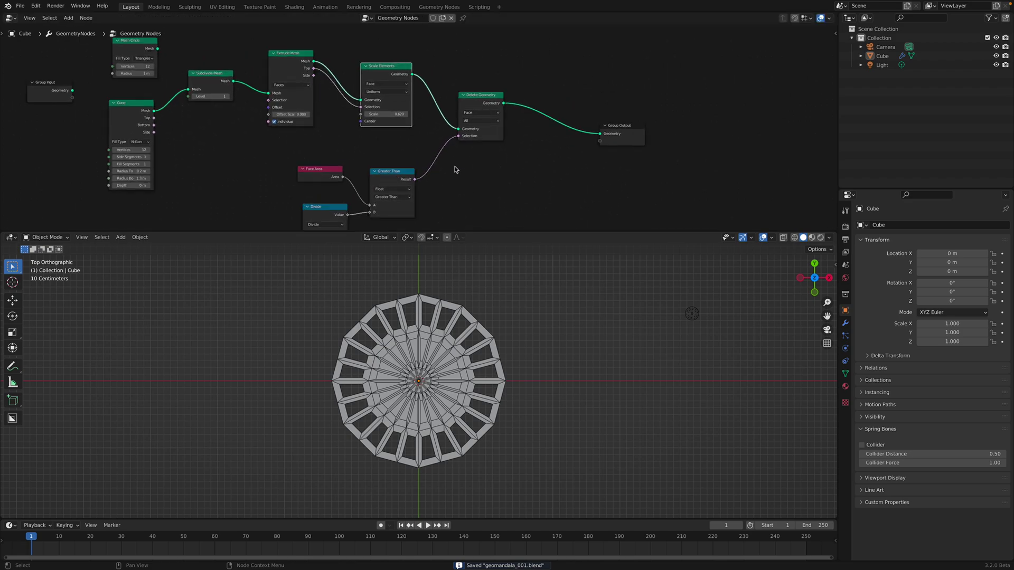
pyautogui.moveTo(374, 111); pyautogui.dragTo(413, 67, button='middle')
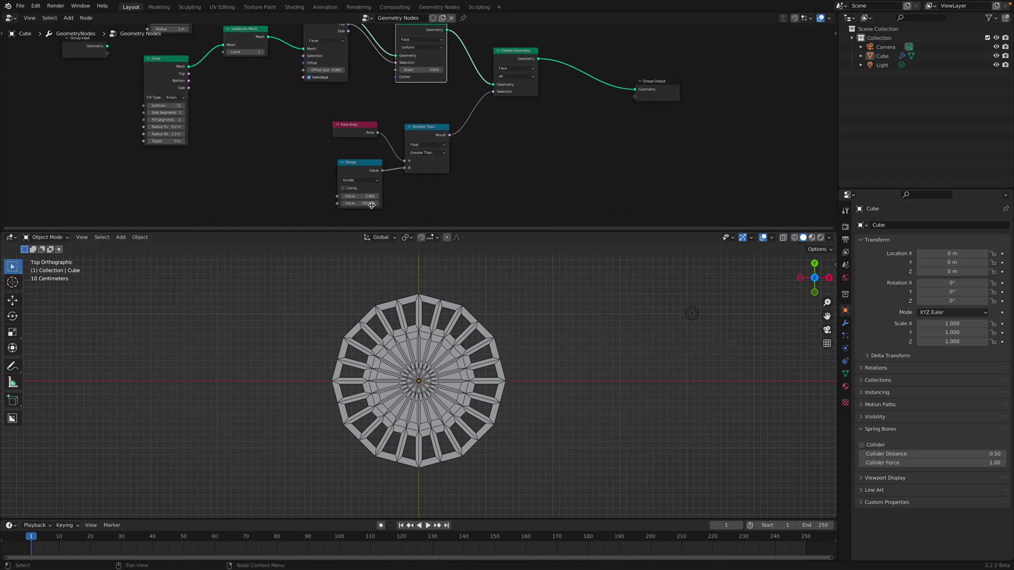
pyautogui.moveTo(467, 191); pyautogui.dragTo(519, 206, button='middle')
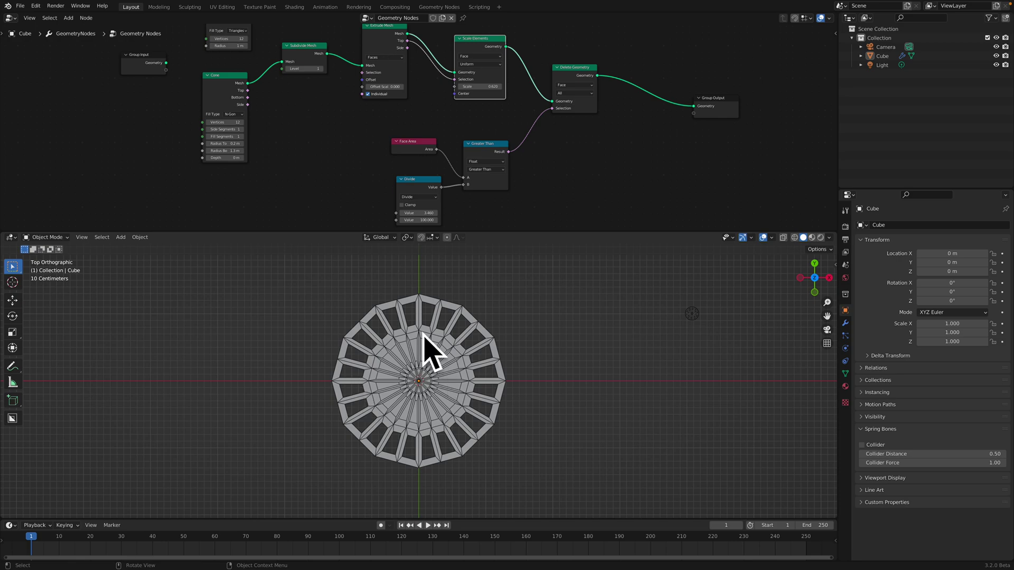
pyautogui.moveTo(453, 192); pyautogui.dragTo(408, 187, button='middle')
# Raise the Divide dividend to 4.06, realign the nodes, and enlarge the Node Editor.
pyautogui.moveTo(372, 206)
pyautogui.mouseDown()
pyautogui.moveTo(391, 207)
pyautogui.moveTo(370, 208)
pyautogui.mouseUp()
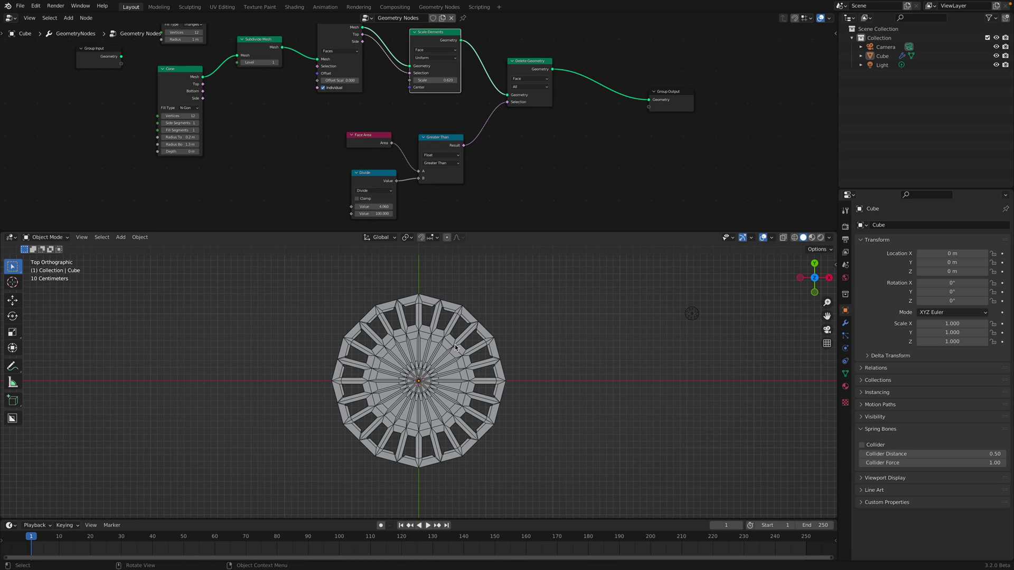
pyautogui.moveTo(444, 153); pyautogui.dragTo(444, 137)
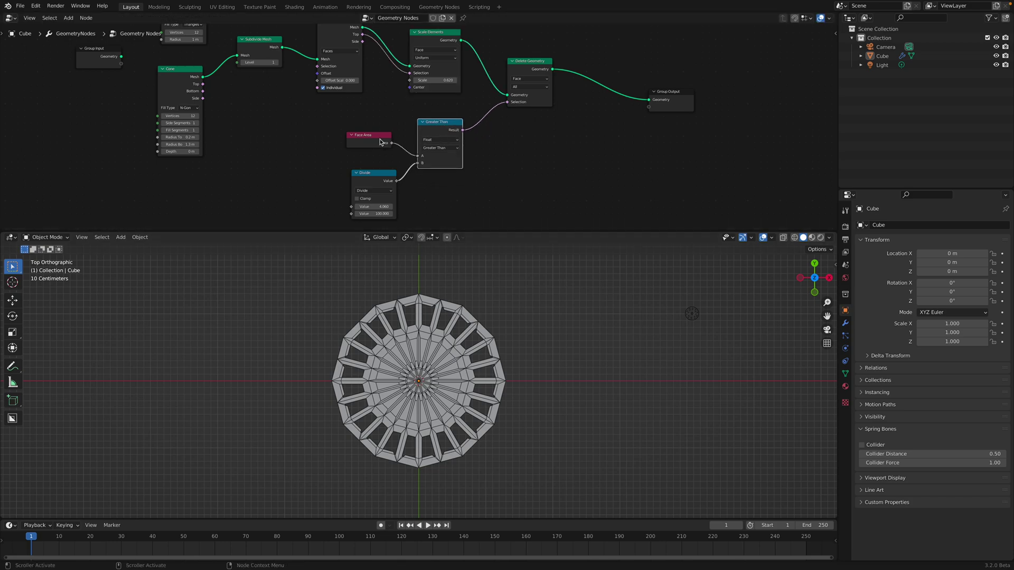
pyautogui.moveTo(380, 142); pyautogui.dragTo(386, 135)
pyautogui.moveTo(372, 173); pyautogui.dragTo(379, 164)
pyautogui.moveTo(513, 77); pyautogui.dragTo(503, 94, button='middle')
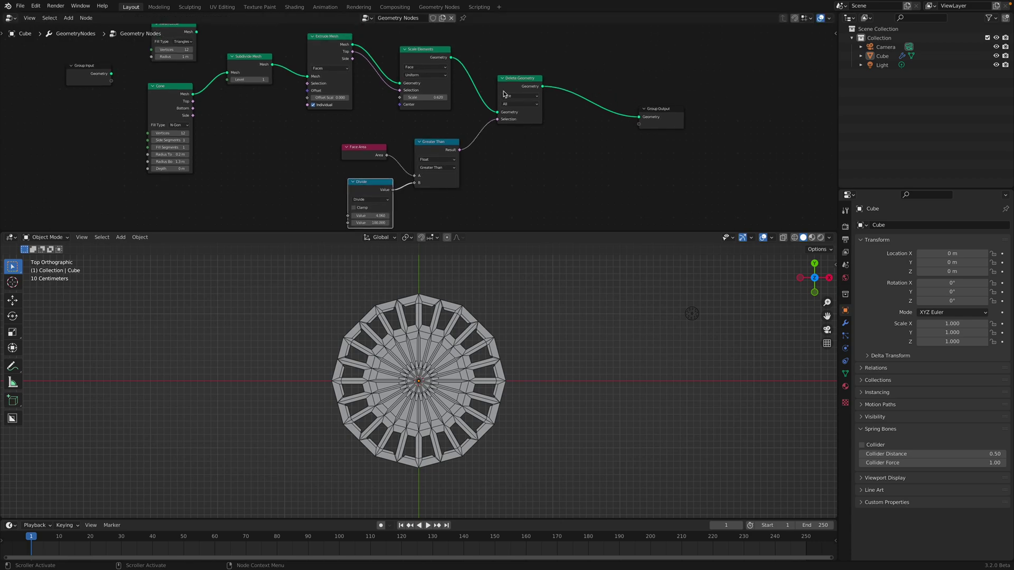
pyautogui.moveTo(645, 113); pyautogui.dragTo(638, 120)
pyautogui.moveTo(583, 131); pyautogui.dragTo(594, 138, button='middle')
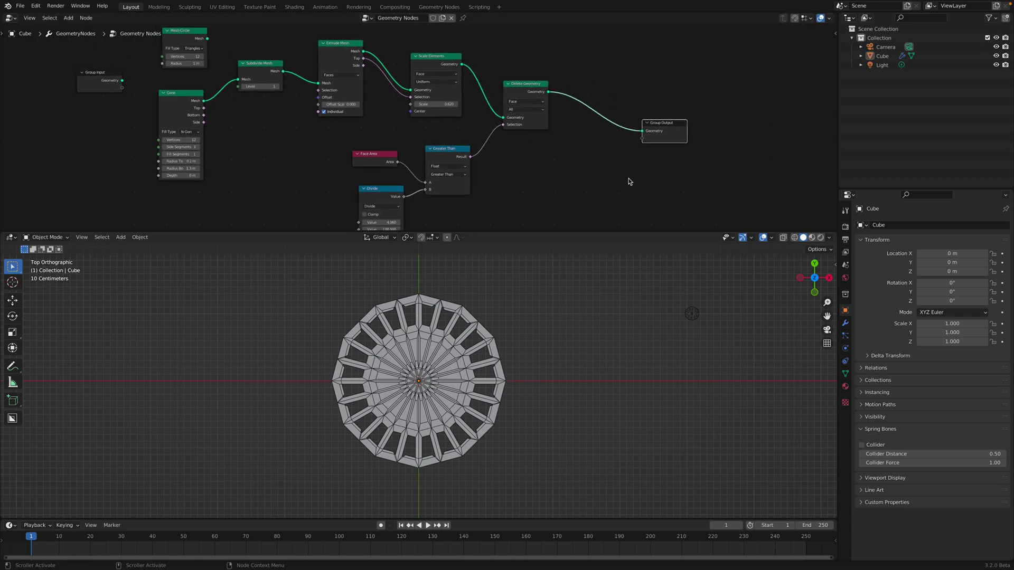
pyautogui.moveTo(640, 234); pyautogui.dragTo(639, 288)
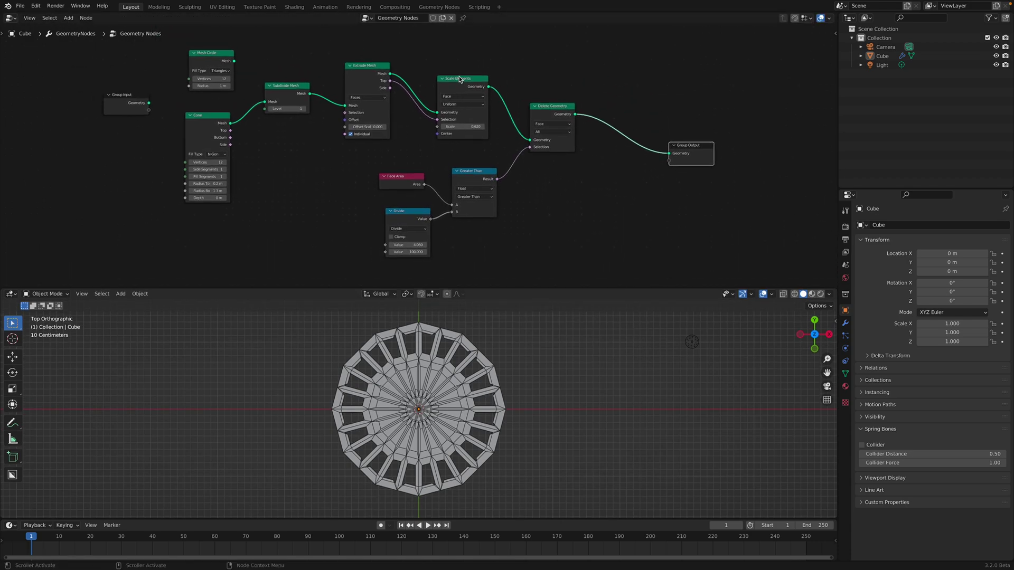
pyautogui.scroll(2, 460, 79)
# Lower the Scale Elements scale and move the Extrude Mesh and Scale Elements nodes.
pyautogui.moveTo(468, 116)
pyautogui.mouseDown()
pyautogui.moveTo(444, 116)
pyautogui.moveTo(475, 116)
pyautogui.mouseUp()
pyautogui.hotkey('ctrl', 's')
pyautogui.moveTo(354, 59); pyautogui.dragTo(380, 101, button='middle')
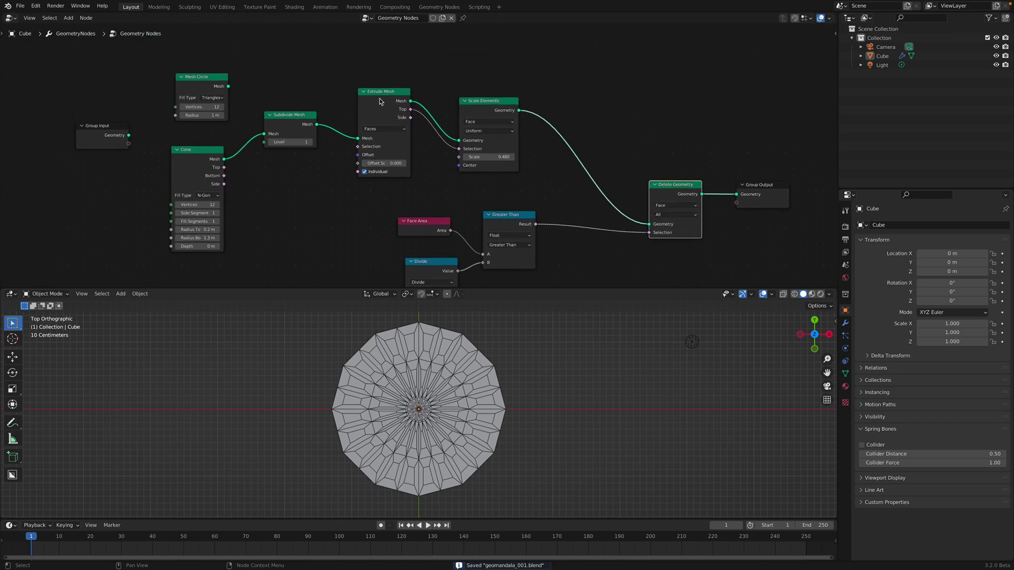
pyautogui.moveTo(380, 100); pyautogui.dragTo(366, 76)
pyautogui.moveTo(487, 106); pyautogui.dragTo(445, 85)
pyautogui.moveTo(445, 84); pyautogui.dragTo(372, 71, button='middle')
# Duplicate the extrude-and-scale pair, link it to Delete Geometry, and move Group Output right.
pyautogui.hotkey('shift', 'd')
pyautogui.click(525, 93)
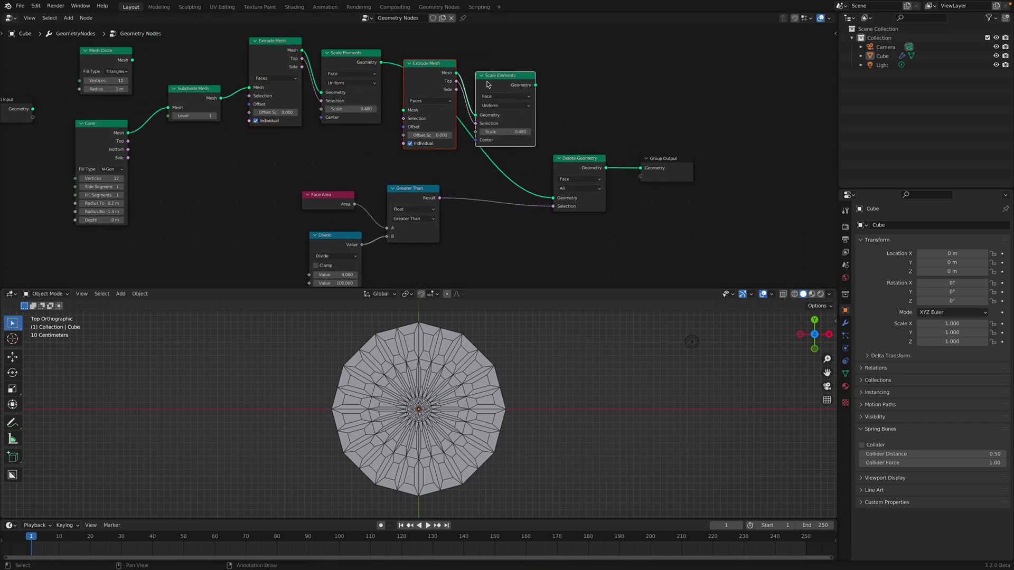
pyautogui.moveTo(383, 65); pyautogui.dragTo(408, 90)
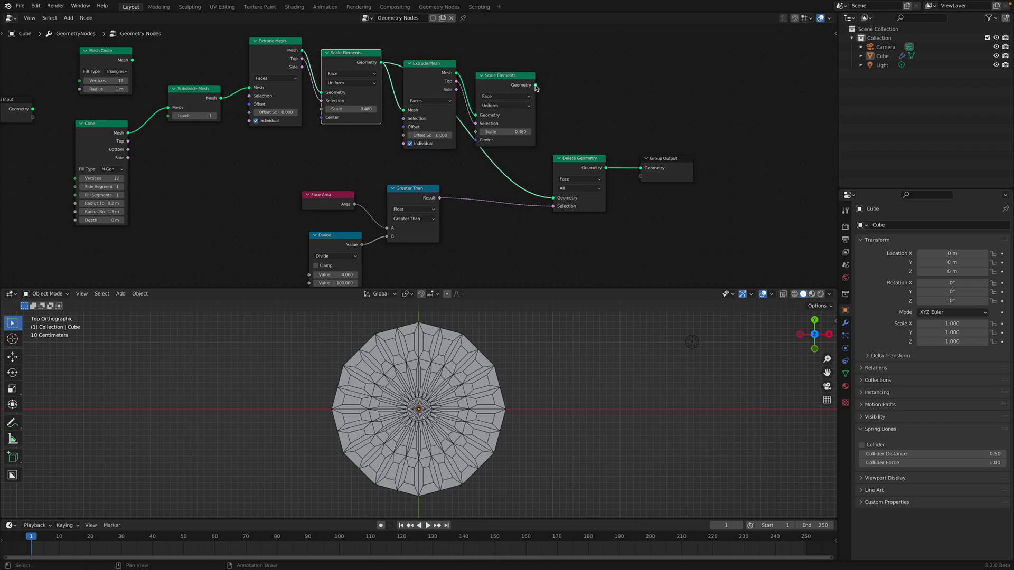
pyautogui.moveTo(535, 85); pyautogui.dragTo(554, 197)
pyautogui.moveTo(555, 198); pyautogui.dragTo(451, 187, button='middle')
pyautogui.moveTo(564, 150); pyautogui.dragTo(710, 151)
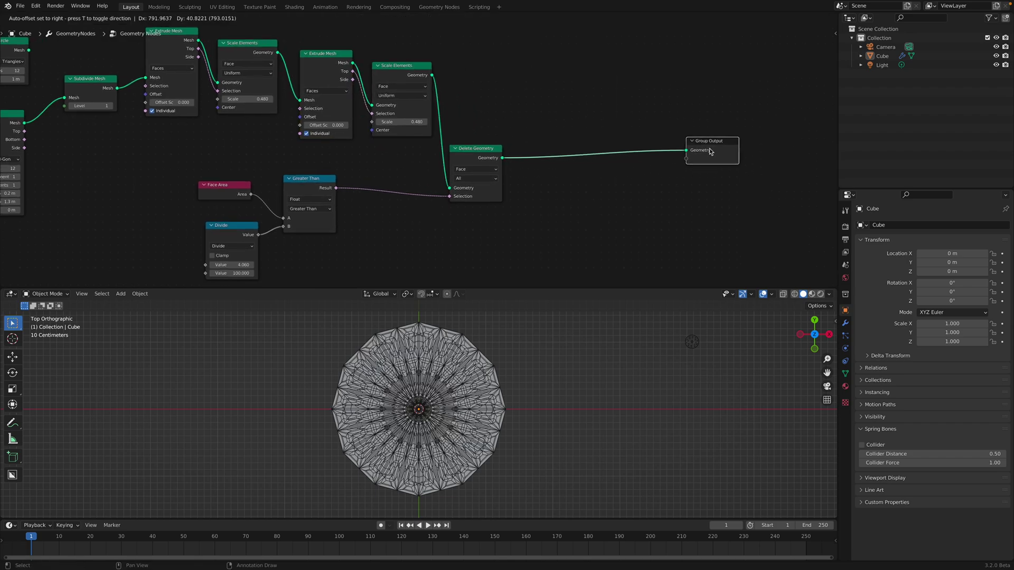
pyautogui.click(711, 152)
pyautogui.scroll(2, 681, 151)
# Lower the Divide value toward zero and save.
pyautogui.moveTo(554, 143); pyautogui.dragTo(634, 159, button='middle')
pyautogui.click(467, 71)
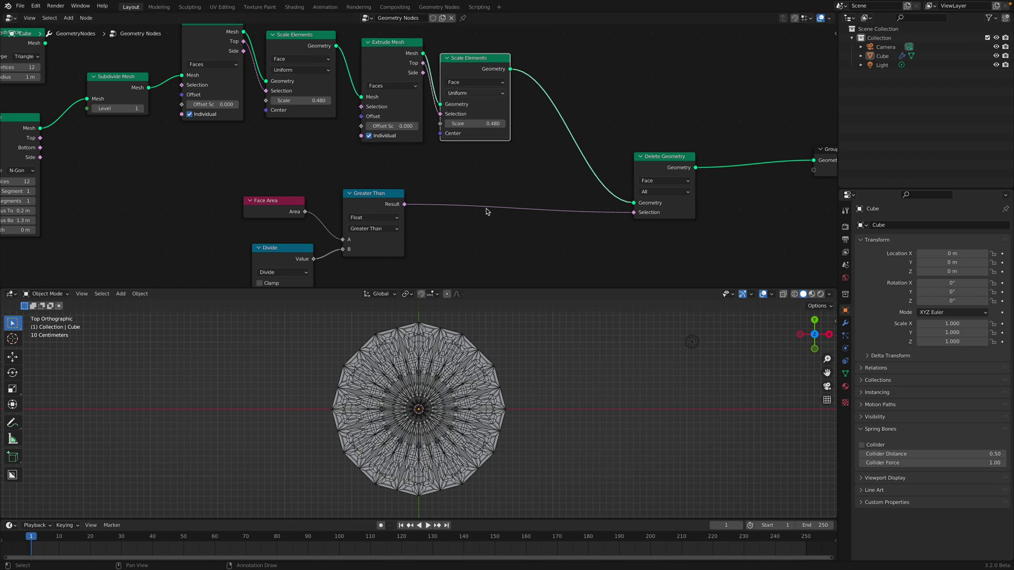
pyautogui.moveTo(381, 254); pyautogui.dragTo(388, 212, button='middle')
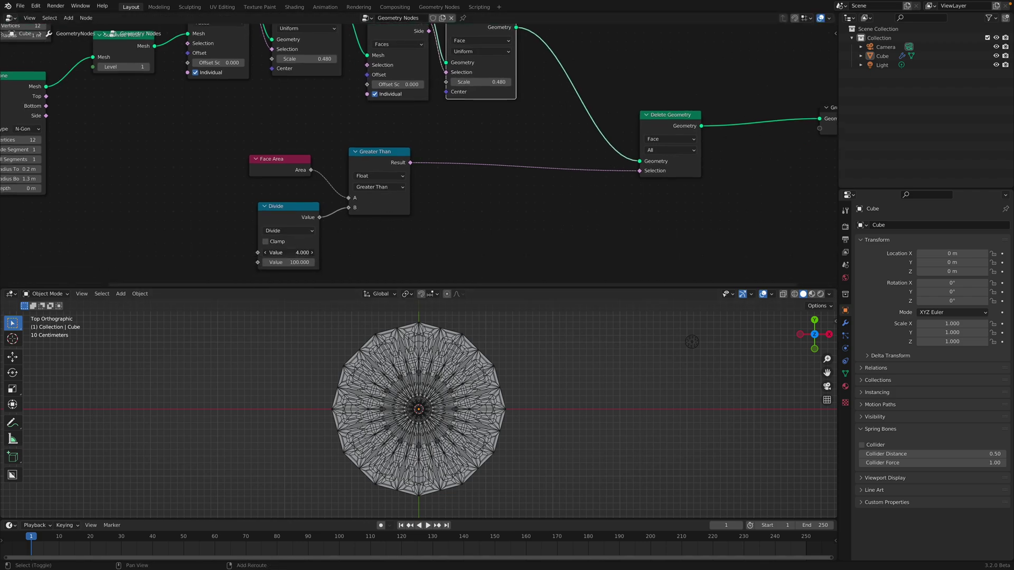
pyautogui.moveTo(300, 253); pyautogui.dragTo(262, 251)
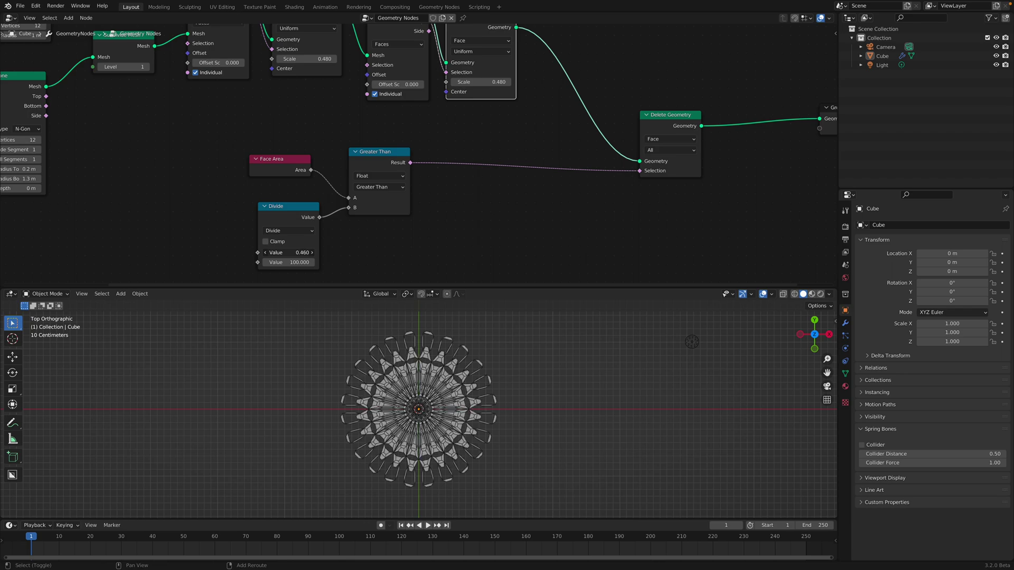
pyautogui.moveTo(261, 253)
pyautogui.mouseDown()
pyautogui.moveTo(285, 252)
pyautogui.moveTo(273, 252)
pyautogui.mouseUp()
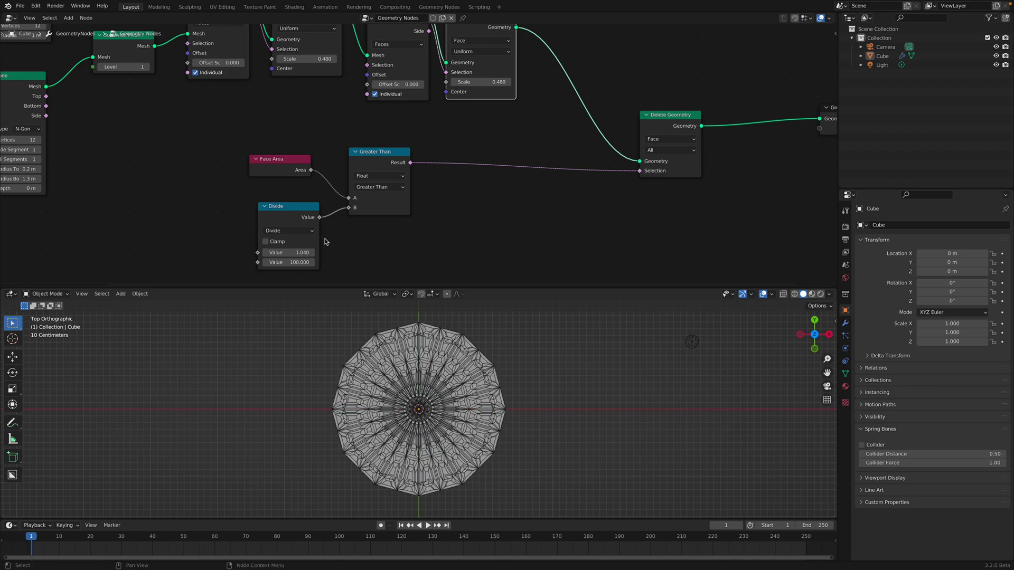
pyautogui.hotkey('ctrl', 's')
# Reposition the Greater Than and Face Area nodes and set the Divide value to 0.580.
pyautogui.moveTo(324, 241); pyautogui.dragTo(368, 224, button='middle')
pyautogui.scroll(1, 368, 225)
pyautogui.click(435, 154)
pyautogui.press('g')
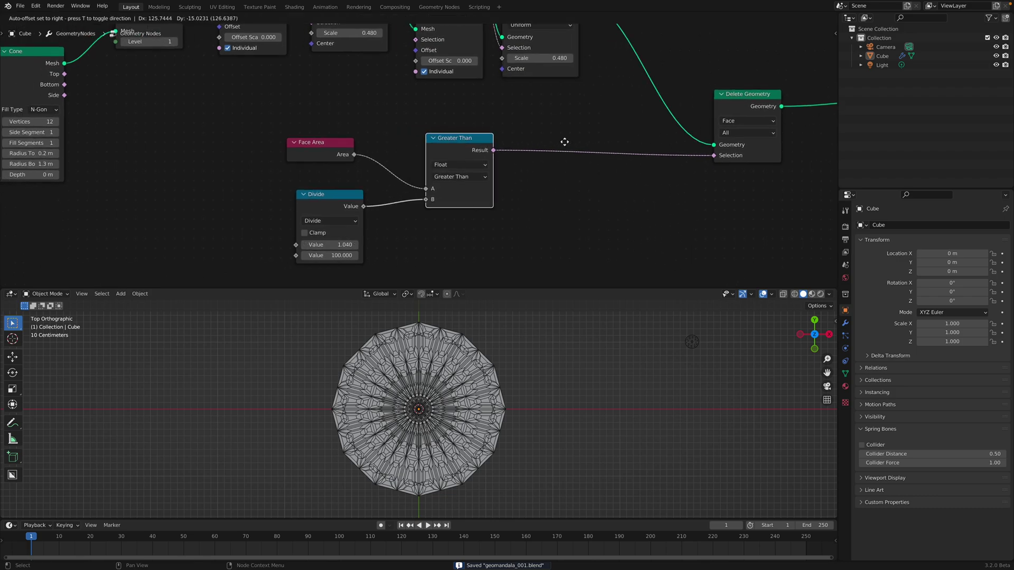
pyautogui.click(564, 141)
pyautogui.moveTo(317, 142); pyautogui.dragTo(473, 108)
pyautogui.moveTo(329, 194); pyautogui.dragTo(475, 175)
pyautogui.moveTo(478, 130); pyautogui.dragTo(470, 119)
pyautogui.click(457, 113)
pyautogui.moveTo(467, 176); pyautogui.dragTo(472, 179)
pyautogui.moveTo(479, 229)
pyautogui.mouseDown()
pyautogui.moveTo(491, 229)
pyautogui.moveTo(452, 228)
pyautogui.mouseUp()
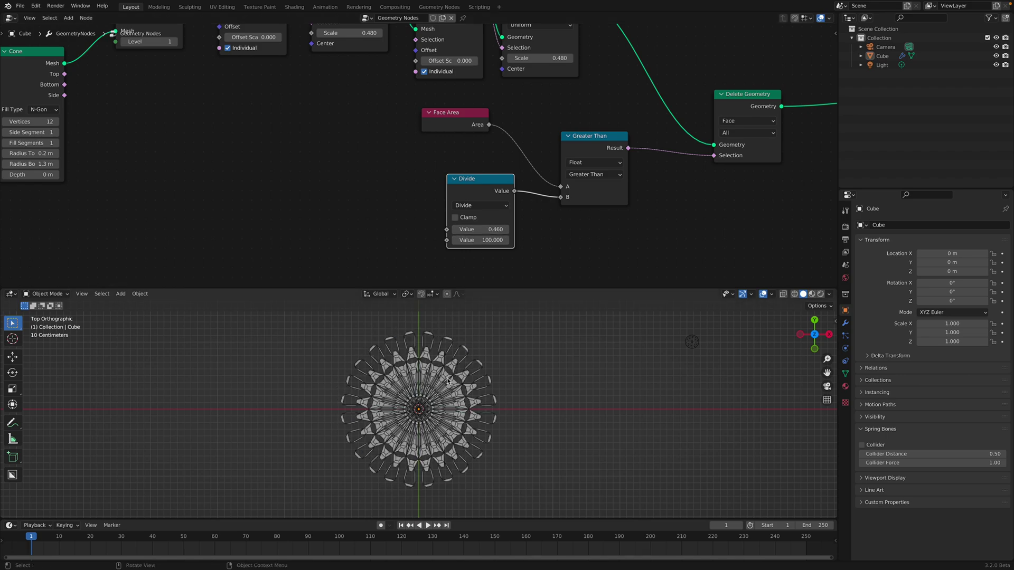
pyautogui.moveTo(475, 229); pyautogui.dragTo(487, 229)
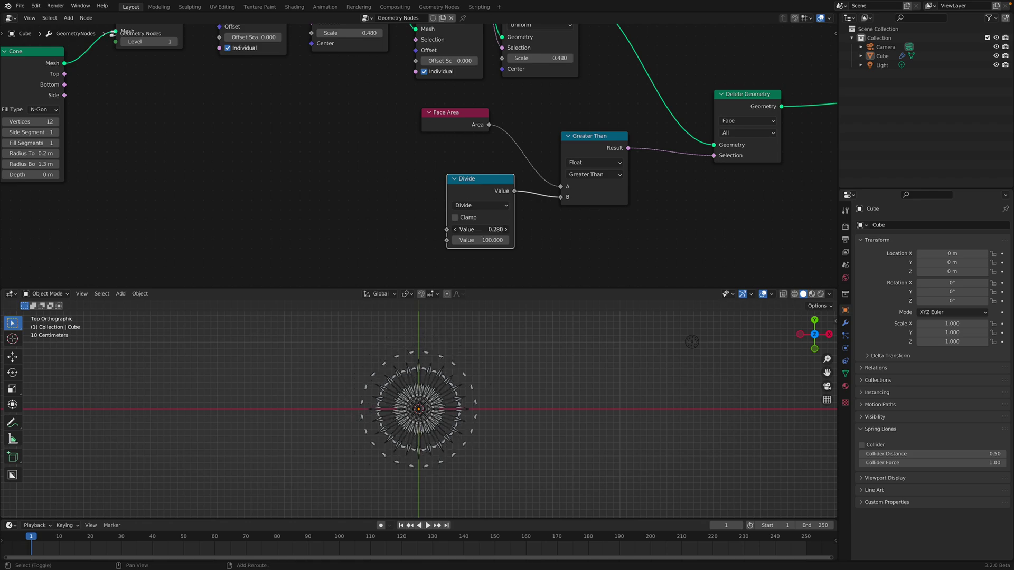
pyautogui.scroll(-2, 658, 237)
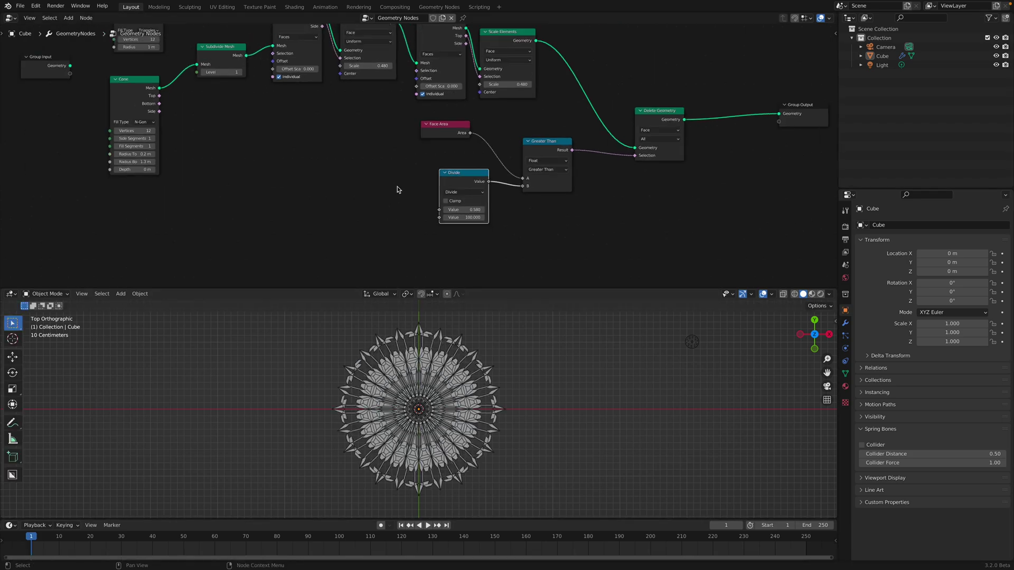
# Save, keep the cone at 12 vertices, and place Group Input beside the Cone node.
pyautogui.hotkey('ctrl', 's')
pyautogui.moveTo(191, 117); pyautogui.dragTo(196, 120)
pyautogui.scroll(1, 194, 169)
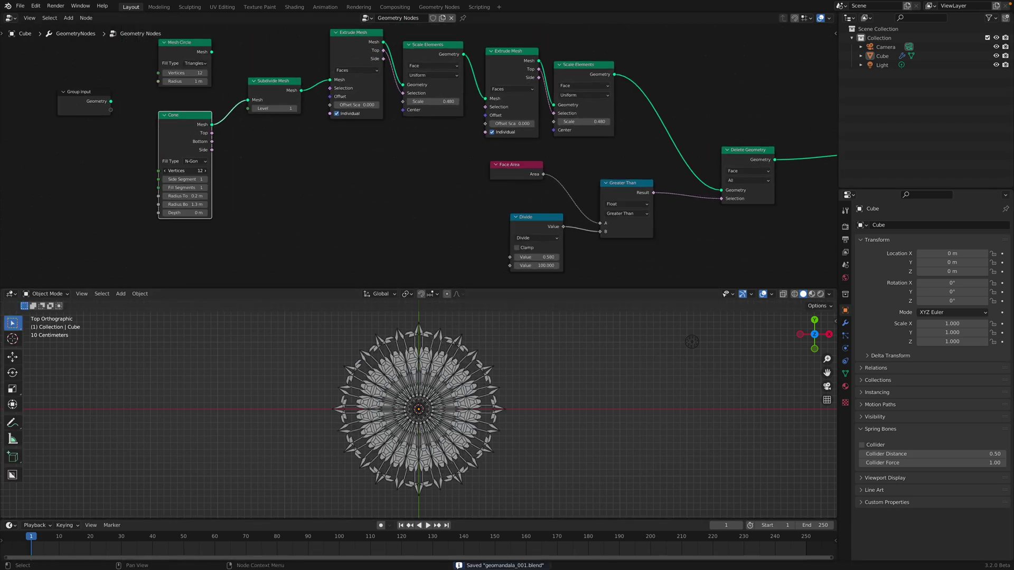
pyautogui.moveTo(184, 170); pyautogui.dragTo(222, 176)
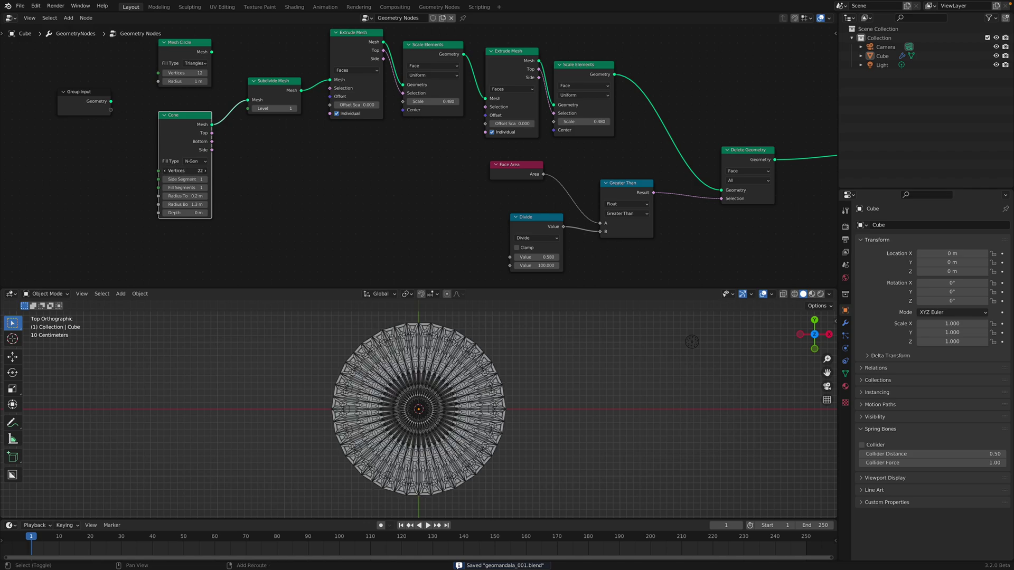
pyautogui.moveTo(221, 177); pyautogui.dragTo(248, 158, button='middle')
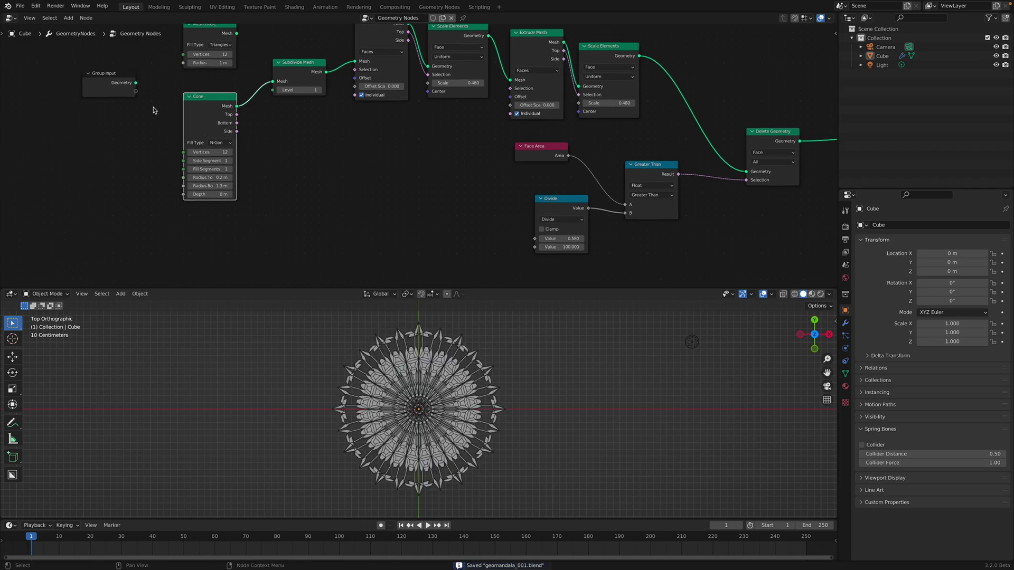
pyautogui.moveTo(140, 96); pyautogui.dragTo(129, 115)
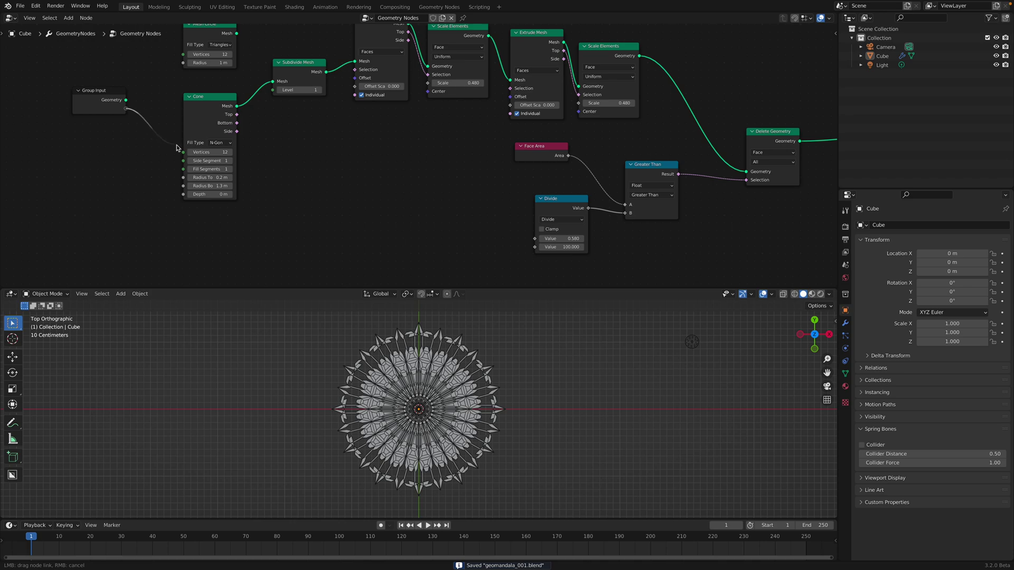
# Link the Cone's Vertices, Radius Top and Radius Bottom to new Group Input sockets.
pyautogui.moveTo(183, 154)
pyautogui.mouseDown()
pyautogui.moveTo(218, 182)
pyautogui.moveTo(125, 117)
pyautogui.mouseUp()
pyautogui.moveTo(184, 185); pyautogui.dragTo(125, 125)
pyautogui.moveTo(381, 348)
pyautogui.mouseDown(button='middle')
pyautogui.moveTo(443, 363)
pyautogui.moveTo(242, 228)
pyautogui.mouseUp(button='middle')
# Test the cone depth, reset it to 0, return to top view, save, and set the threshold to 0.62.
pyautogui.moveTo(210, 194)
pyautogui.mouseDown()
pyautogui.moveTo(237, 194)
pyautogui.moveTo(214, 194)
pyautogui.mouseUp()
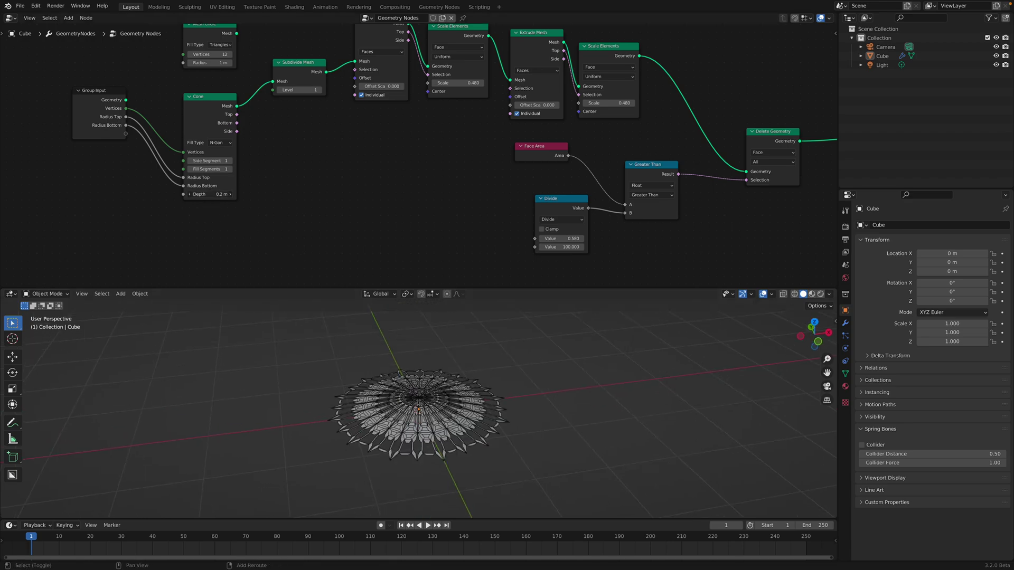
pyautogui.write('0')
pyautogui.press('Return')
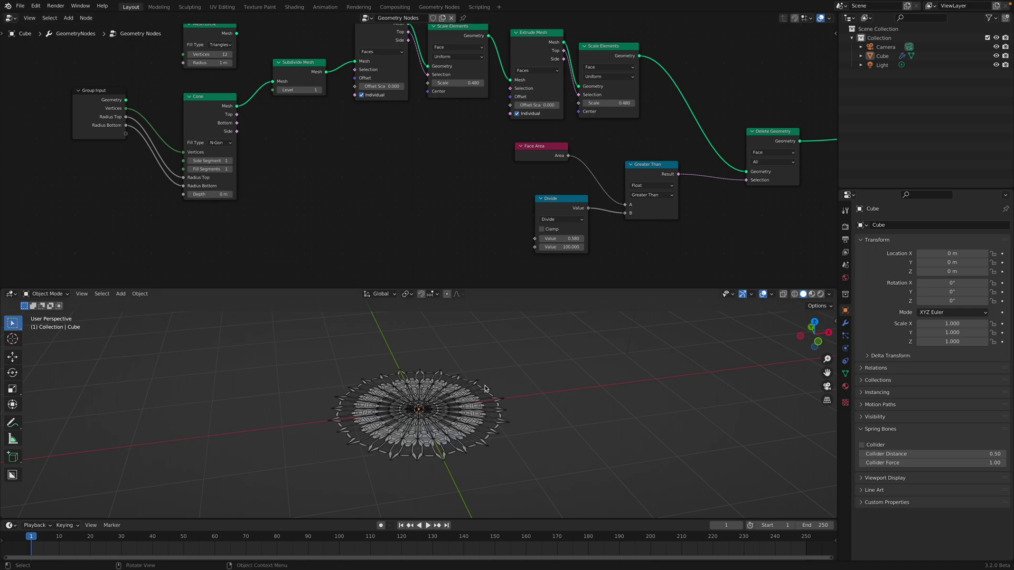
pyautogui.press('KP_7')
pyautogui.hotkey('ctrl', 's')
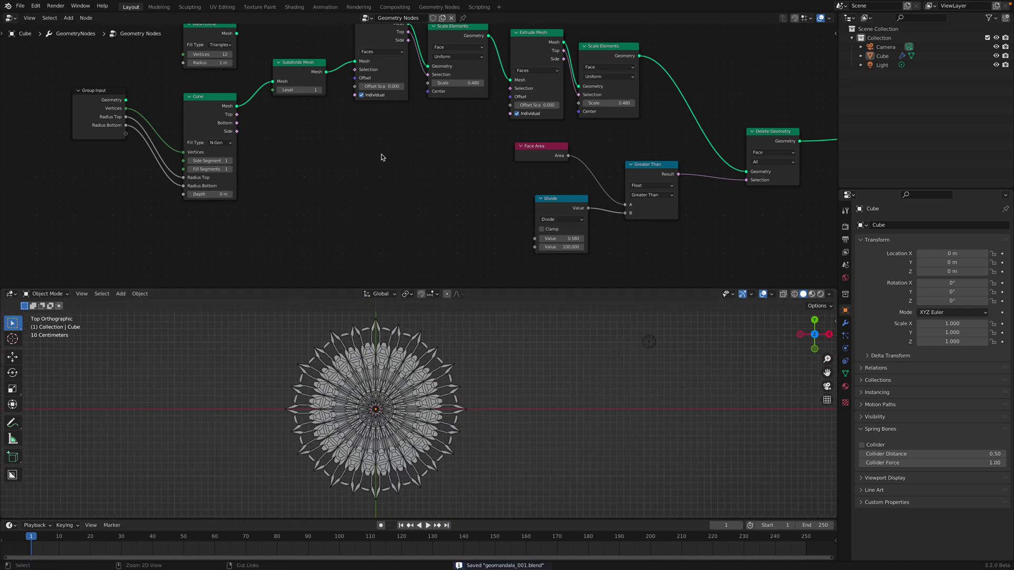
pyautogui.moveTo(381, 157); pyautogui.dragTo(361, 149, button='middle')
pyautogui.moveTo(554, 230)
pyautogui.keyDown('shift'); pyautogui.mouseDown()
pyautogui.moveTo(541, 231)
pyautogui.moveTo(554, 230)
pyautogui.mouseUp(); pyautogui.keyUp('shift')
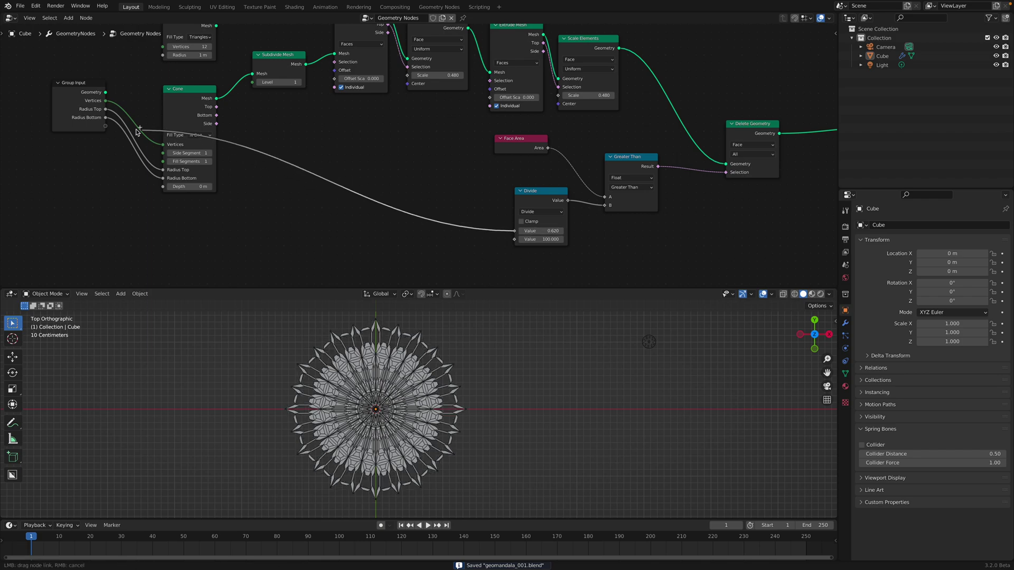
# Expose the Divide value as an input, save, and lower the scales, the second to 0.340.
pyautogui.moveTo(397, 212); pyautogui.dragTo(105, 126)
pyautogui.moveTo(348, 109); pyautogui.dragTo(345, 134, button='middle')
pyautogui.hotkey('ctrl', 's')
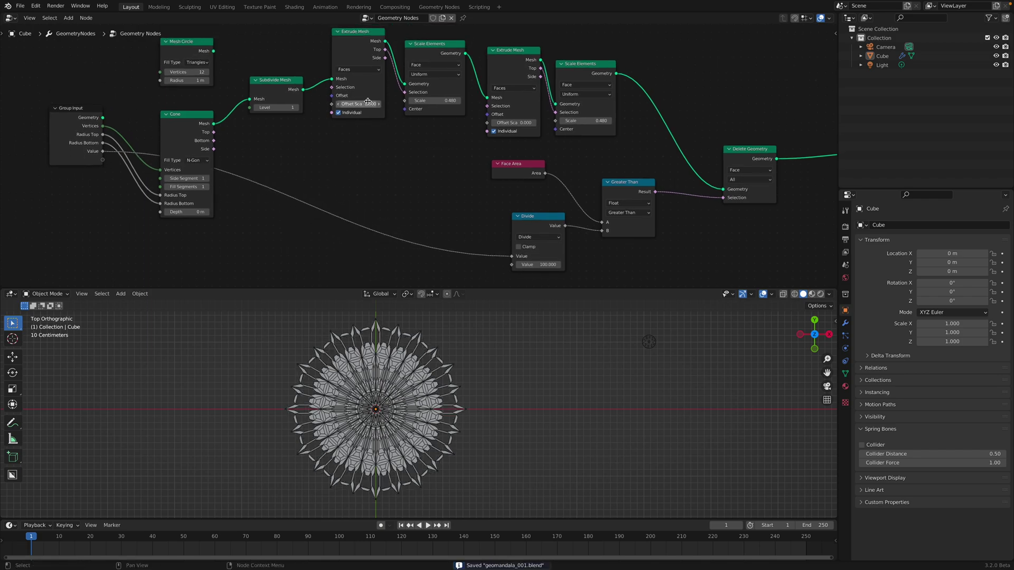
pyautogui.moveTo(422, 100)
pyautogui.keyDown('shift'); pyautogui.mouseDown()
pyautogui.moveTo(380, 101)
pyautogui.moveTo(444, 100)
pyautogui.mouseUp(); pyautogui.keyUp('shift')
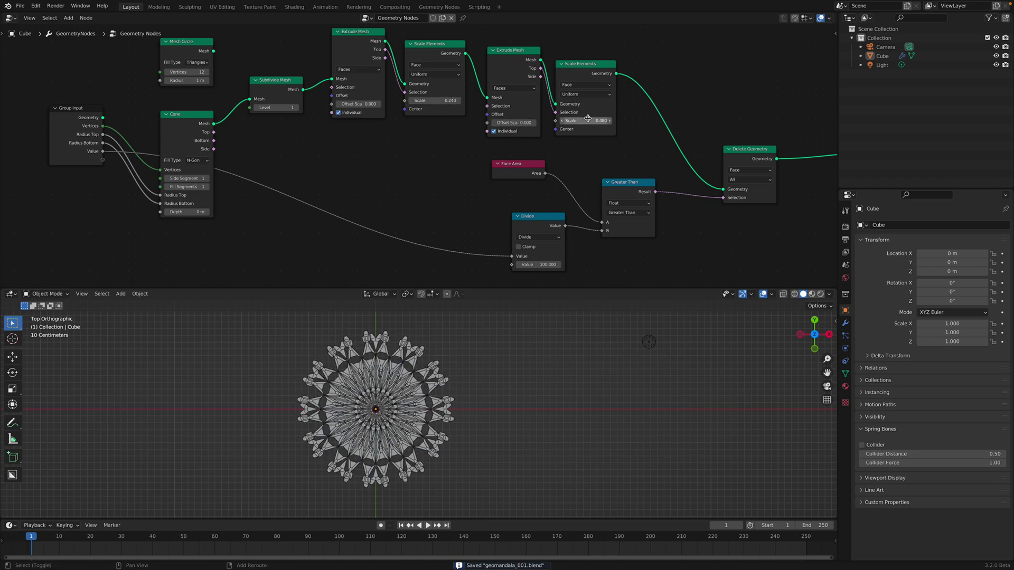
pyautogui.moveTo(588, 119); pyautogui.dragTo(558, 120)
# Duplicate the second extrude-and-scale pair as a third stage, connect it to Delete Geometry, and save.
pyautogui.moveTo(557, 120)
pyautogui.mouseDown(button='middle')
pyautogui.moveTo(488, 119)
pyautogui.moveTo(515, 151)
pyautogui.mouseUp(button='middle')
pyautogui.scroll(-2, 487, 119)
pyautogui.moveTo(516, 151); pyautogui.dragTo(610, 174)
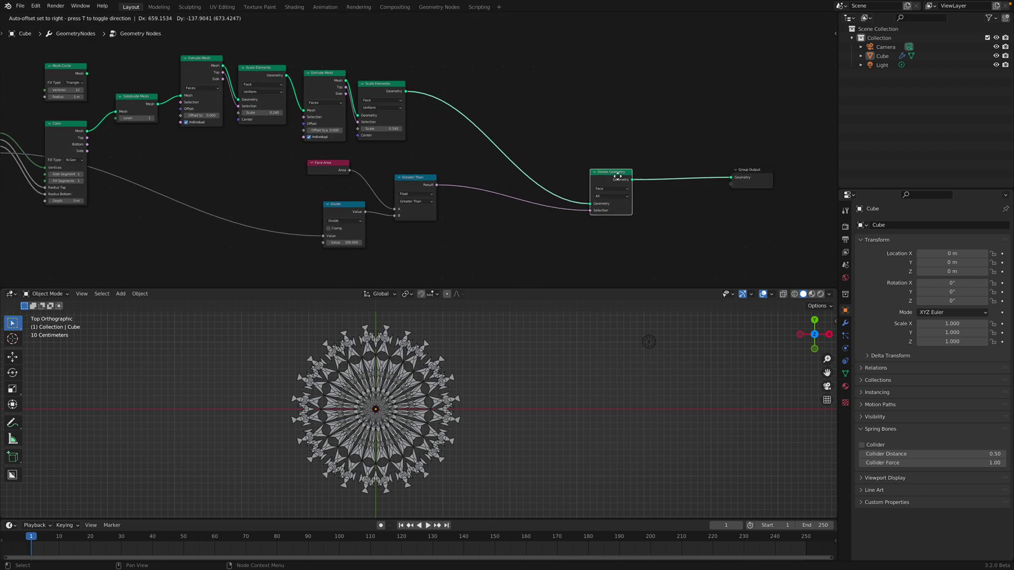
pyautogui.scroll(2, 610, 175)
pyautogui.click(395, 90)
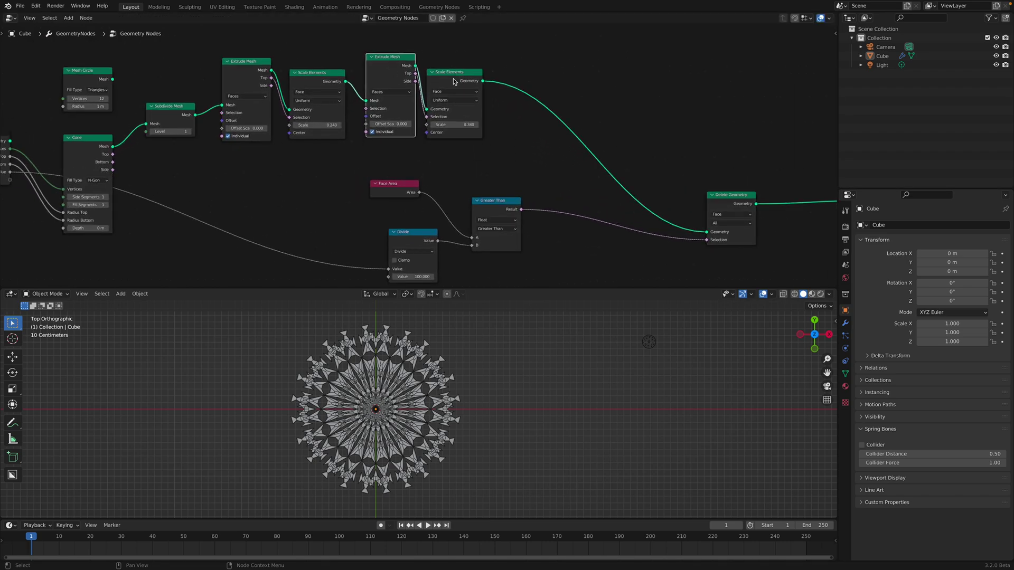
pyautogui.keyDown('shift'); pyautogui.click(453, 80); pyautogui.keyUp('shift')
pyautogui.hotkey('shift', 'd')
pyautogui.click(535, 91)
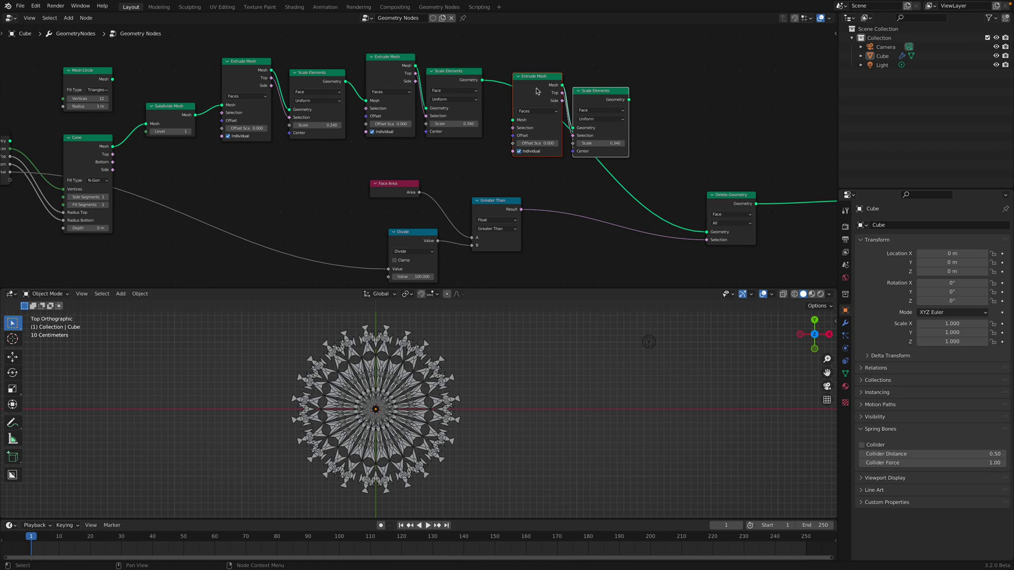
pyautogui.moveTo(483, 81); pyautogui.dragTo(517, 119)
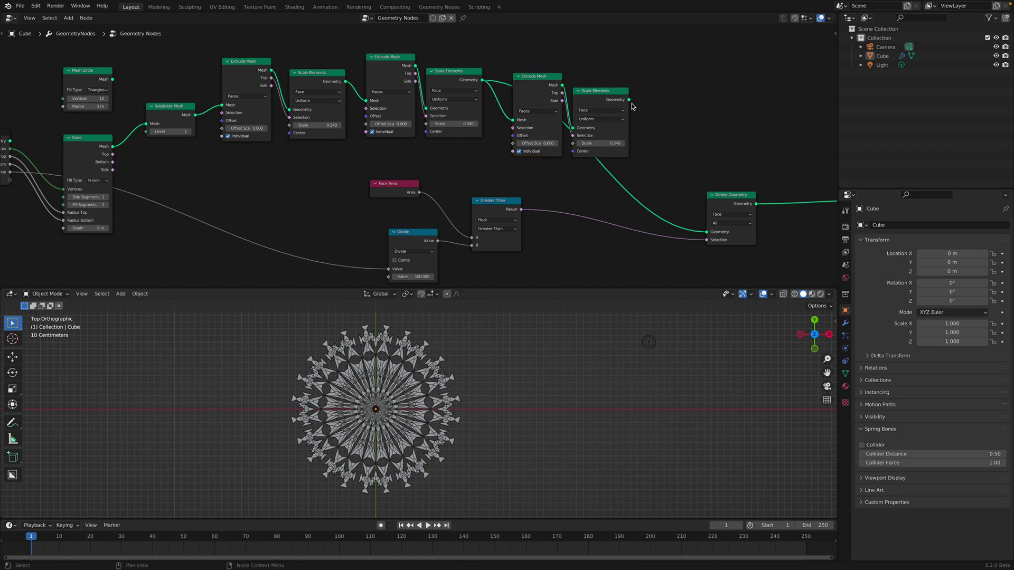
pyautogui.moveTo(631, 106); pyautogui.dragTo(707, 232)
pyautogui.scroll(-1, 706, 231)
pyautogui.keyDown('shift'); pyautogui.moveTo(706, 232); pyautogui.dragTo(547, 149, button='middle'); pyautogui.keyUp('shift')
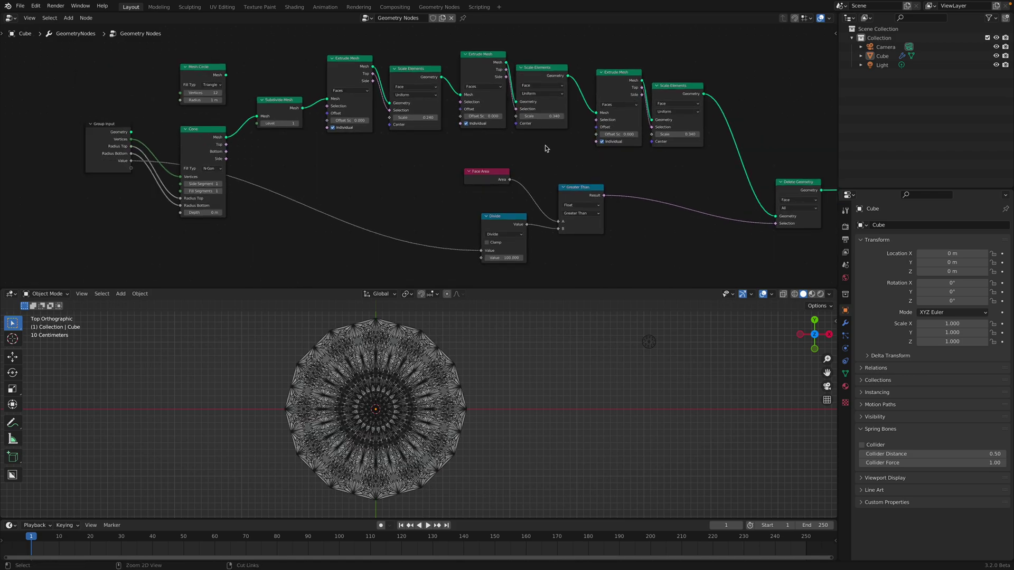
pyautogui.hotkey('ctrl', 's')
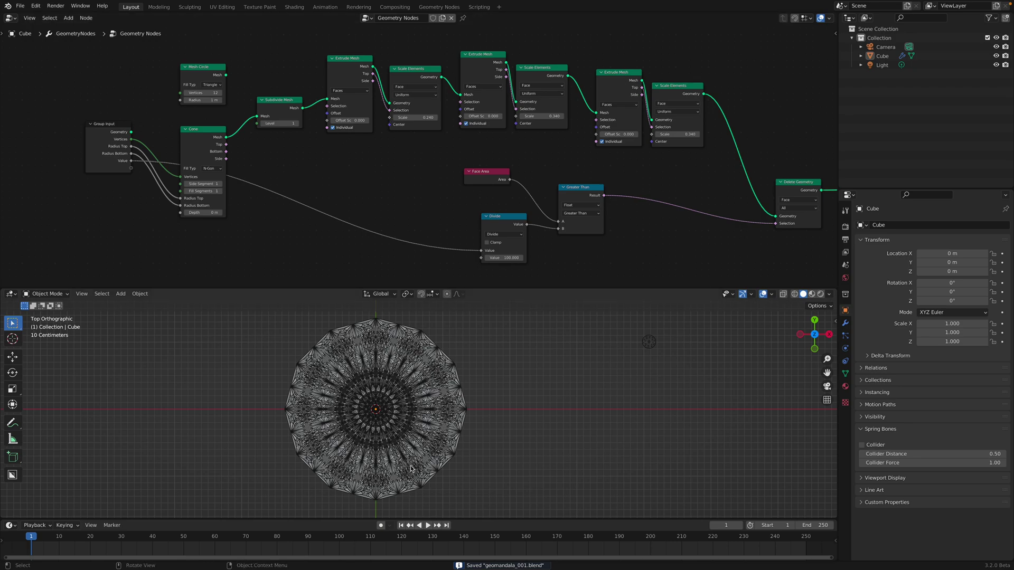
# Link all three Scale Elements Scale sockets to new Group Input sockets, save, and resize the viewport split.
pyautogui.moveTo(408, 125); pyautogui.dragTo(398, 110, button='middle')
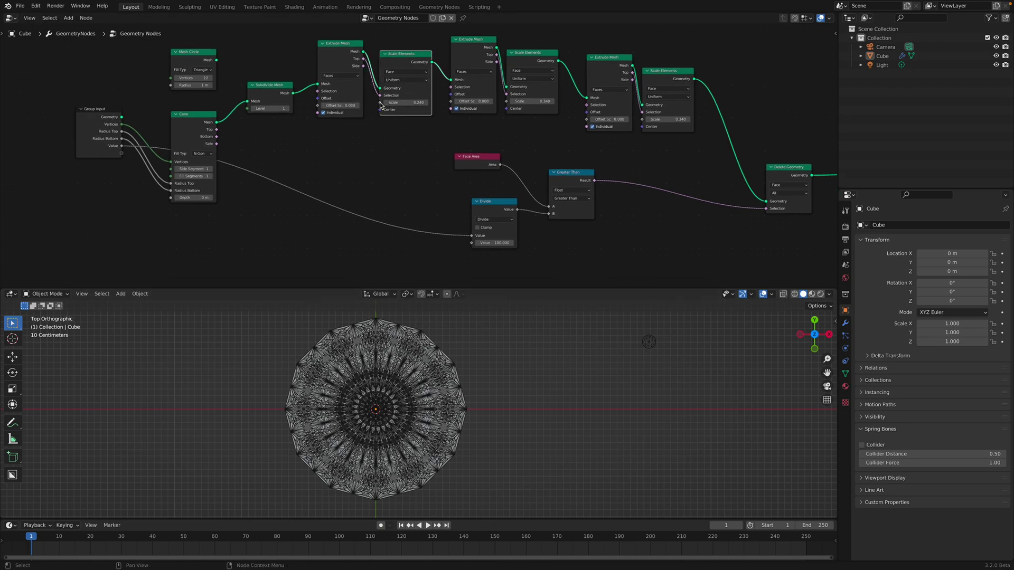
pyautogui.moveTo(181, 144); pyautogui.dragTo(122, 153)
pyautogui.moveTo(507, 102); pyautogui.dragTo(121, 160)
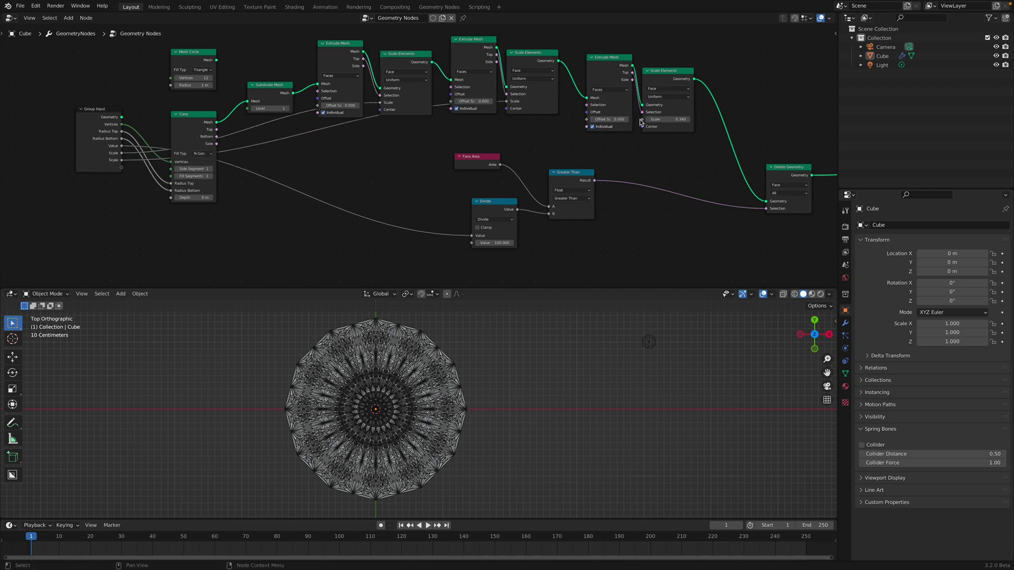
pyautogui.moveTo(587, 119); pyautogui.dragTo(122, 167)
pyautogui.hotkey('ctrl', 's')
pyautogui.click(436, 332)
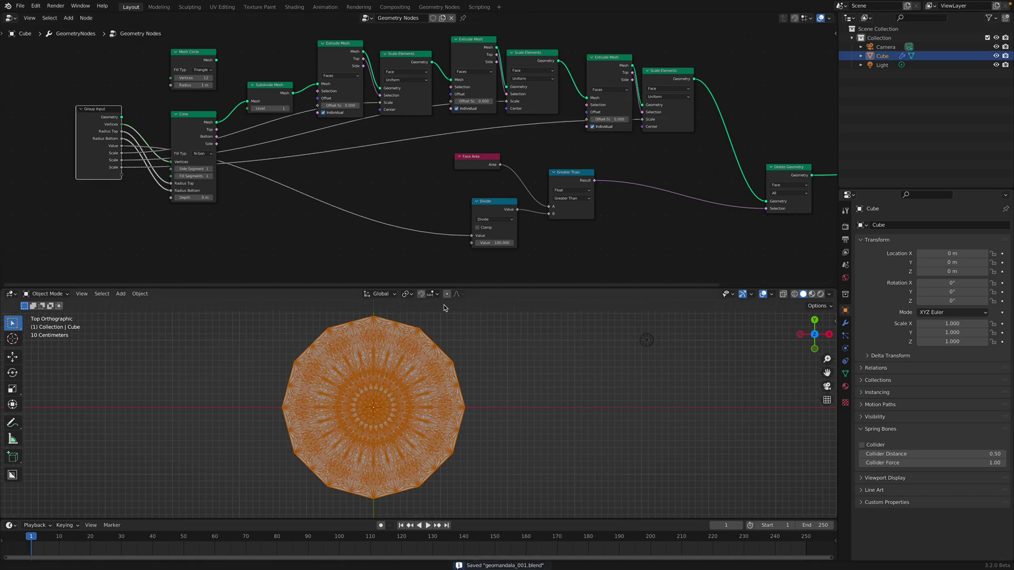
pyautogui.moveTo(477, 289); pyautogui.dragTo(478, 198)
# Duplicate the mandala twice along X into a row of three and save.
pyautogui.click(586, 281)
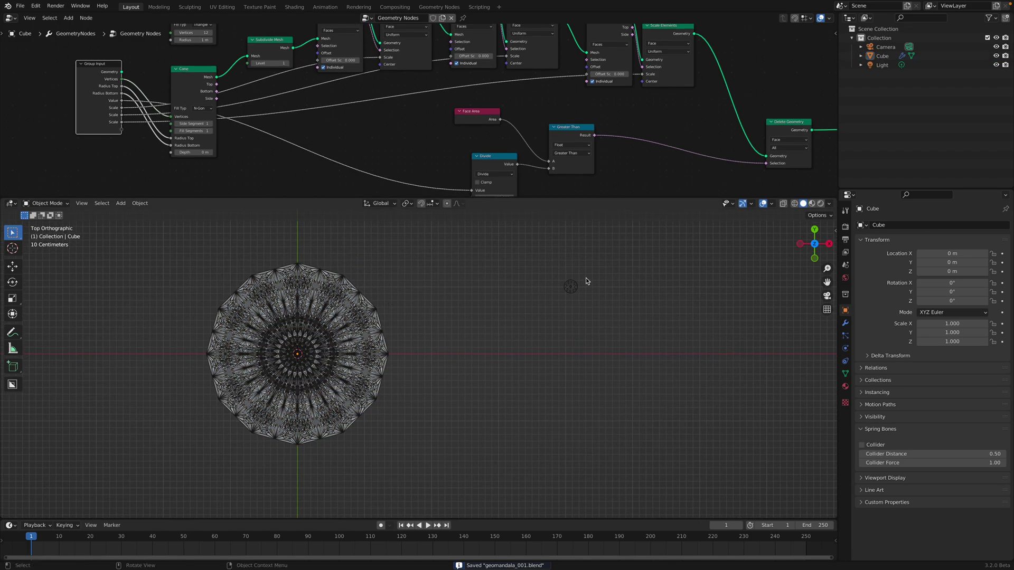
pyautogui.click(249, 333)
pyautogui.hotkey('shift', 'd')
pyautogui.press('x')
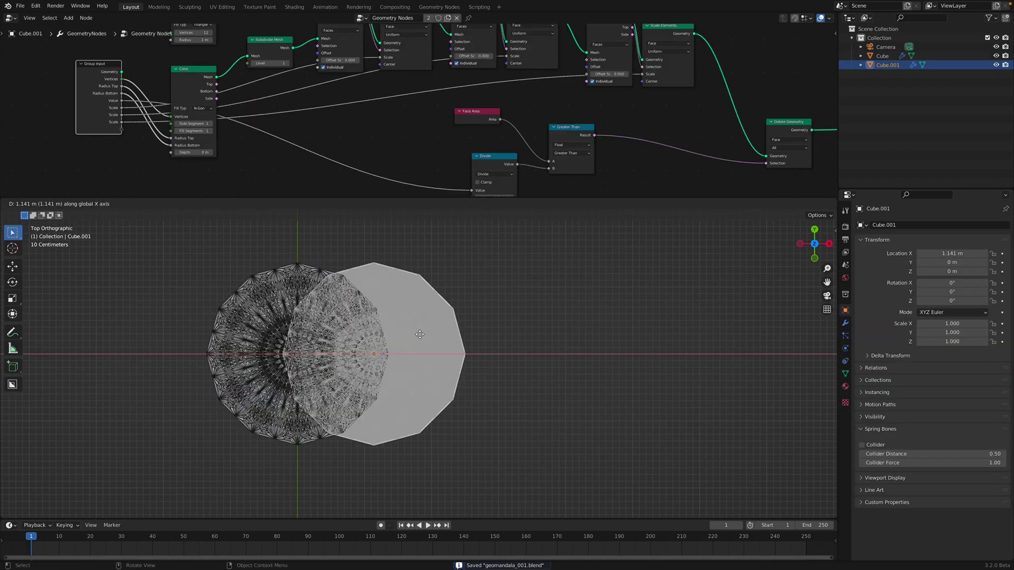
pyautogui.click(510, 325)
pyautogui.hotkey('shift', 'd')
pyautogui.press('x')
pyautogui.click(598, 317)
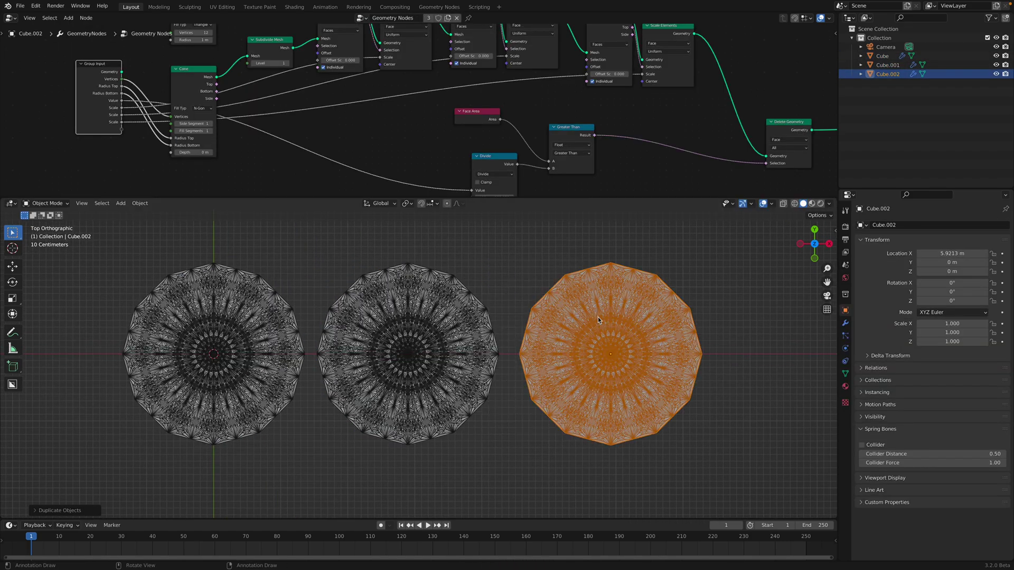
pyautogui.click(482, 261)
pyautogui.hotkey('ctrl', 's')
# Raise the middle mandala's Vertices to 25 in its modifier inputs.
pyautogui.click(447, 307)
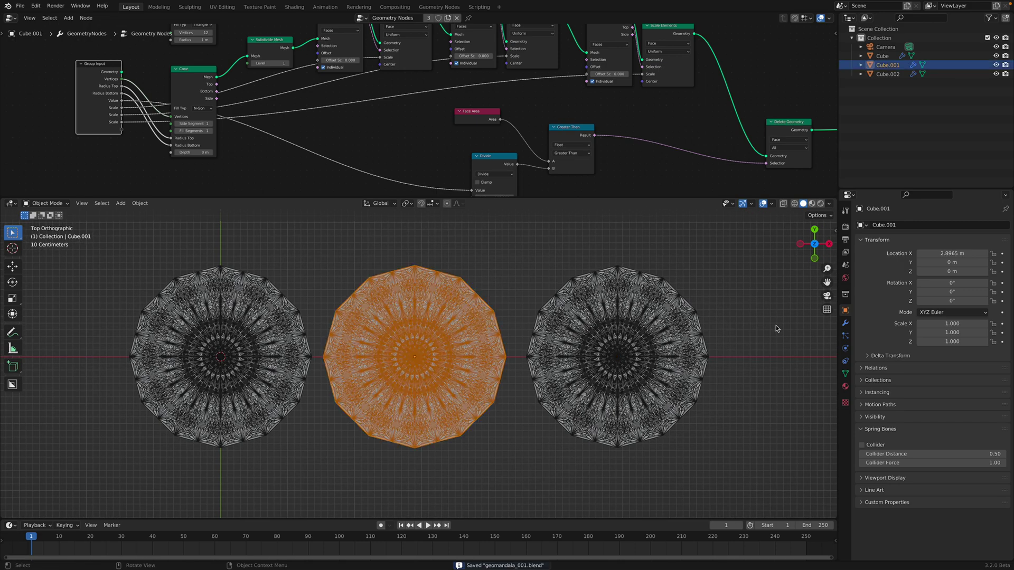
pyautogui.click(844, 323)
pyautogui.moveTo(942, 267)
pyautogui.mouseDown()
pyautogui.moveTo(978, 276)
pyautogui.moveTo(950, 286)
pyautogui.moveTo(982, 310)
pyautogui.moveTo(986, 333)
pyautogui.moveTo(970, 321)
pyautogui.moveTo(982, 310)
pyautogui.moveTo(950, 310)
pyautogui.mouseUp()
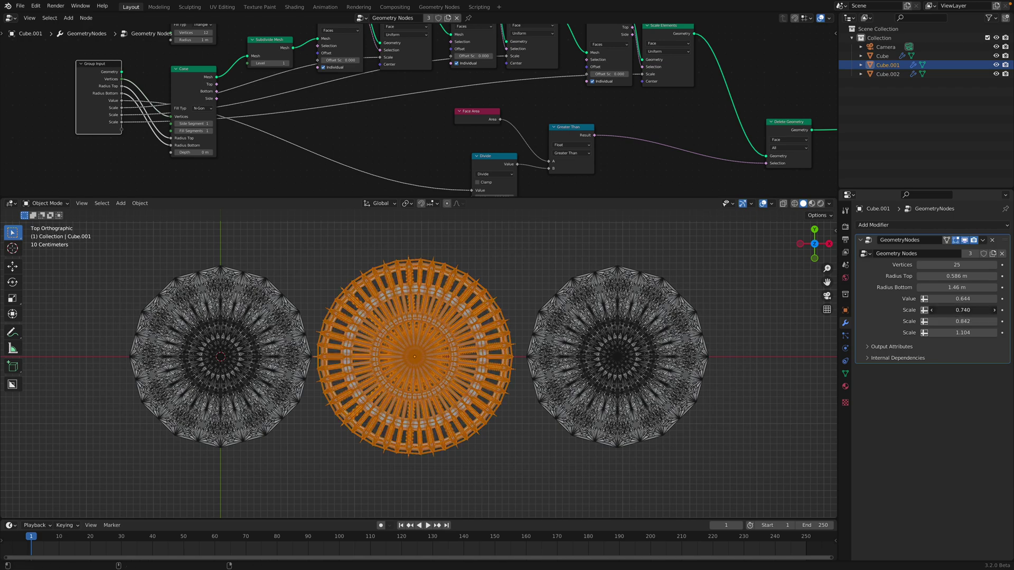
# Give the right mandala 8 vertices and raise its Value and Scale inputs.
pyautogui.click(653, 303)
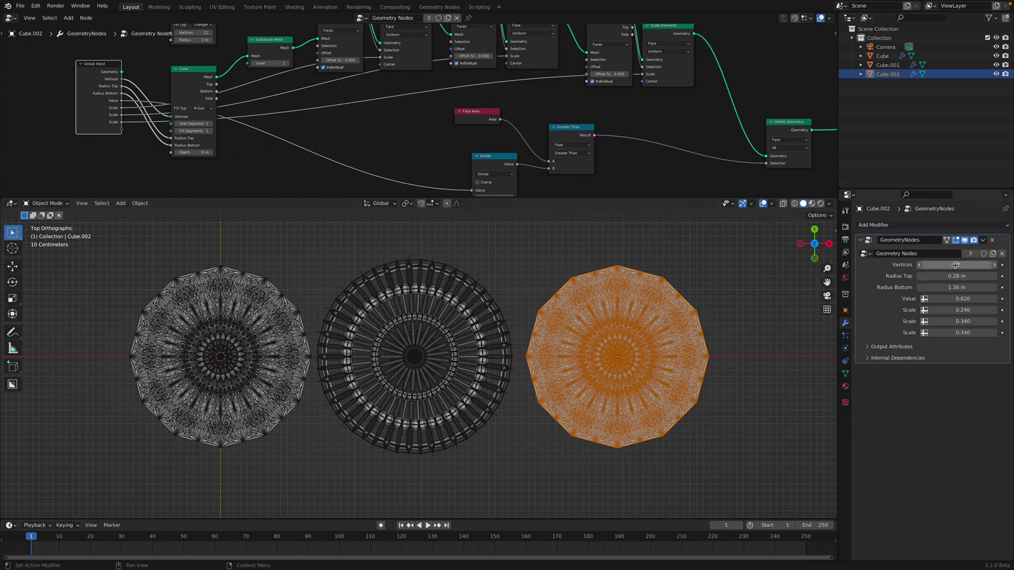
pyautogui.write('8')
pyautogui.press('Return')
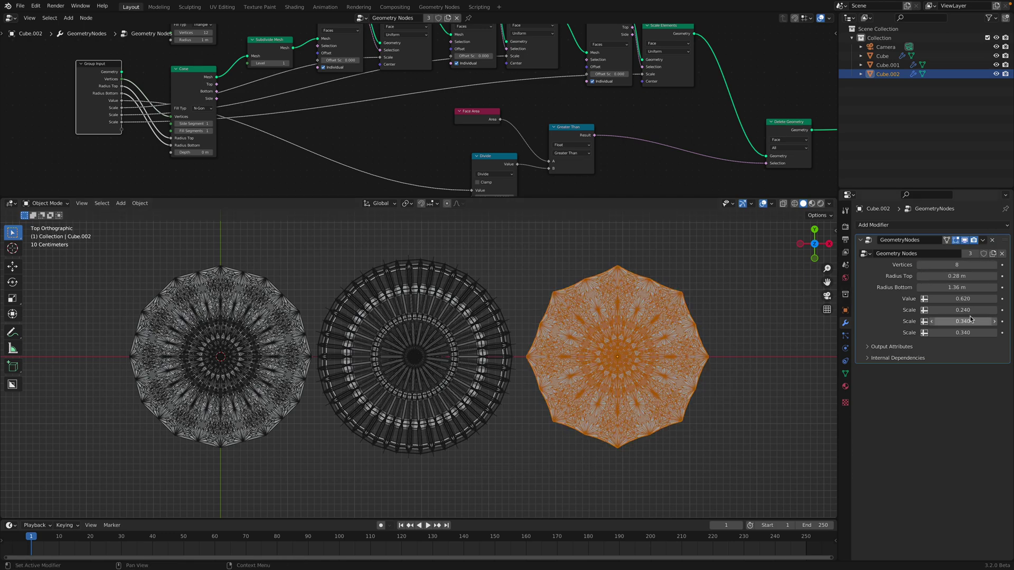
pyautogui.moveTo(962, 299)
pyautogui.mouseDown()
pyautogui.moveTo(979, 310)
pyautogui.moveTo(983, 331)
pyautogui.moveTo(972, 331)
pyautogui.mouseUp()
pyautogui.click(701, 319)
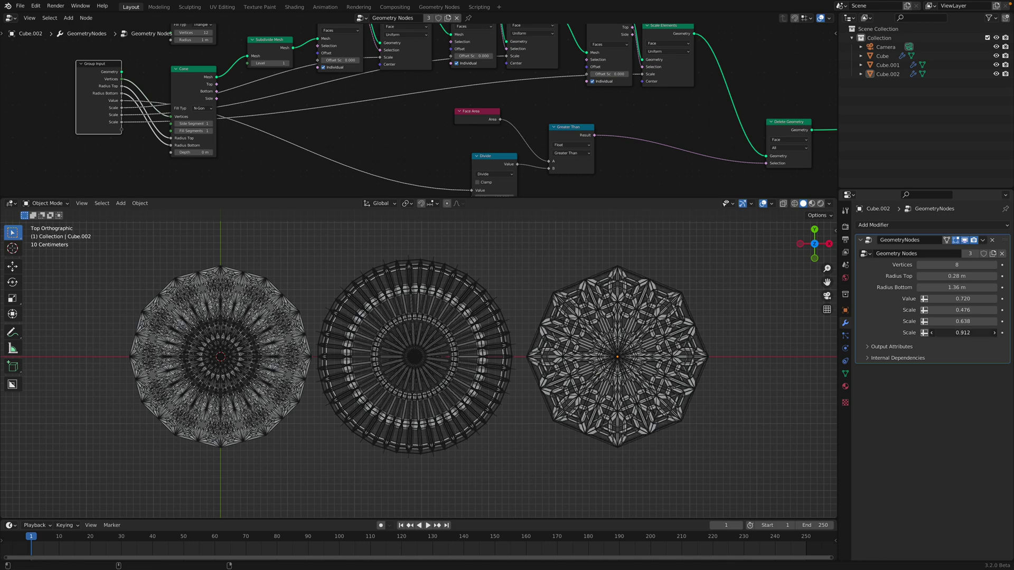
pyautogui.moveTo(593, 172); pyautogui.dragTo(585, 158, button='middle')
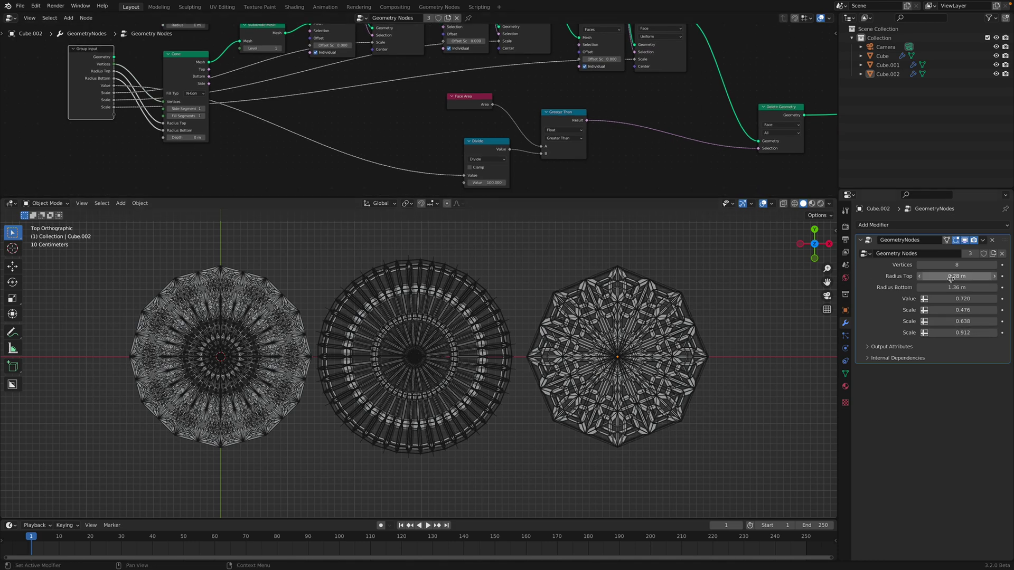
pyautogui.moveTo(960, 299); pyautogui.dragTo(955, 298)
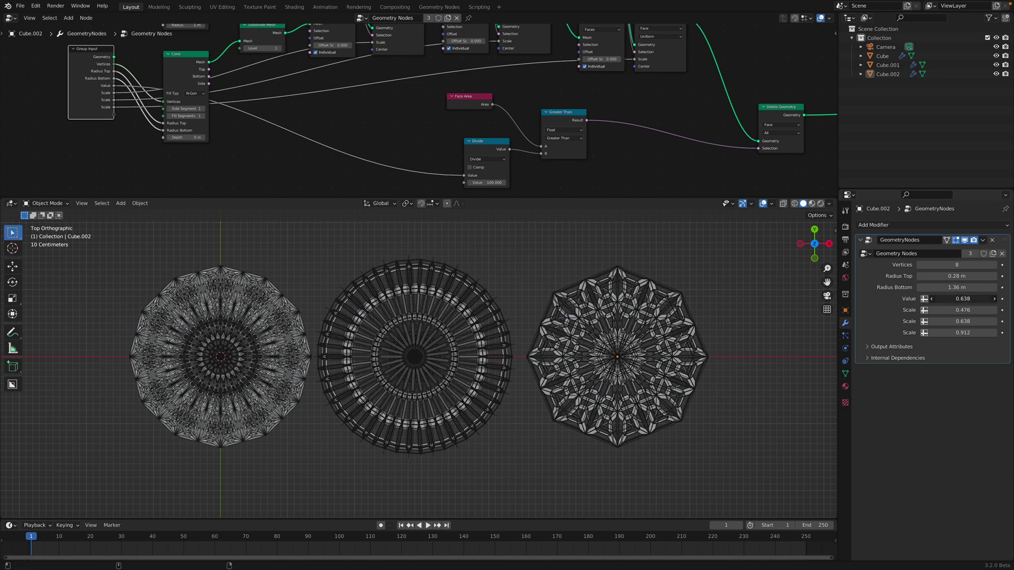
# Lower the middle mandala's Value and set its bottom radius to 1.01 m.
pyautogui.click(457, 300)
pyautogui.moveTo(961, 299)
pyautogui.mouseDown()
pyautogui.moveTo(933, 287)
pyautogui.moveTo(970, 298)
pyautogui.mouseUp()
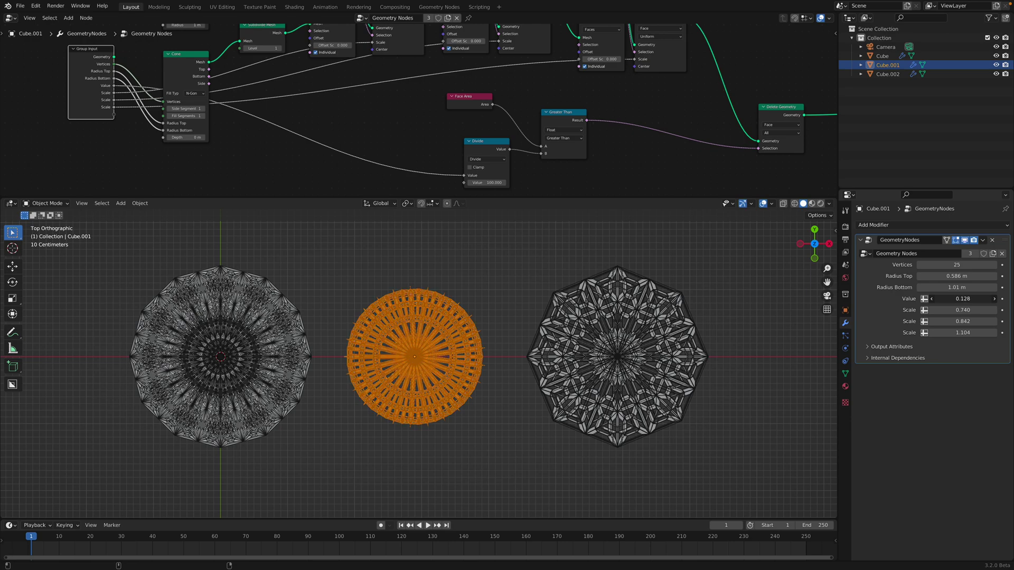
pyautogui.click(552, 294)
# Lower the left mandala's Value threshold to 0.098.
pyautogui.click(220, 357)
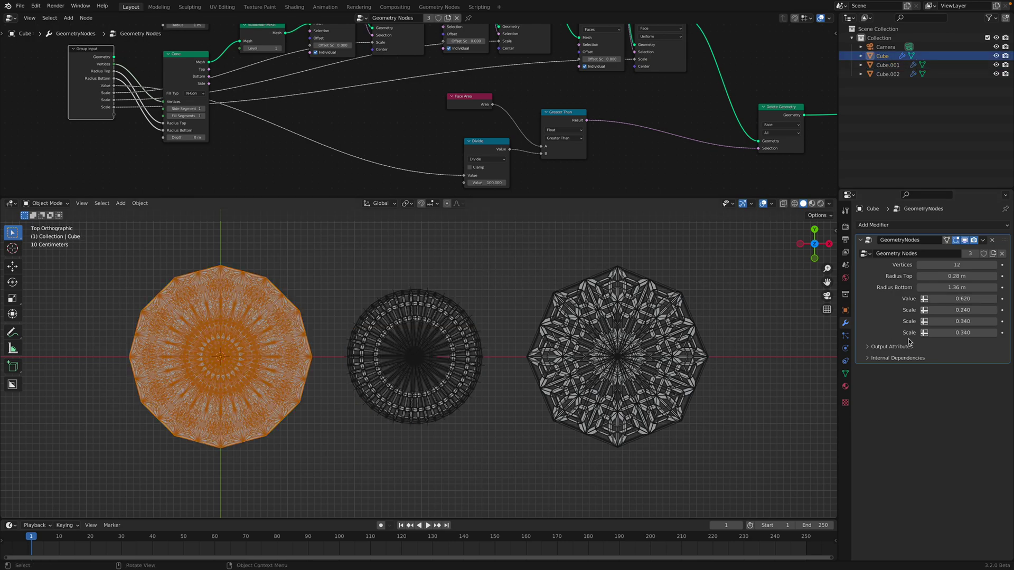
pyautogui.moveTo(962, 299); pyautogui.dragTo(938, 299)
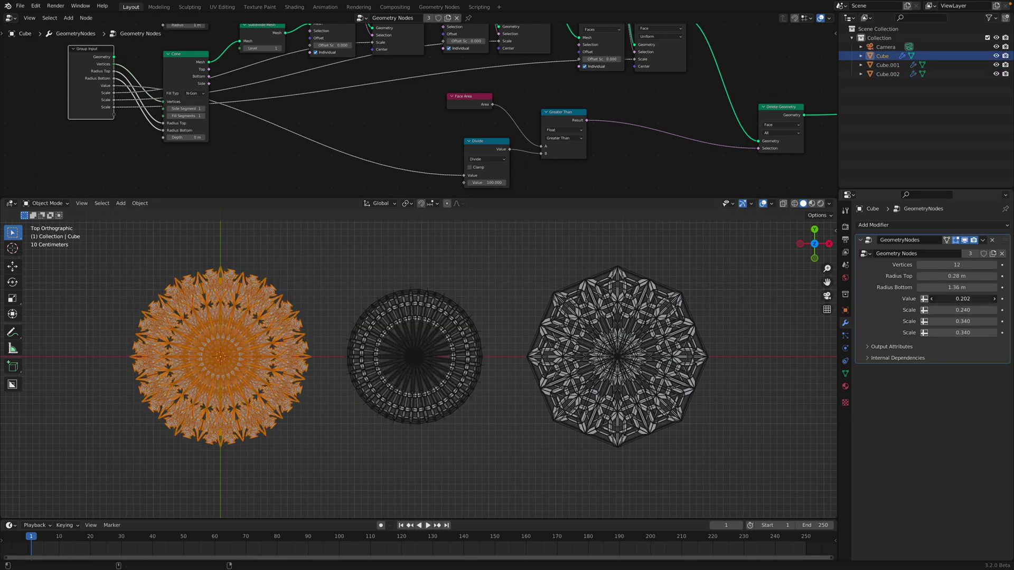
pyautogui.click(510, 283)
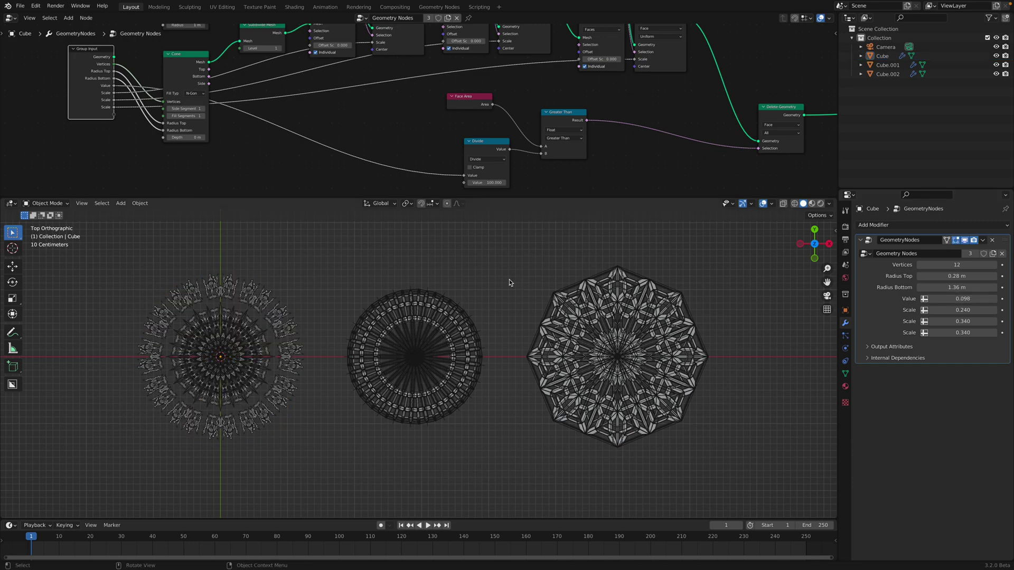
pyautogui.scroll(-2, 553, 308)
pyautogui.scroll(1, 523, 288)
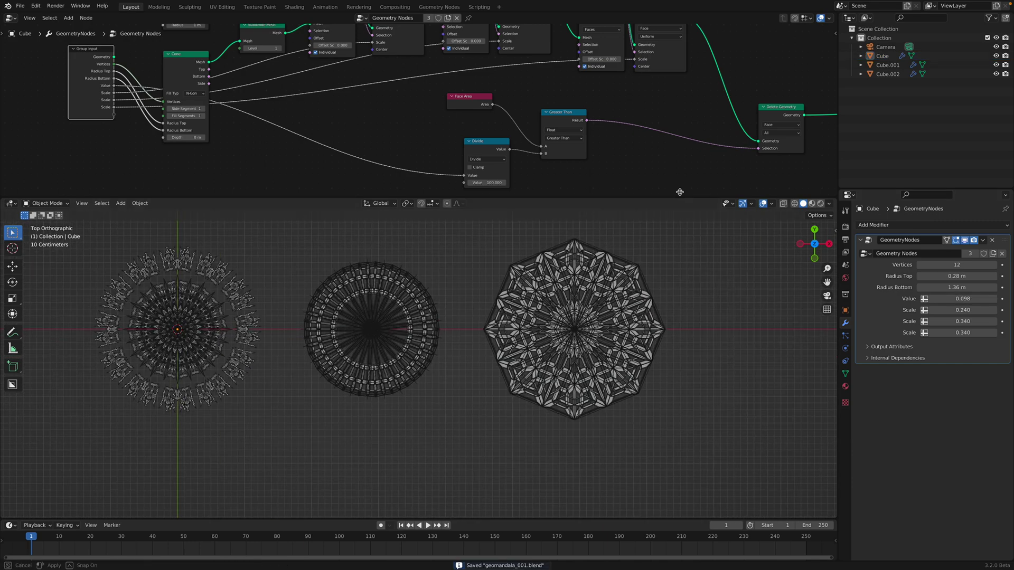
# Duplicate the three mandalas into a second row below.
pyautogui.moveTo(680, 197); pyautogui.dragTo(679, 123)
pyautogui.click(391, 300)
pyautogui.keyDown('shift'); pyautogui.click(248, 263); pyautogui.keyUp('shift')
pyautogui.keyDown('shift'); pyautogui.click(534, 251); pyautogui.keyUp('shift')
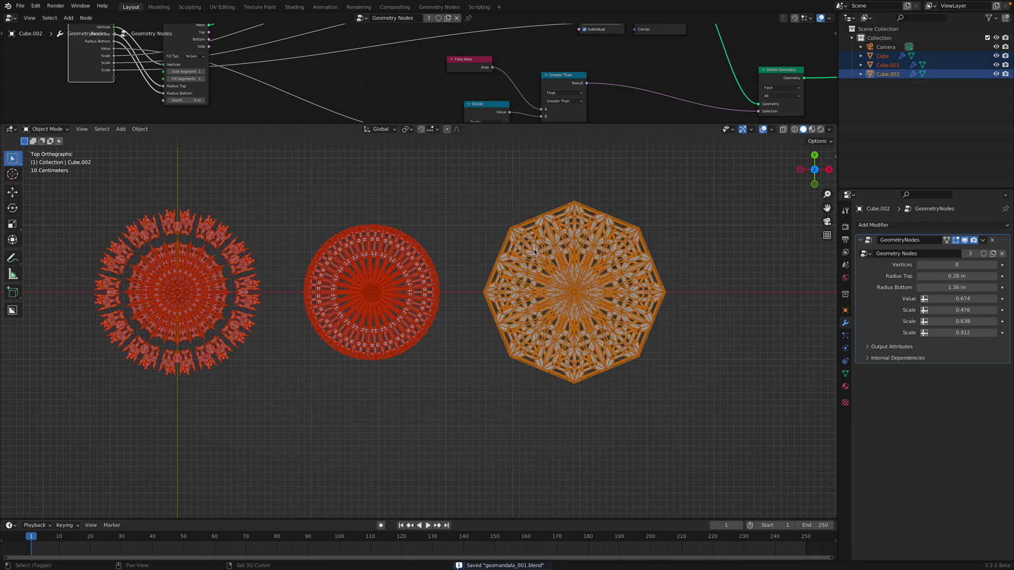
pyautogui.scroll(-2, 555, 230)
pyautogui.hotkey('shift', 'd')
pyautogui.click(584, 370)
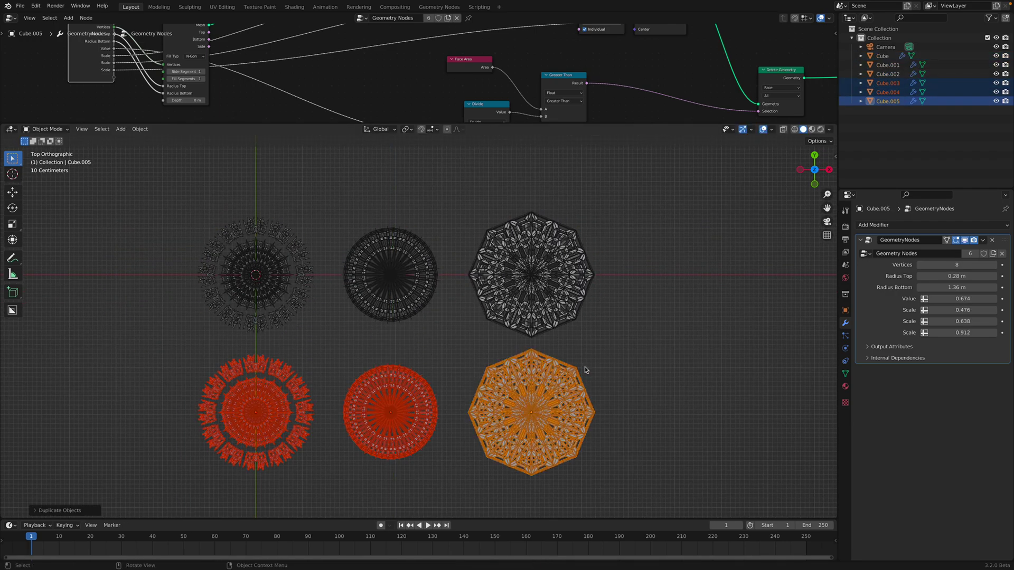
pyautogui.scroll(2, 625, 332)
pyautogui.click(693, 316)
# Give the bottom-right copy 13 vertices, Value 0.208, and scales 0.44 and 0.928.
pyautogui.click(608, 350)
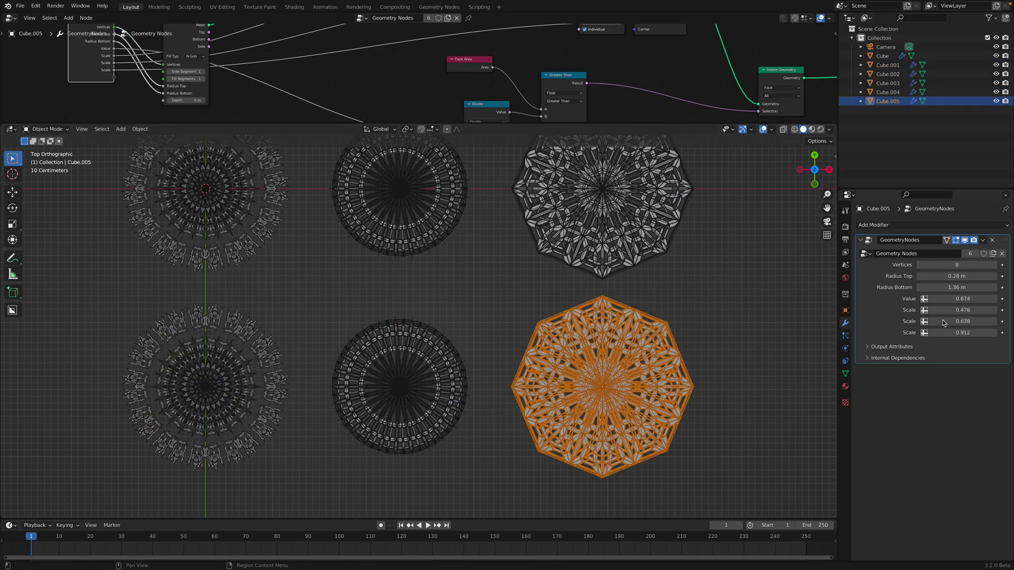
pyautogui.click(957, 265)
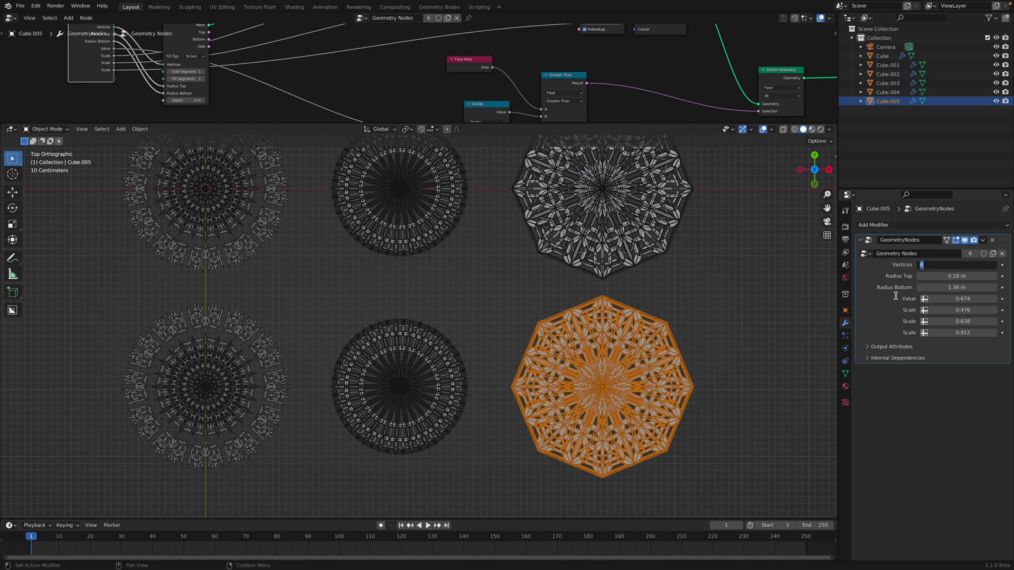
pyautogui.write('13')
pyautogui.press('Return')
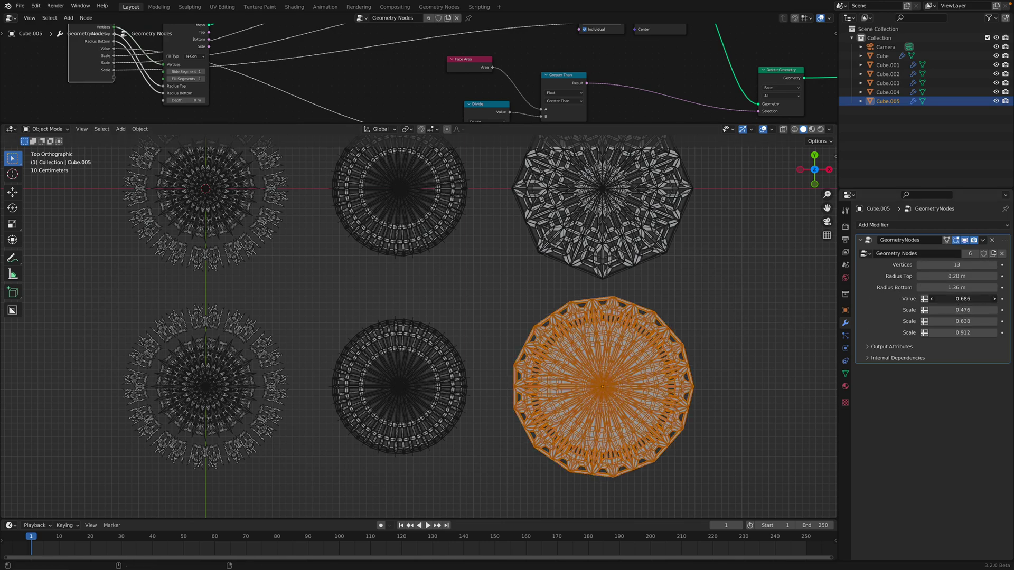
pyautogui.moveTo(961, 298)
pyautogui.mouseDown()
pyautogui.moveTo(934, 299)
pyautogui.moveTo(982, 321)
pyautogui.moveTo(979, 332)
pyautogui.mouseUp()
pyautogui.click(411, 332)
# Set the bottom-middle copy to 6 vertices and widen its top radius to 0.652 m.
pyautogui.moveTo(956, 265)
pyautogui.mouseDown()
pyautogui.moveTo(935, 265)
pyautogui.moveTo(948, 266)
pyautogui.mouseUp()
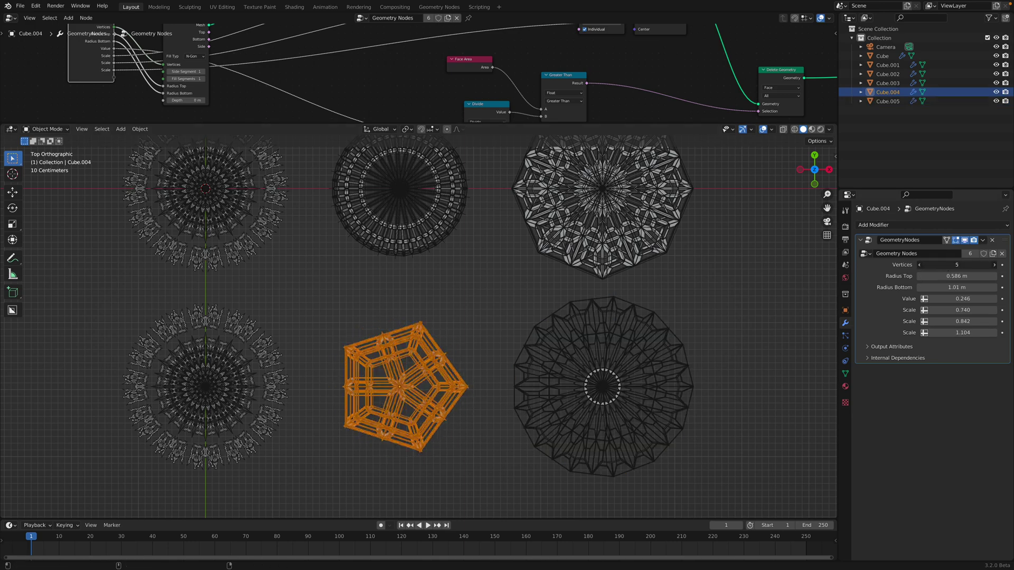
pyautogui.click(948, 267)
pyautogui.write('6')
pyautogui.press('Return')
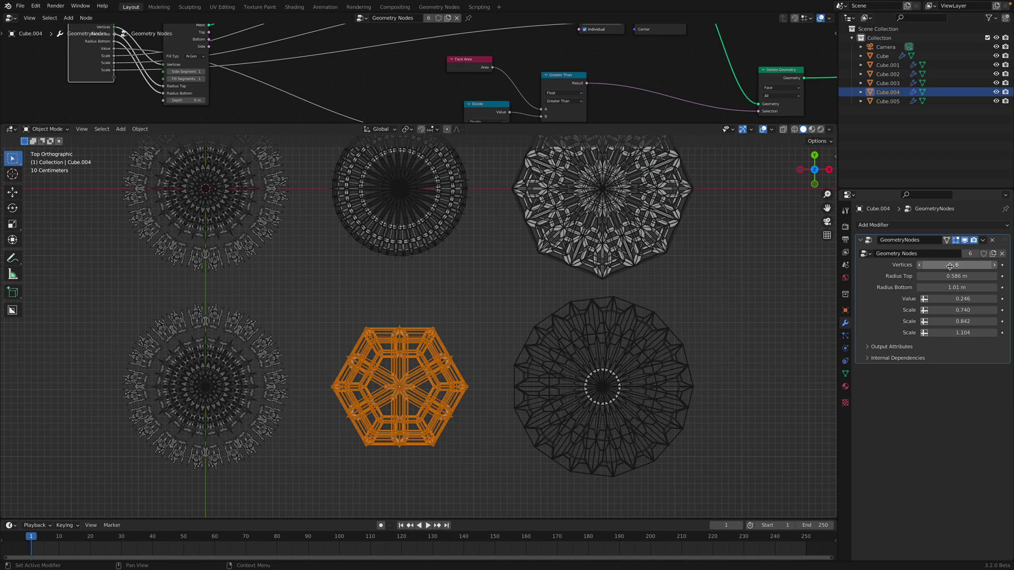
pyautogui.moveTo(950, 276)
pyautogui.mouseDown()
pyautogui.moveTo(974, 287)
pyautogui.moveTo(942, 310)
pyautogui.moveTo(970, 333)
pyautogui.moveTo(939, 333)
pyautogui.mouseUp()
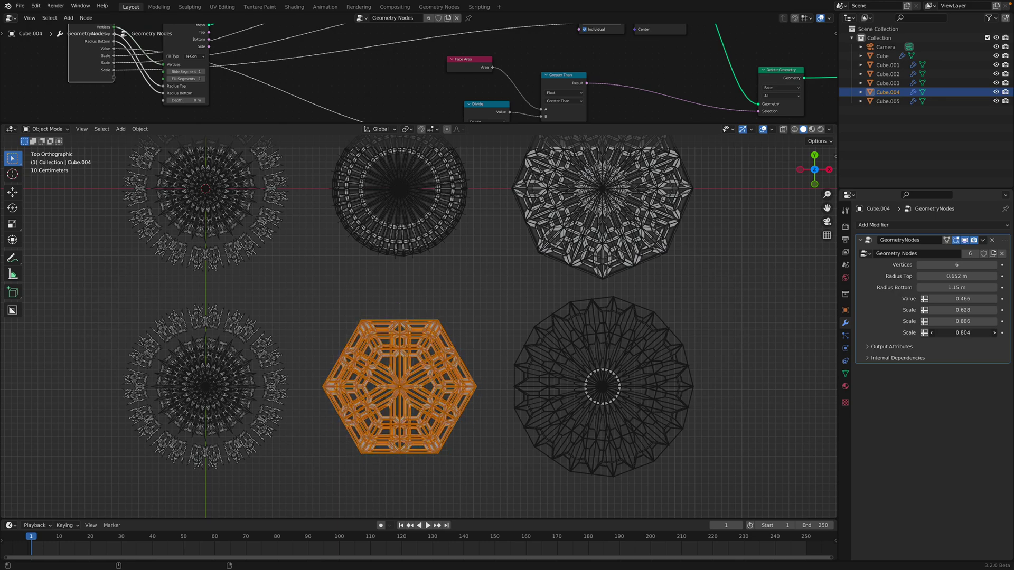
# Give the bottom-left mandala Cube.003 14 vertices and radii 0.378 and 1.4 m.
pyautogui.click(246, 364)
pyautogui.click(994, 265)
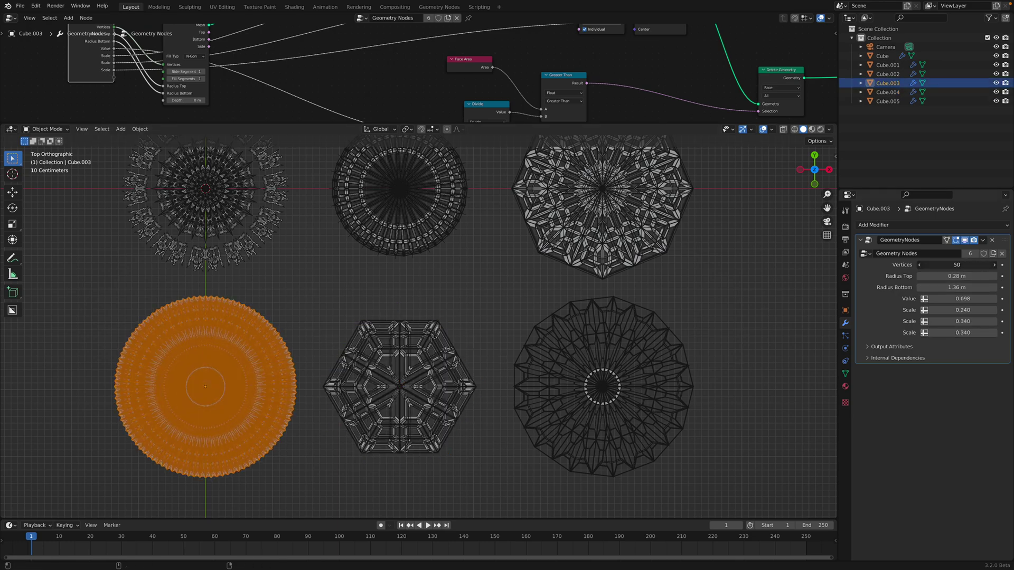
pyautogui.click(994, 286)
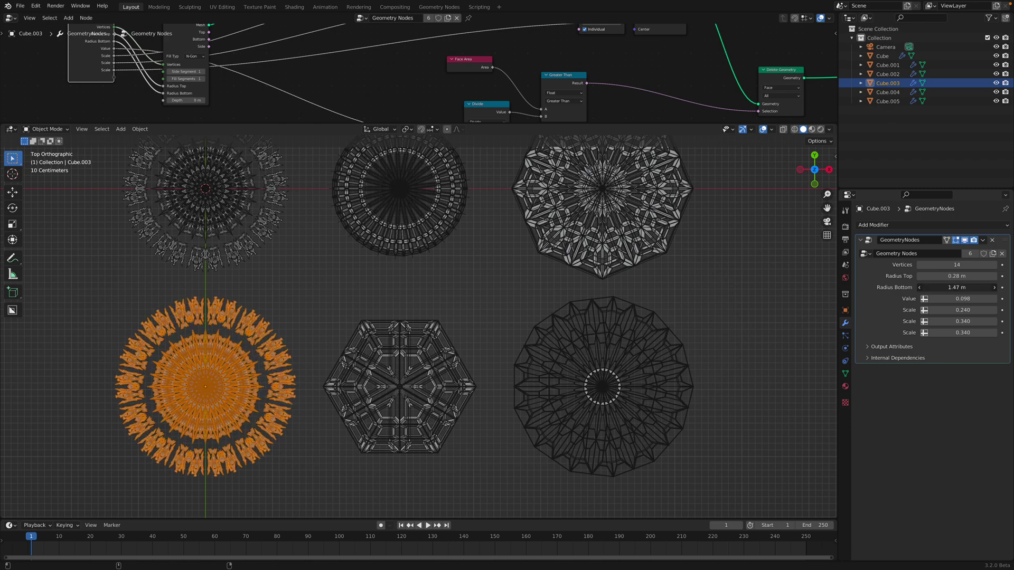
pyautogui.moveTo(958, 287)
pyautogui.mouseDown()
pyautogui.moveTo(970, 286)
pyautogui.moveTo(959, 276)
pyautogui.moveTo(956, 303)
pyautogui.mouseUp()
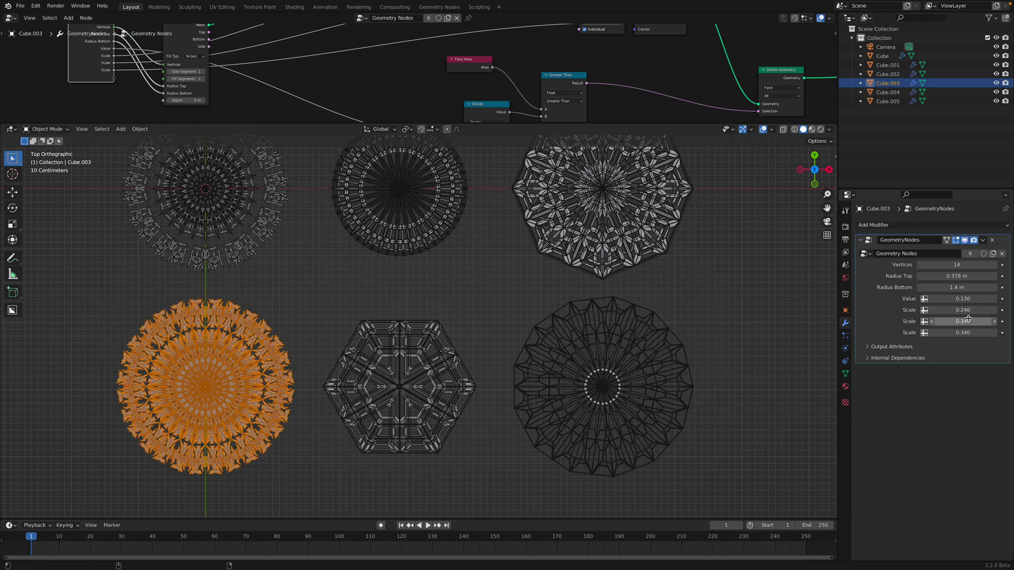
# Widen its second scale value to 0.454, deselect it, and save the file.
pyautogui.moveTo(987, 319)
pyautogui.mouseDown()
pyautogui.moveTo(999, 319)
pyautogui.moveTo(974, 298)
pyautogui.moveTo(950, 299)
pyautogui.mouseUp()
pyautogui.click(450, 284)
pyautogui.scroll(-1, 450, 299)
pyautogui.hotkey('ctrl', 's')
pyautogui.scroll(-1, 451, 298)
pyautogui.scroll(-1, 570, 210)
pyautogui.scroll(1, 570, 210)
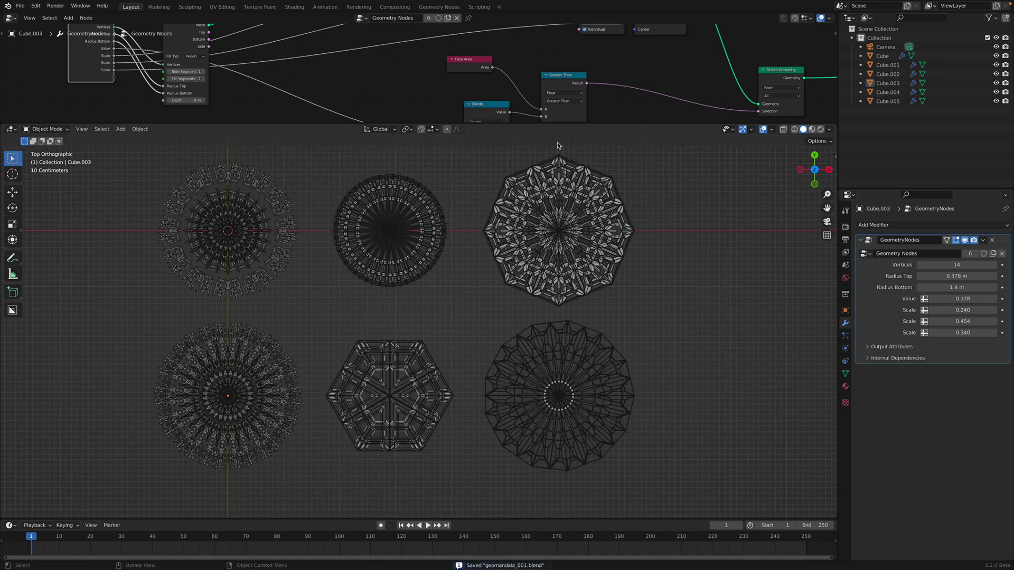
# Insert a Merge by Distance node after Scale Elements and raise its distance.
pyautogui.moveTo(559, 125); pyautogui.dragTo(560, 200)
pyautogui.moveTo(824, 119); pyautogui.dragTo(690, 139, button='middle')
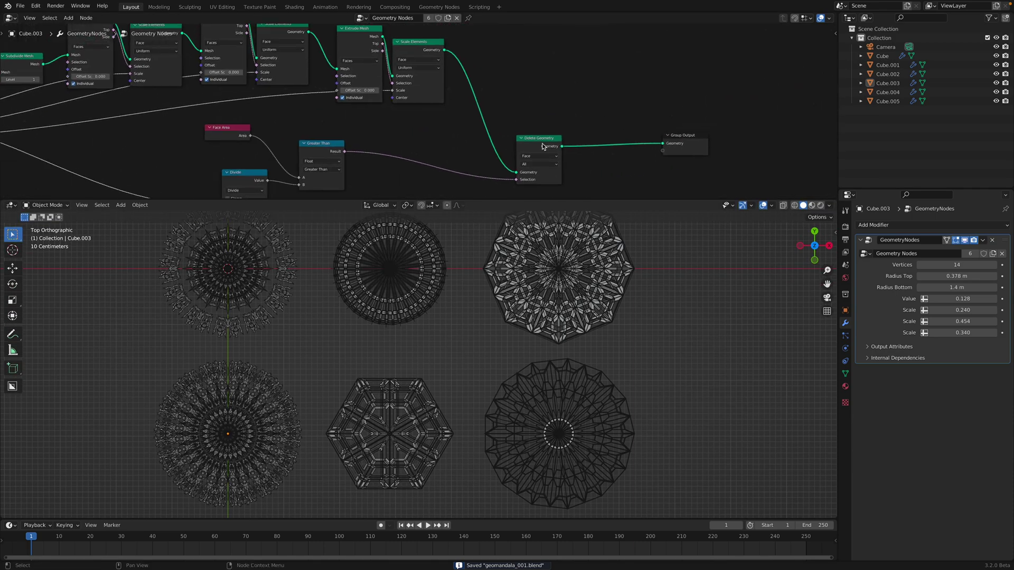
pyautogui.scroll(2, 690, 138)
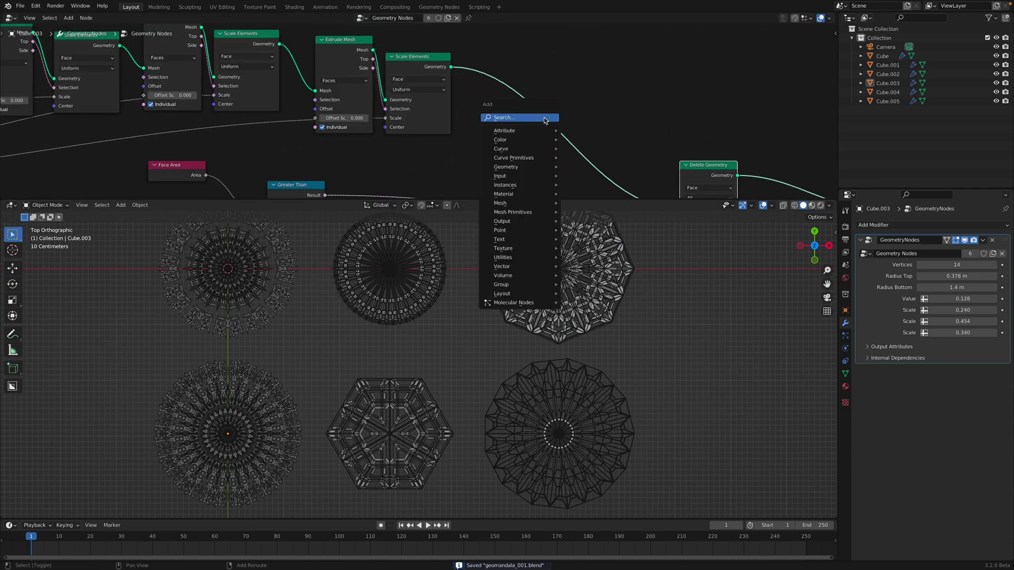
pyautogui.moveTo(679, 195); pyautogui.dragTo(544, 117)
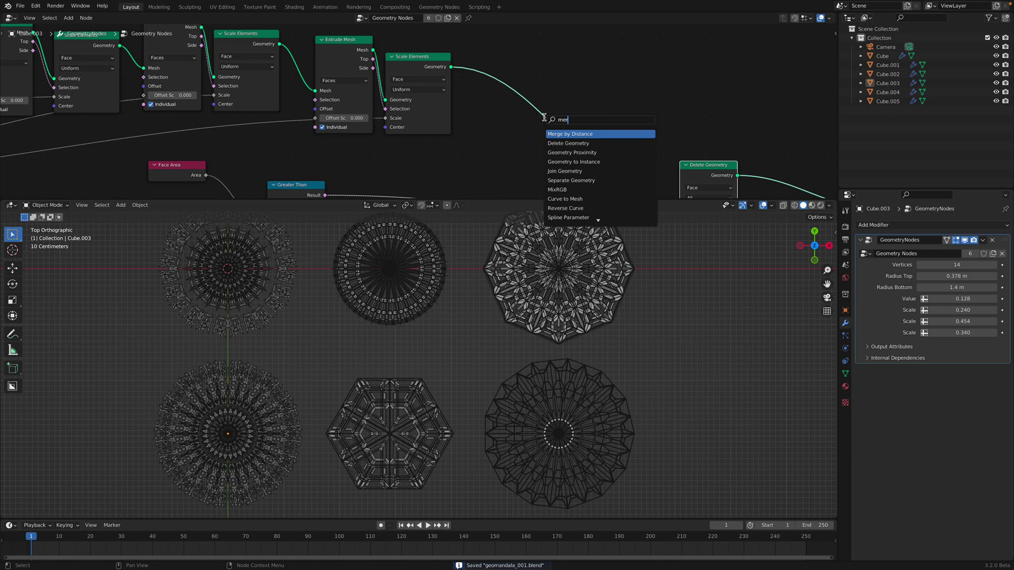
pyautogui.write('merge')
pyautogui.press('Return')
pyautogui.click(552, 134)
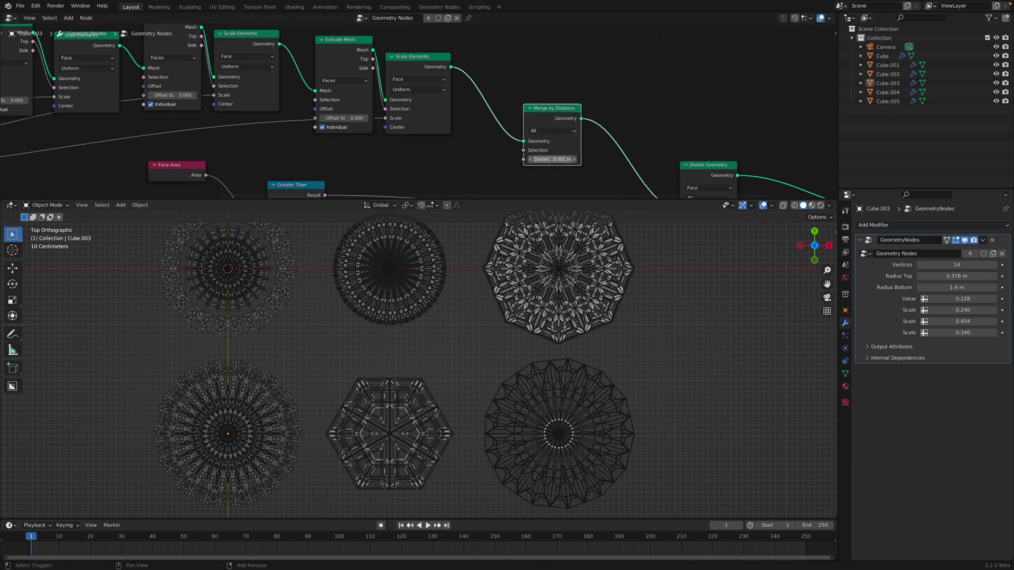
pyautogui.moveTo(552, 158)
pyautogui.mouseDown()
pyautogui.moveTo(616, 159)
pyautogui.moveTo(568, 159)
pyautogui.mouseUp()
# Add a Dual Mesh node after Merge by Distance.
pyautogui.hotkey('shift', 'a')
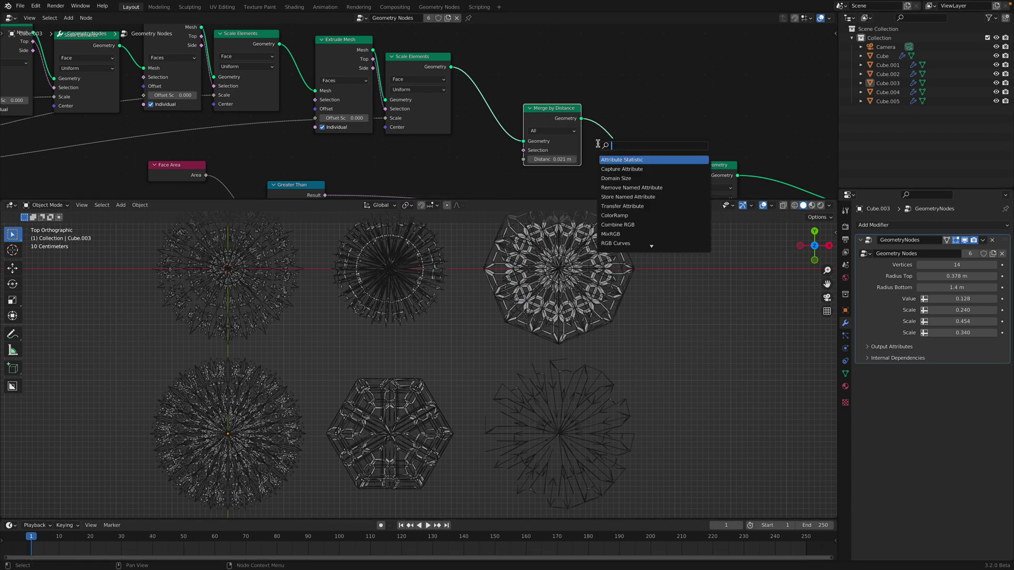
pyautogui.click(626, 235)
pyautogui.click(600, 141)
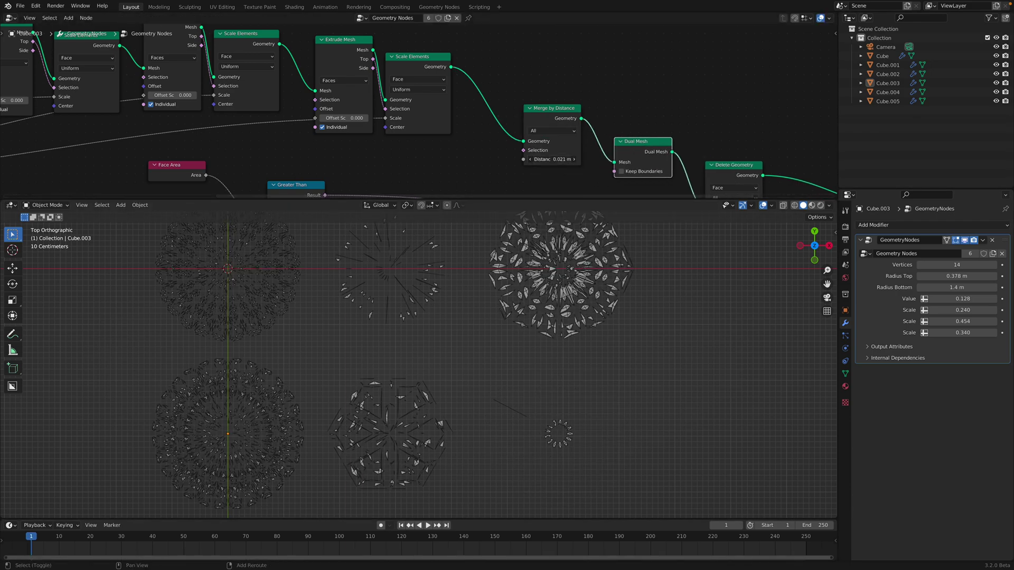
# Reset the distance, delete both trial nodes, and relink Scale Elements to Delete Geometry.
pyautogui.moveTo(555, 160)
pyautogui.mouseDown()
pyautogui.moveTo(523, 159)
pyautogui.moveTo(578, 159)
pyautogui.moveTo(523, 160)
pyautogui.mouseUp()
pyautogui.click(552, 108)
pyautogui.press('x')
pyautogui.click(626, 141)
pyautogui.press('x')
pyautogui.moveTo(611, 124); pyautogui.dragTo(585, 77, button='middle')
pyautogui.scroll(-1, 432, 115)
pyautogui.moveTo(425, 34); pyautogui.dragTo(646, 157)
pyautogui.scroll(4, 487, 349)
pyautogui.scroll(1, 487, 349)
pyautogui.scroll(5, 488, 351)
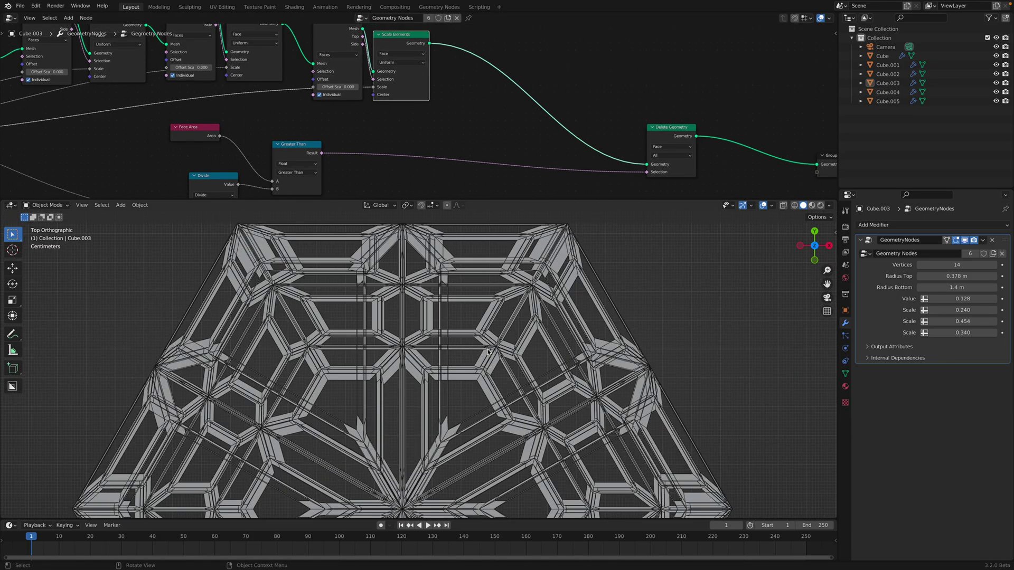
# Preview the meshes in wireframe, then return to solid shading.
pyautogui.press('z')
pyautogui.click(416, 351)
pyautogui.press('z')
pyautogui.click(484, 349)
pyautogui.scroll(-6, 474, 349)
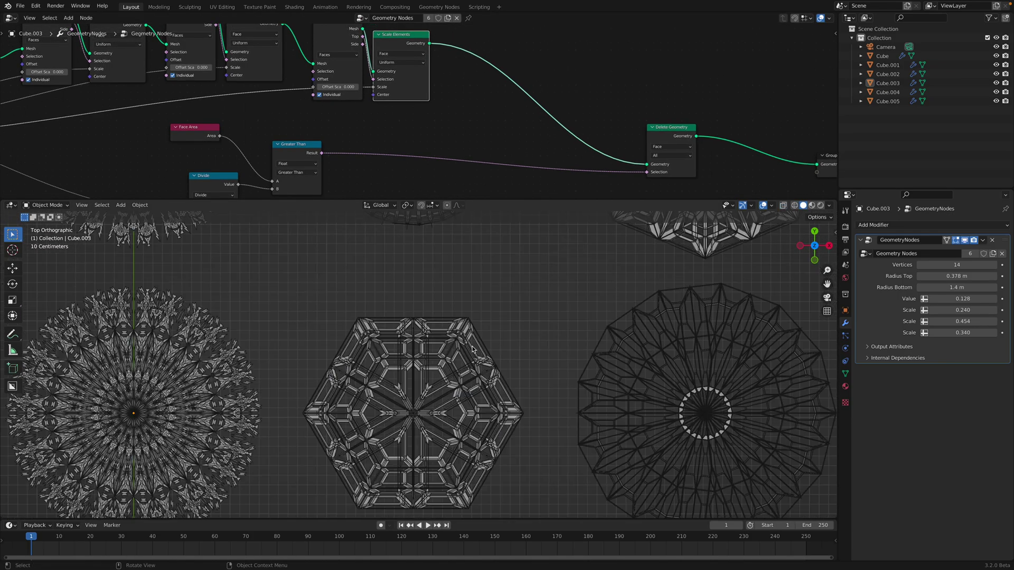
pyautogui.scroll(-4, 340, 363)
pyautogui.scroll(3, 254, 370)
# Insert Triangulate followed by Dual Mesh on the link after Scale Elements.
pyautogui.moveTo(506, 102); pyautogui.dragTo(502, 134, button='middle')
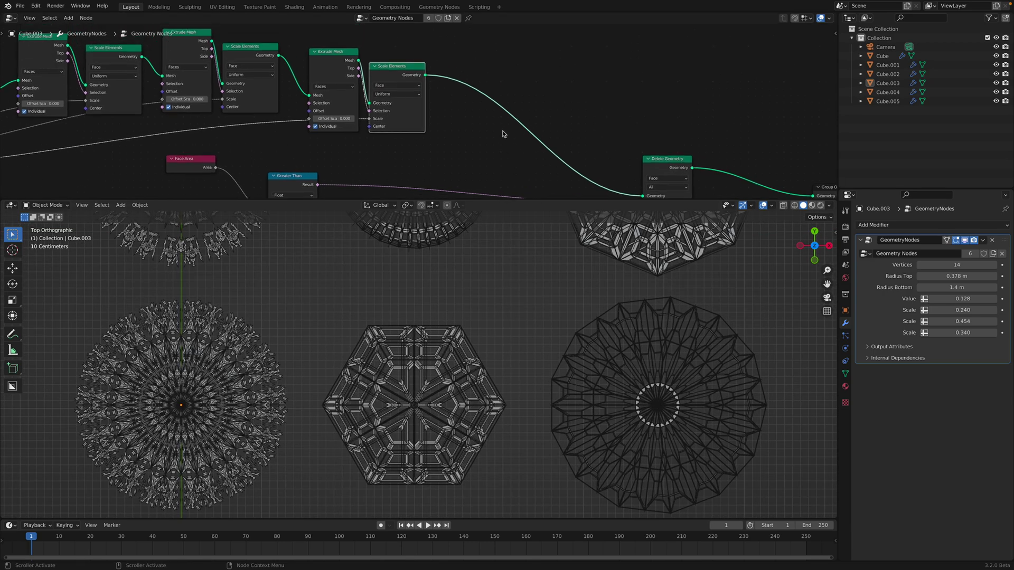
pyautogui.hotkey('shift', 'a')
pyautogui.click(502, 133)
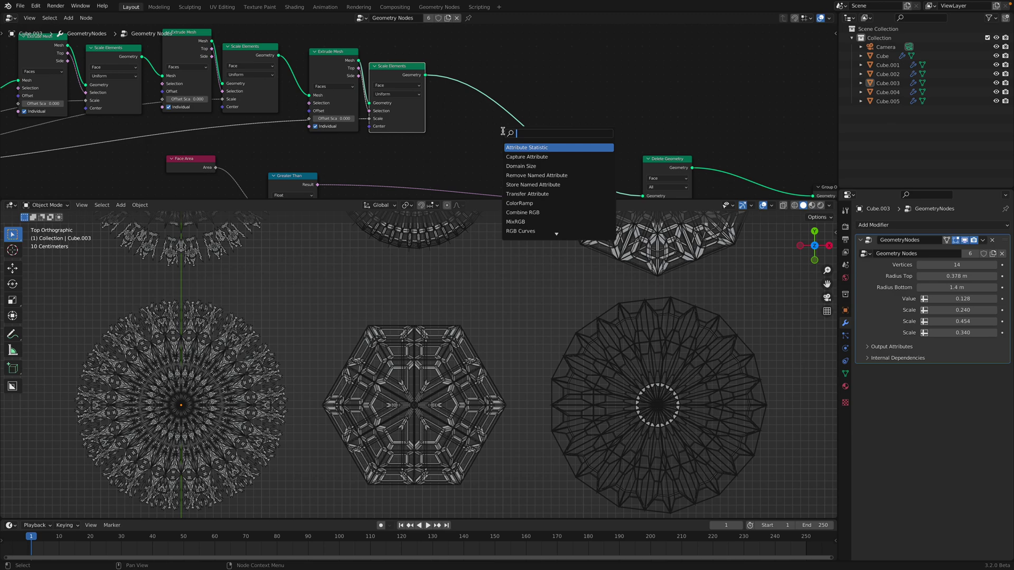
pyautogui.write('tria')
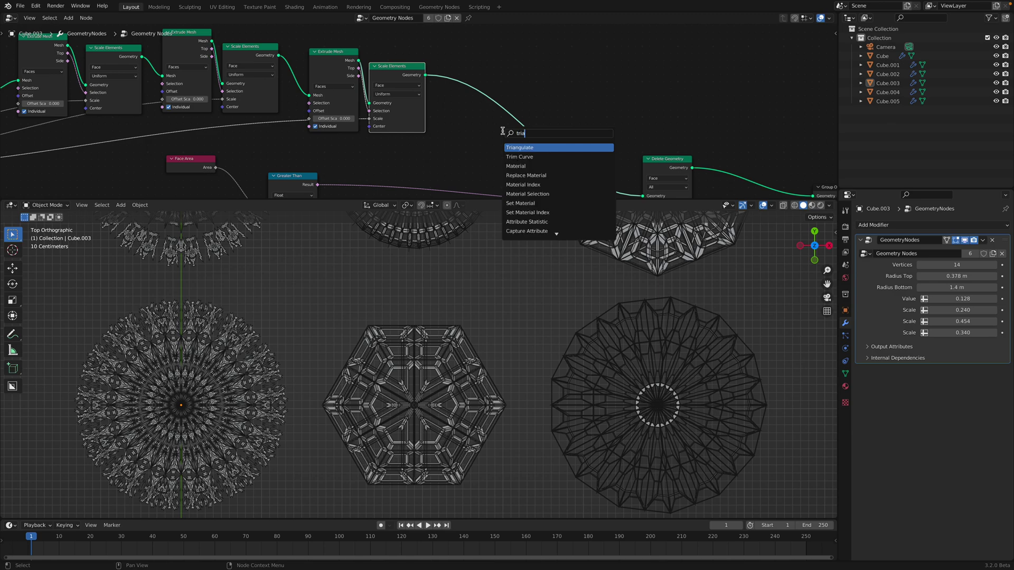
pyautogui.press('Return')
pyautogui.click(475, 115)
pyautogui.hotkey('shift', 'a')
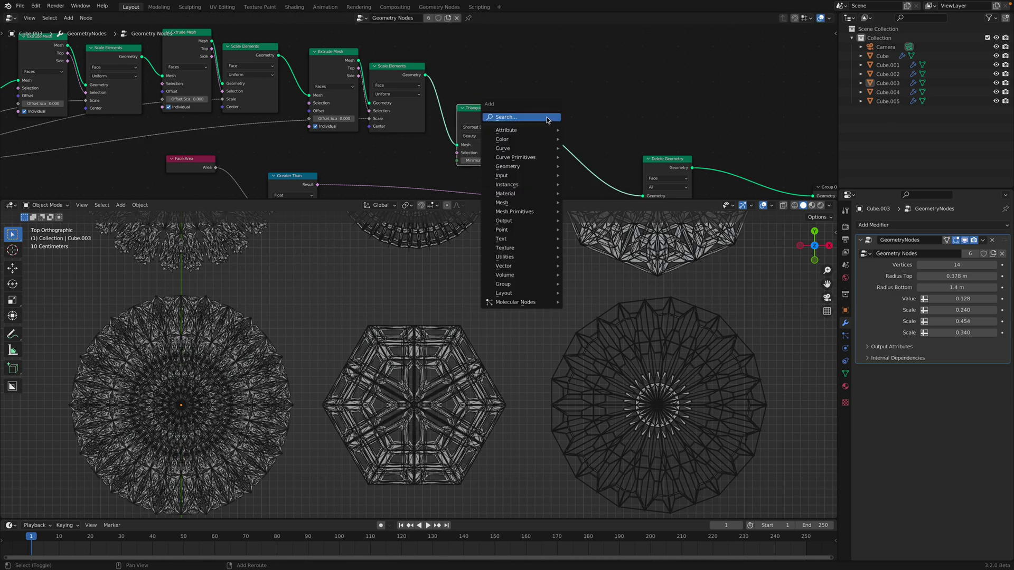
pyautogui.write('d')
pyautogui.press('Return')
pyautogui.click(546, 121)
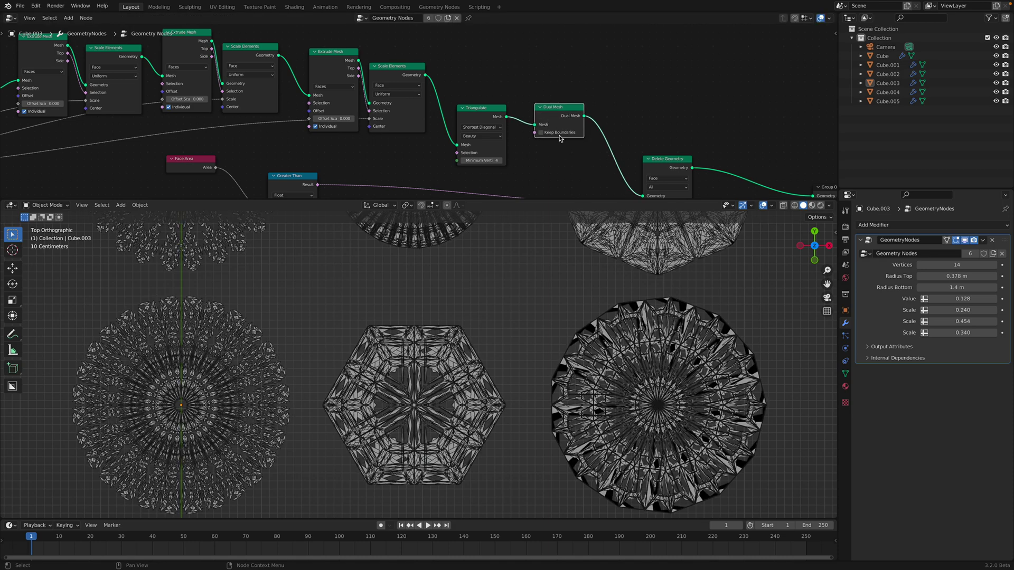
# Lower the modifier's Value setting to 0.100.
pyautogui.moveTo(559, 138); pyautogui.dragTo(557, 120, button='middle')
pyautogui.moveTo(481, 99); pyautogui.dragTo(483, 44, button='middle')
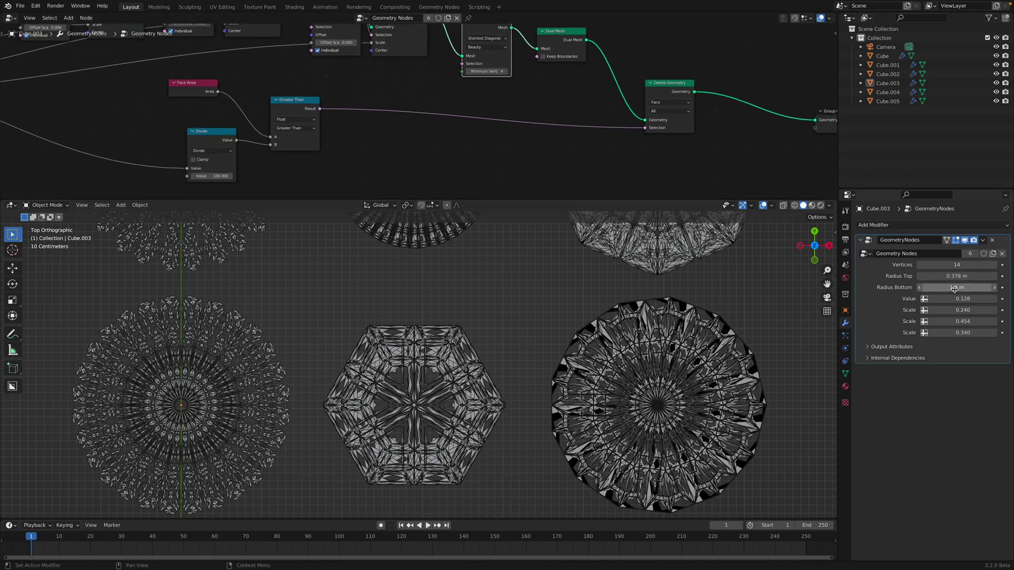
pyautogui.moveTo(962, 298); pyautogui.dragTo(947, 299)
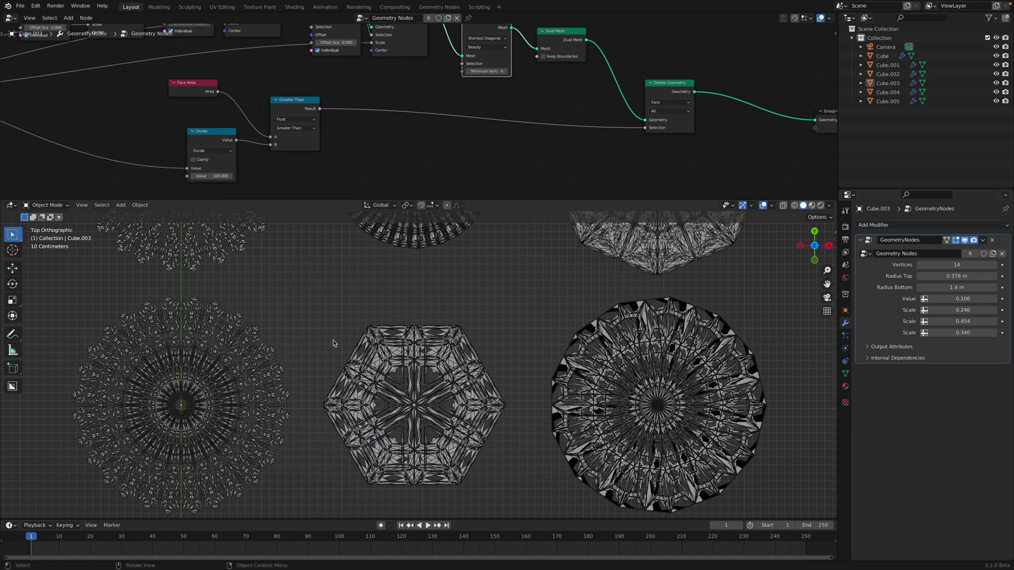
pyautogui.scroll(1, 412, 328)
pyautogui.scroll(4, 412, 327)
pyautogui.scroll(4, 412, 328)
# Select the Triangulate and Dual Mesh nodes together.
pyautogui.click(367, 361)
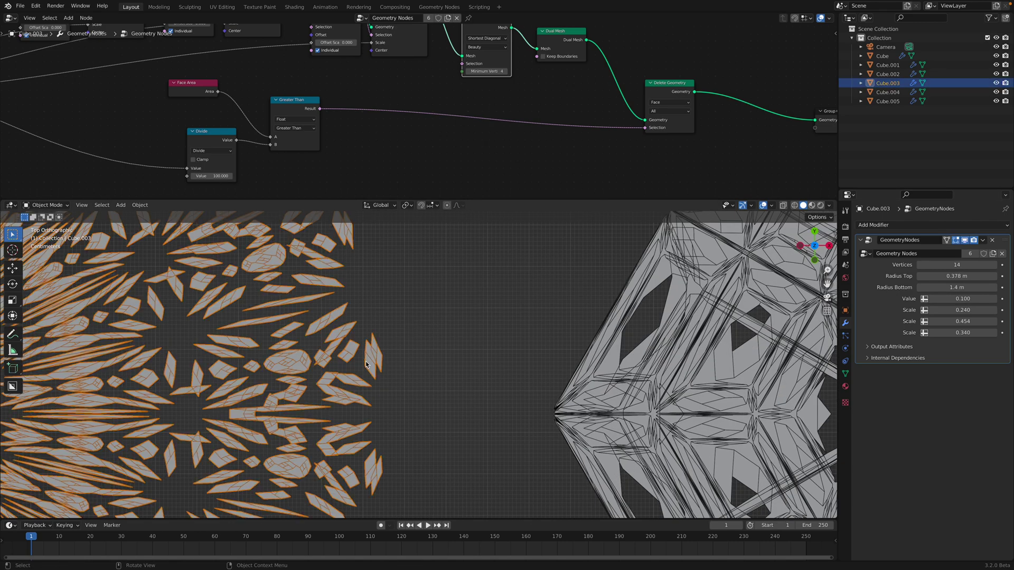
pyautogui.scroll(-8, 370, 364)
pyautogui.click(418, 320)
pyautogui.scroll(-4, 333, 349)
pyautogui.scroll(1, 376, 334)
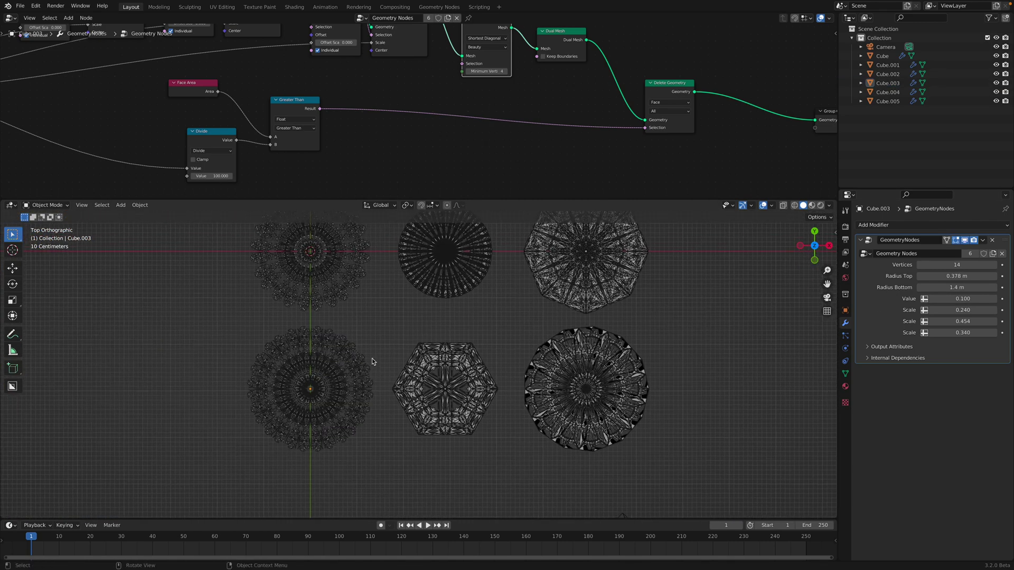
pyautogui.moveTo(482, 29); pyautogui.dragTo(467, 90, button='middle')
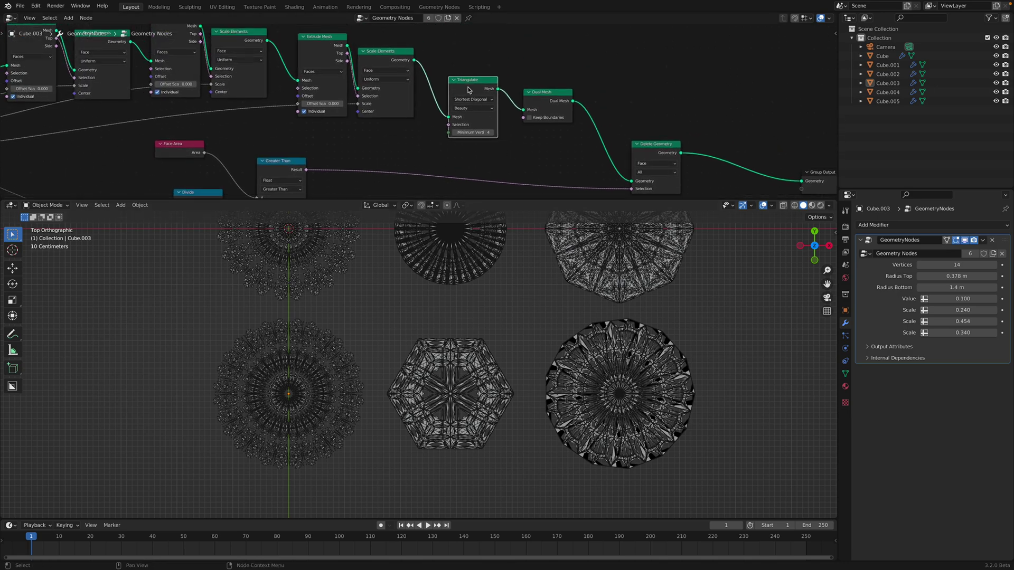
pyautogui.keyDown('shift'); pyautogui.click(525, 98); pyautogui.keyUp('shift')
# Toggle mute on both nodes to compare, leave them muted, and save geomandala_001.blend.
pyautogui.press('m')
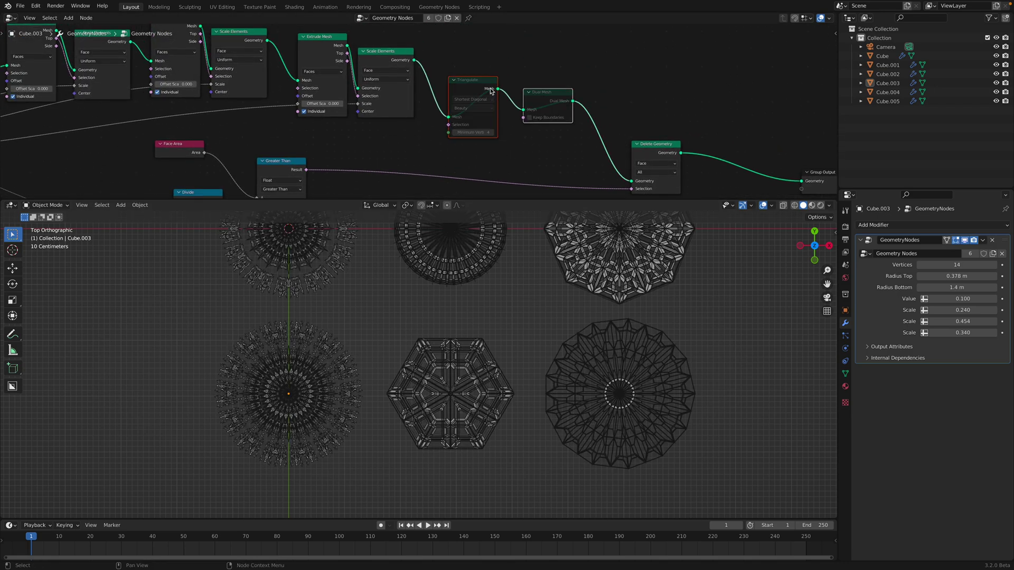
pyautogui.scroll(3, 475, 356)
pyautogui.scroll(2, 476, 356)
pyautogui.press('m')
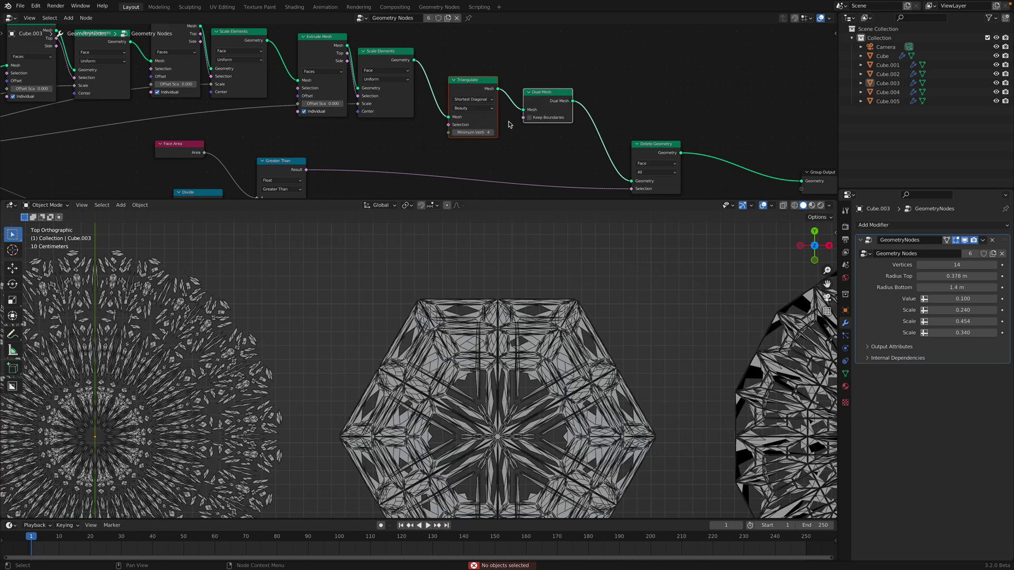
pyautogui.press('m')
pyautogui.press('m')
pyautogui.press('m')
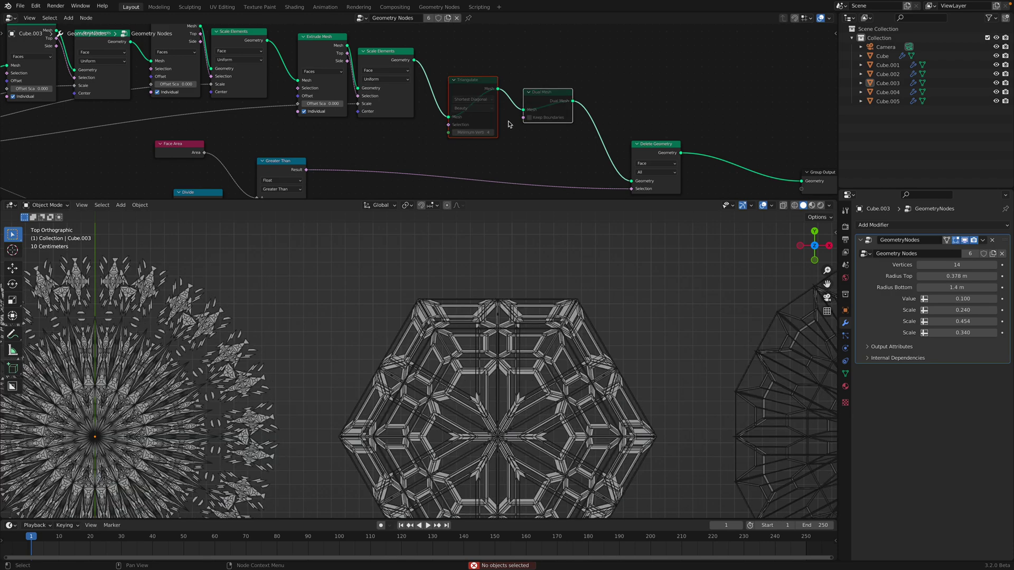
pyautogui.press('m')
pyautogui.press('m')
pyautogui.press('m')
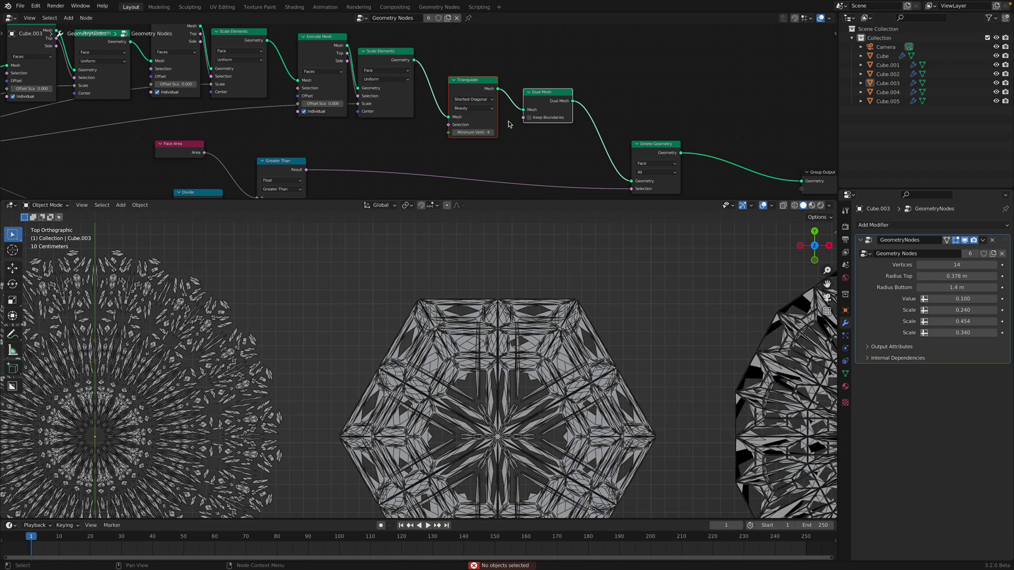
pyautogui.press('m')
pyautogui.scroll(-2, 519, 325)
pyautogui.scroll(-5, 520, 324)
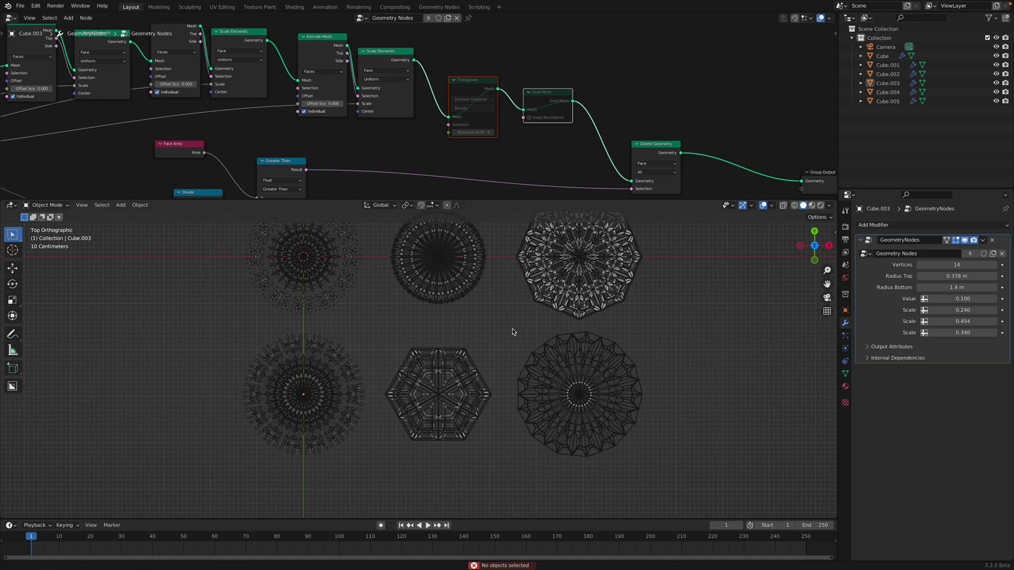
pyautogui.hotkey('ctrl', 's')
pyautogui.scroll(1, 511, 336)
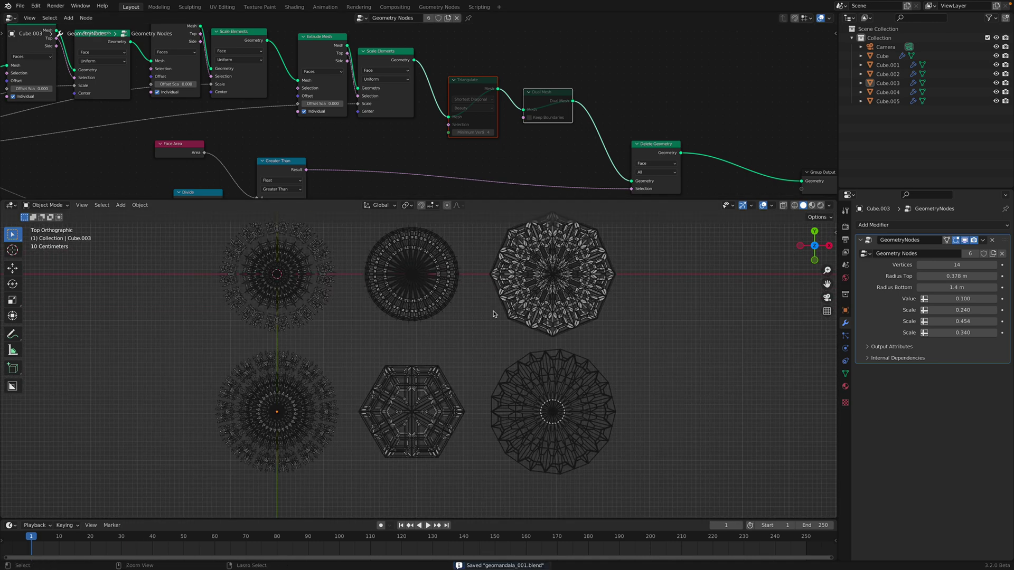
pyautogui.scroll(-3, 444, 127)
pyautogui.scroll(-2, 436, 107)
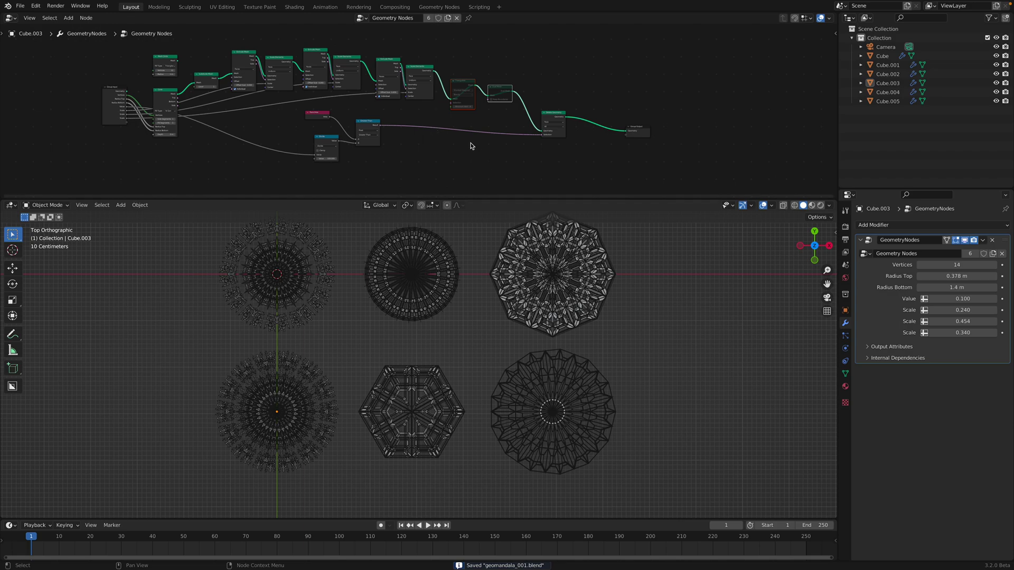
# Frame the whole node tree with Home and drag the node editor taller.
pyautogui.press('Home')
pyautogui.moveTo(553, 198); pyautogui.dragTo(548, 218)
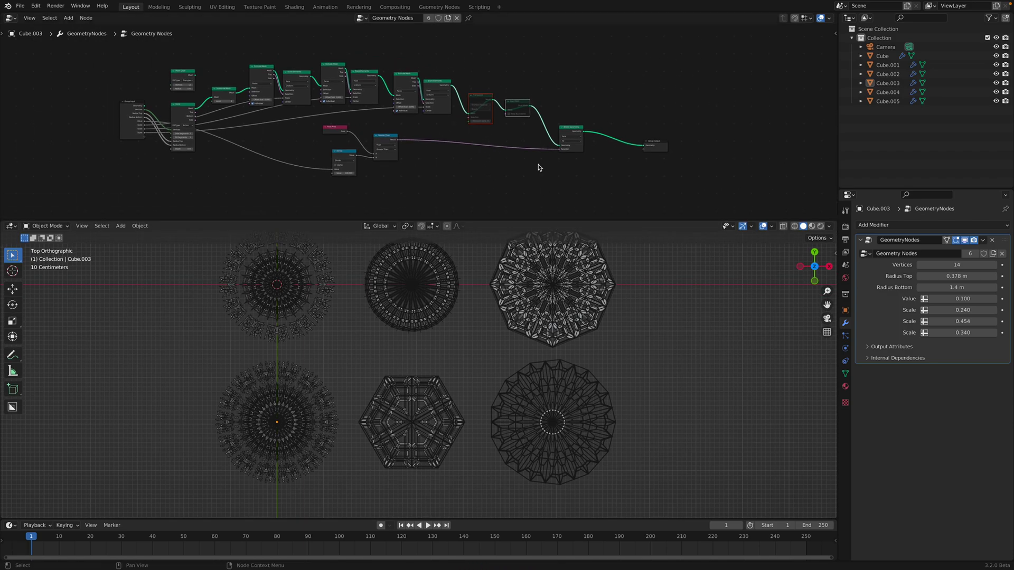